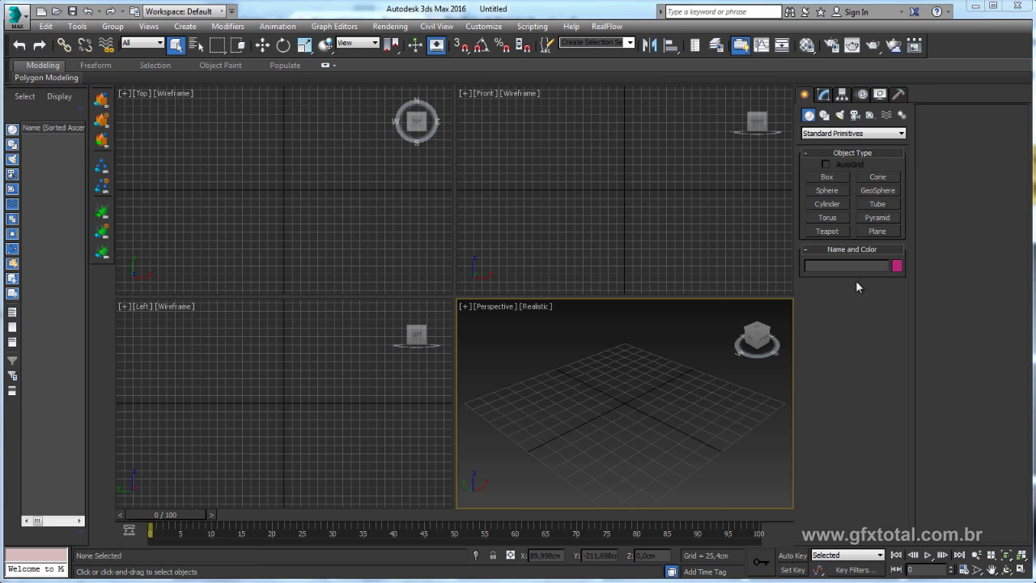
Draw a red ground plane and a green 15-segment teapot, then render the maximized Perspective view
click(876, 231)
drag(466, 404, 785, 400)
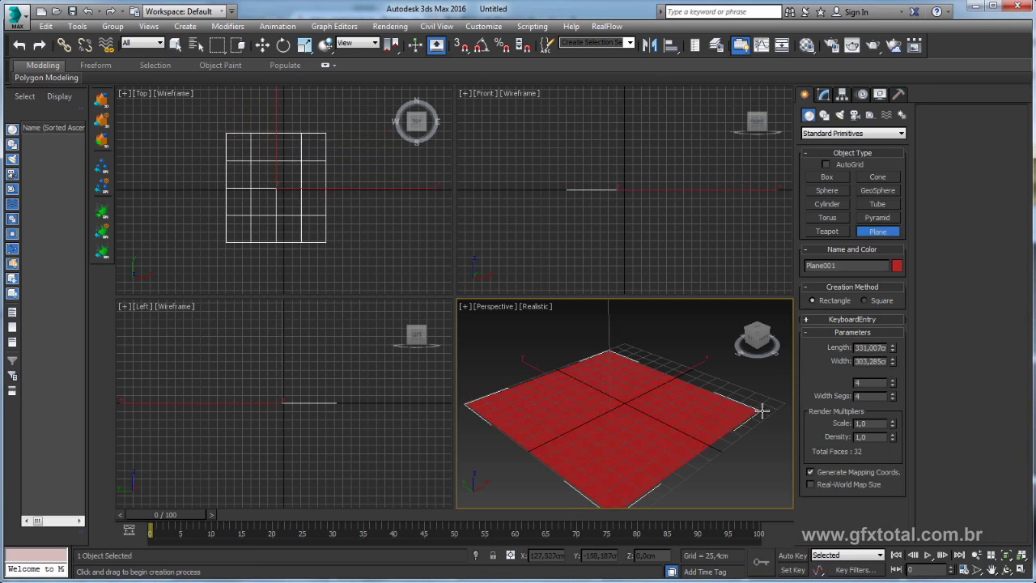
click(834, 231)
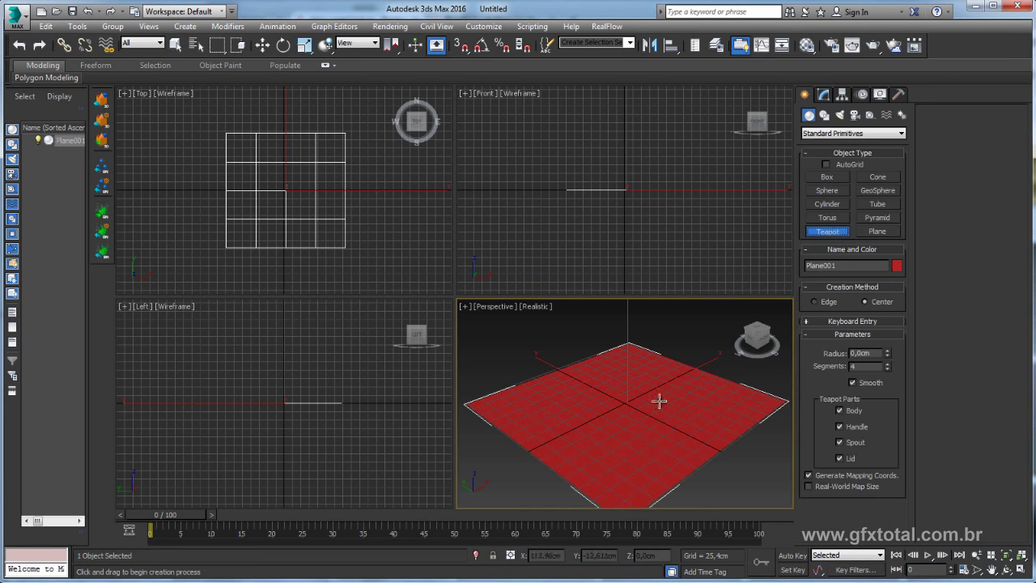
drag(629, 406, 676, 405)
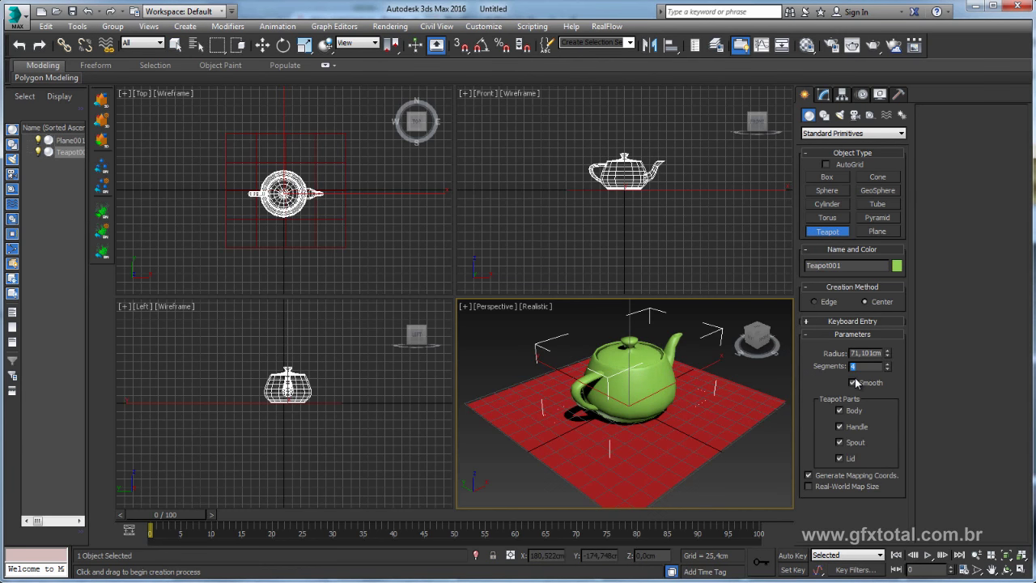
alt+middle_drag(720, 389, 765, 384)
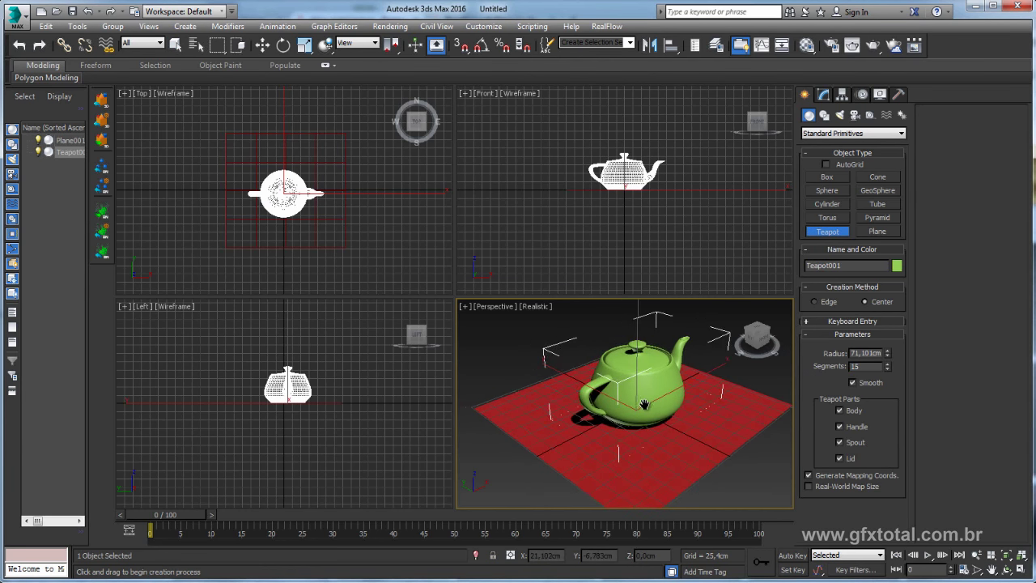
click(1021, 569)
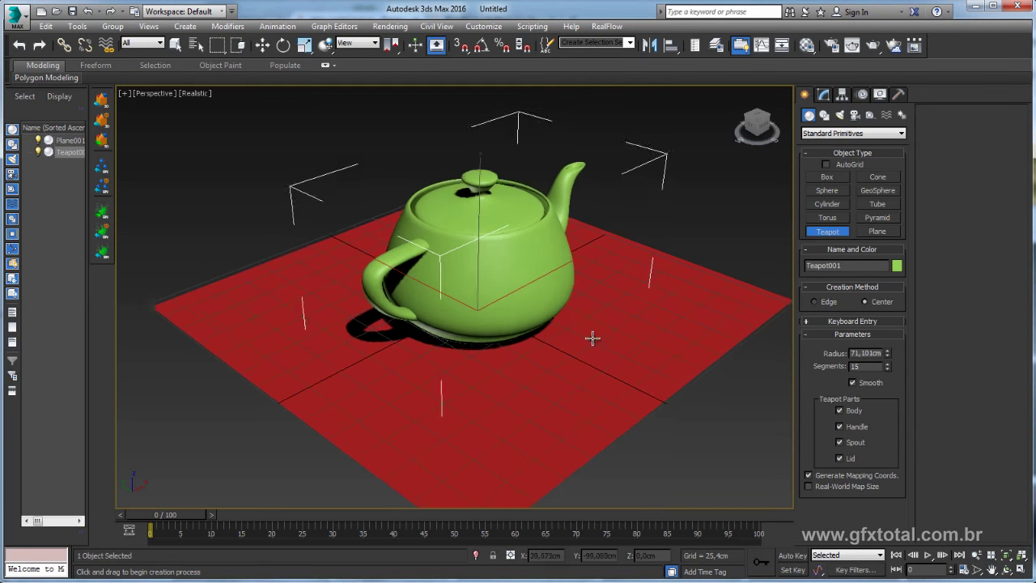
click(873, 45)
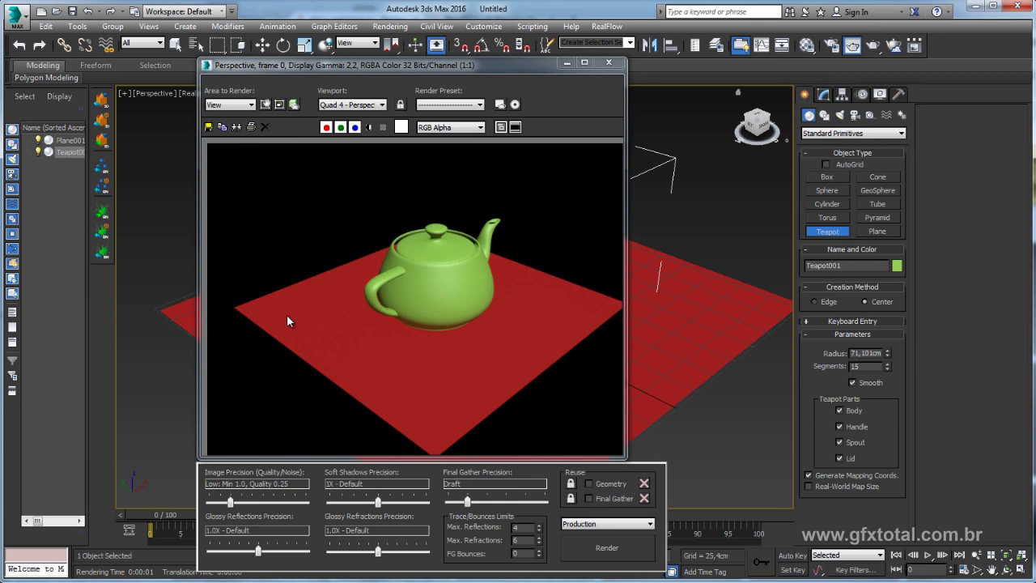
Close the rendered frame and pan the Perspective view slightly up-left
click(609, 62)
middle_drag(642, 251, 633, 234)
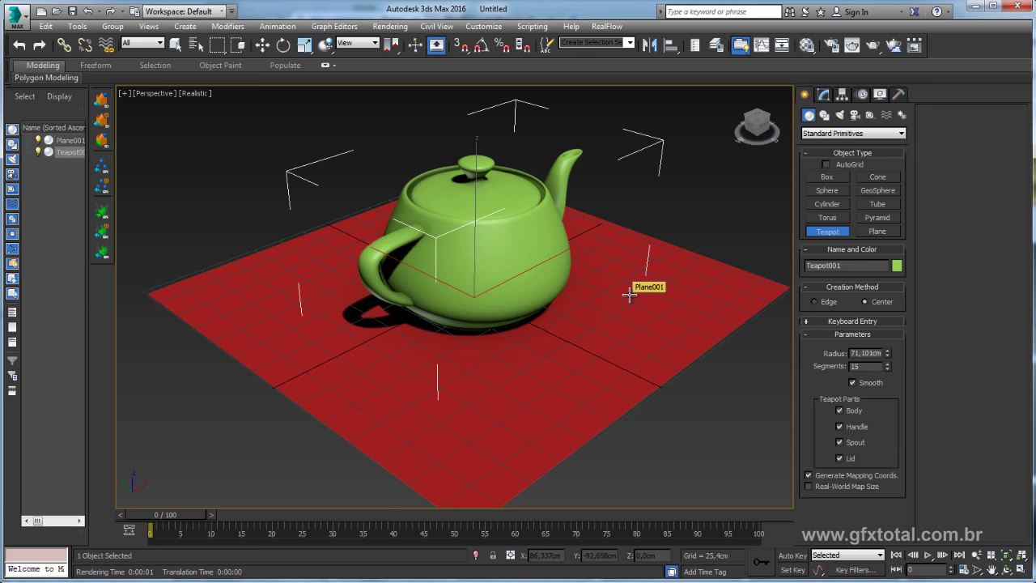
Reset the first Material Editor slot to a new Arch & Design material
click(808, 45)
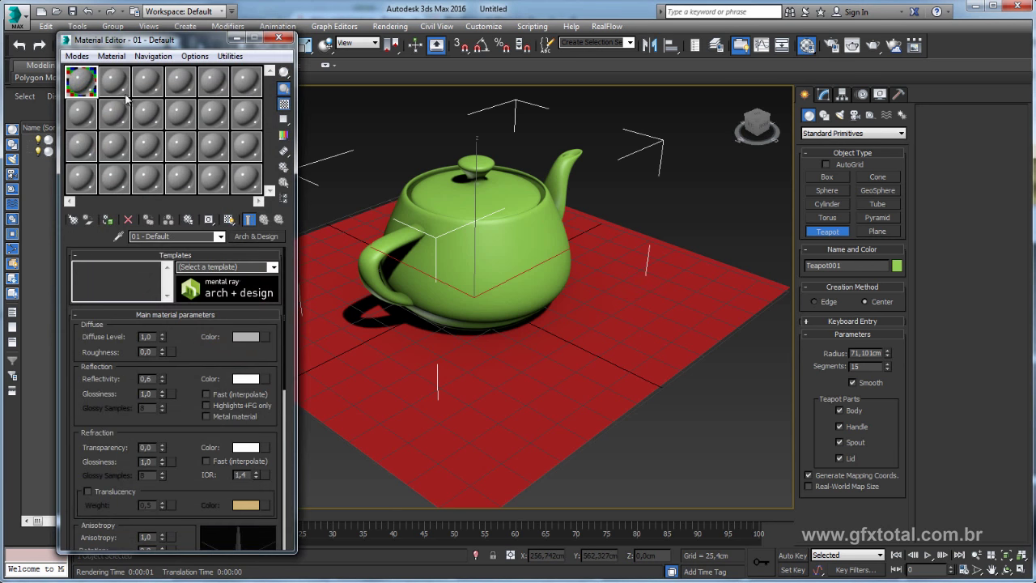
click(77, 84)
click(83, 79)
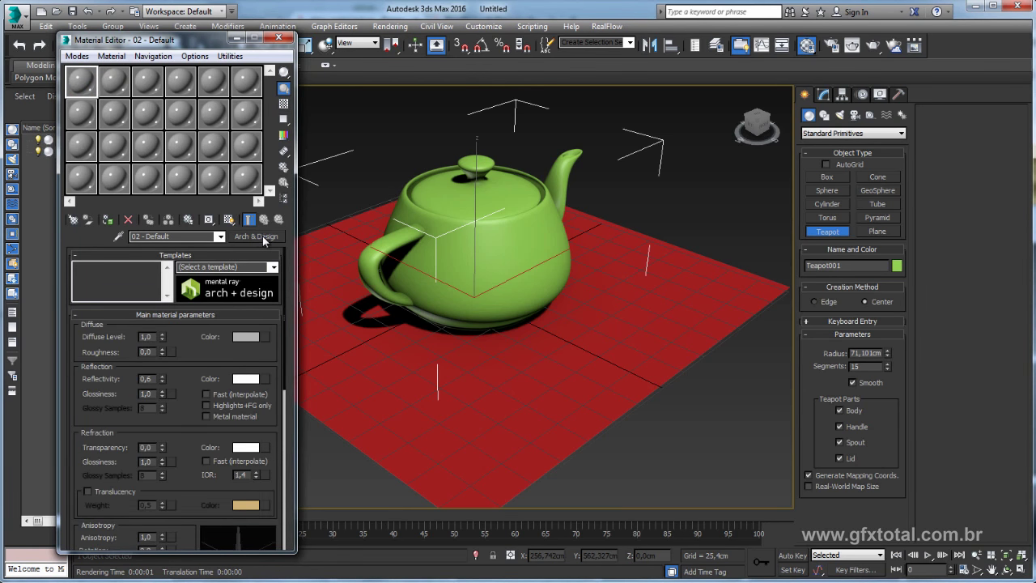
Confirm in Render Setup that NVIDIA mental ray is the assigned production renderer
click(832, 45)
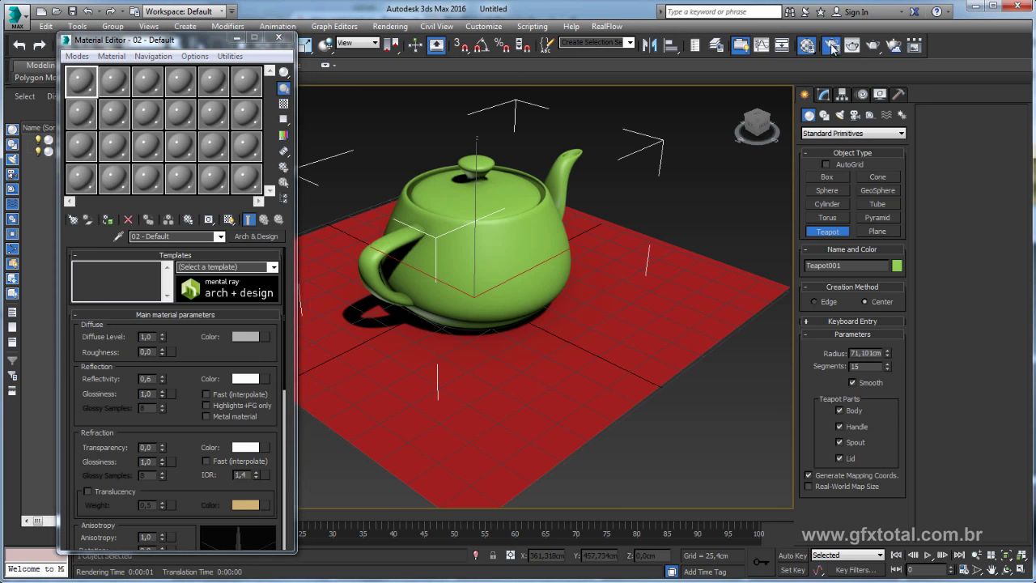
scroll(476, 380, down, 5)
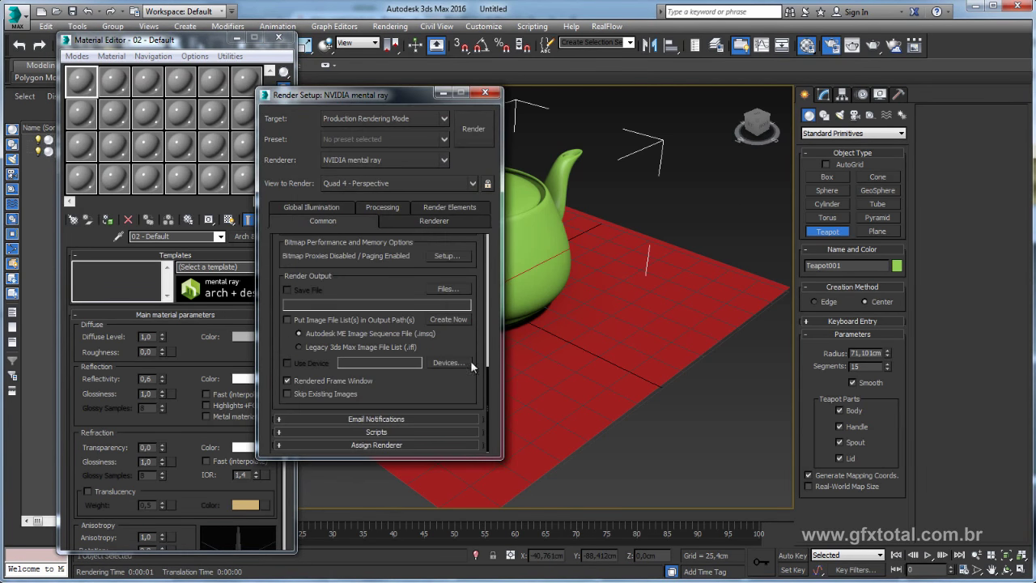
click(372, 445)
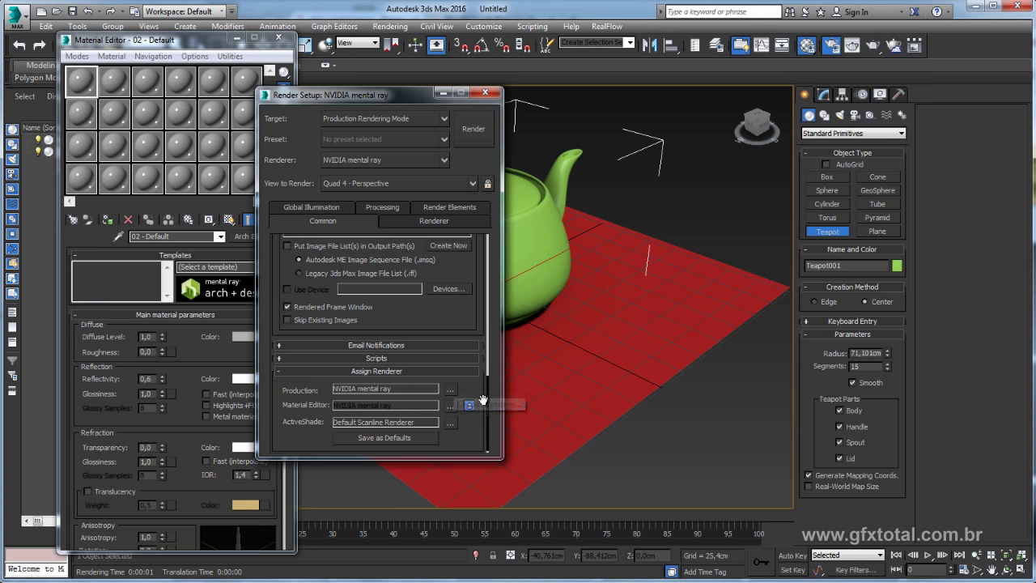
drag(488, 416, 504, 253)
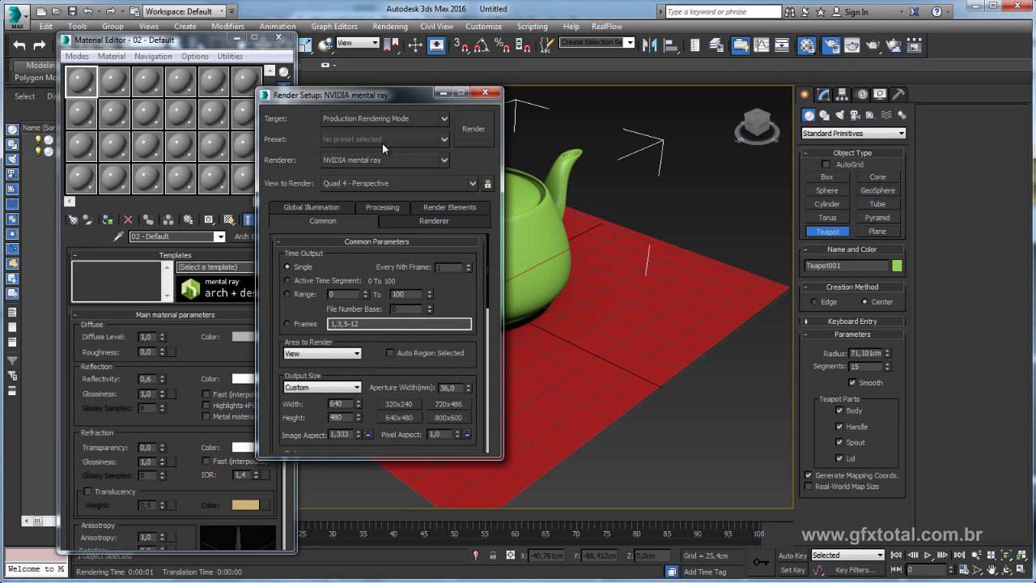
click(446, 160)
click(335, 175)
drag(388, 91, 415, 93)
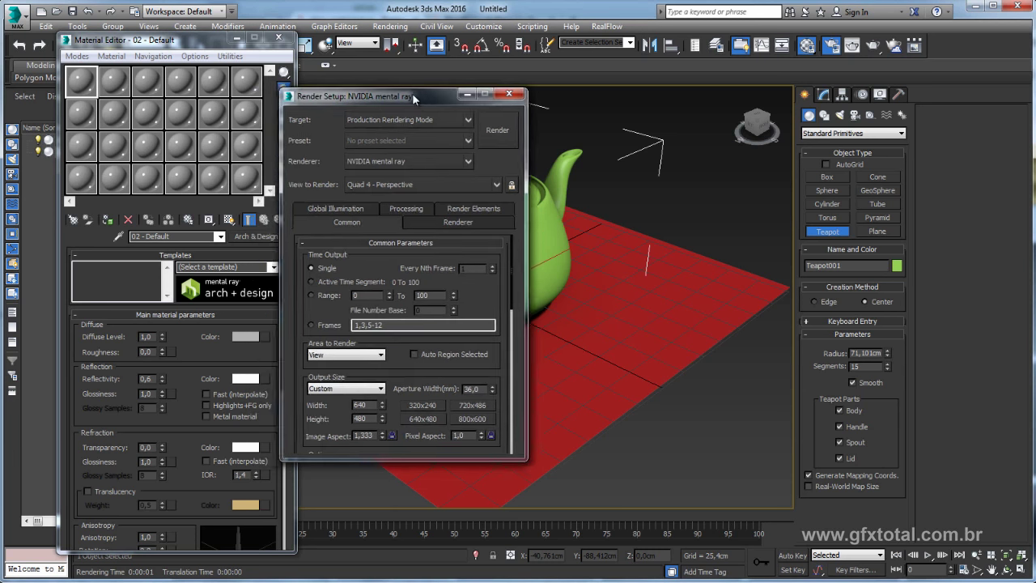
click(513, 94)
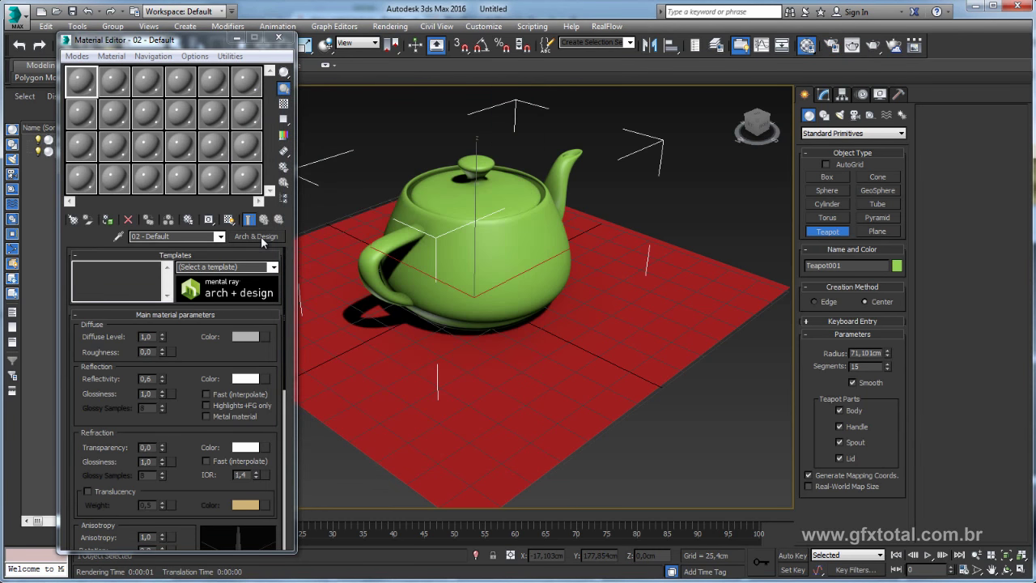
Switch the material to Standard and then back to Arch & Design
click(255, 236)
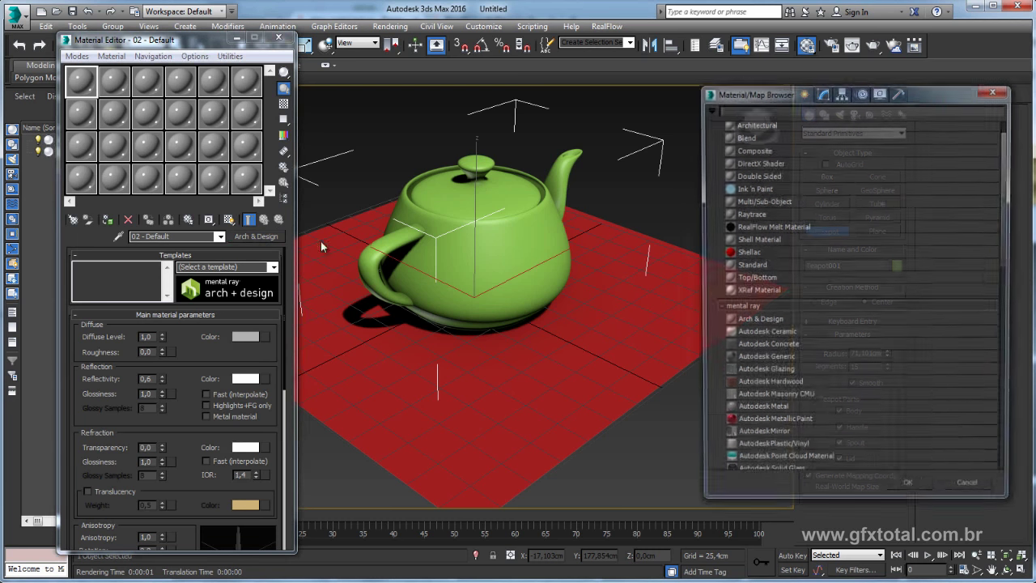
double_click(759, 265)
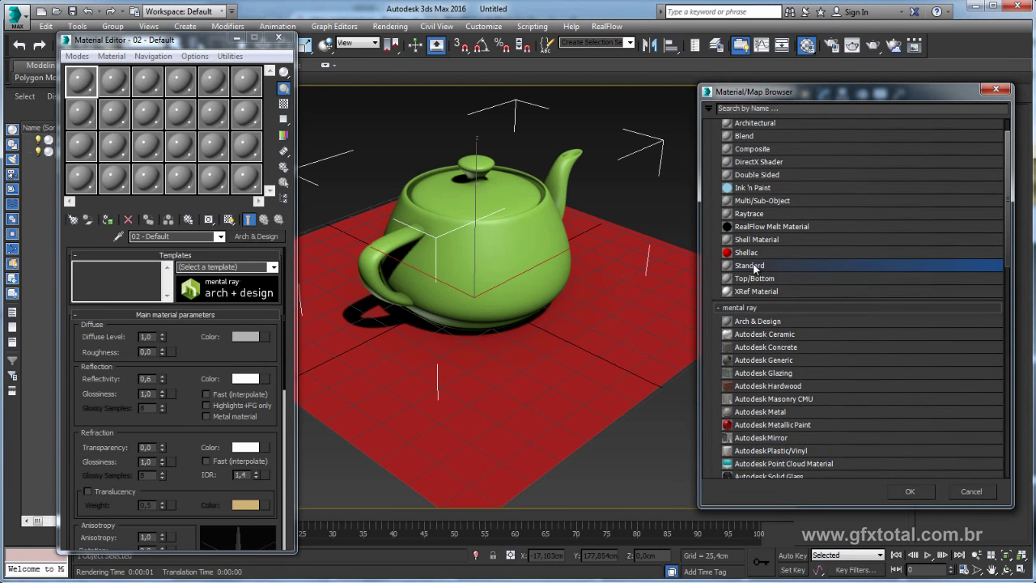
click(256, 235)
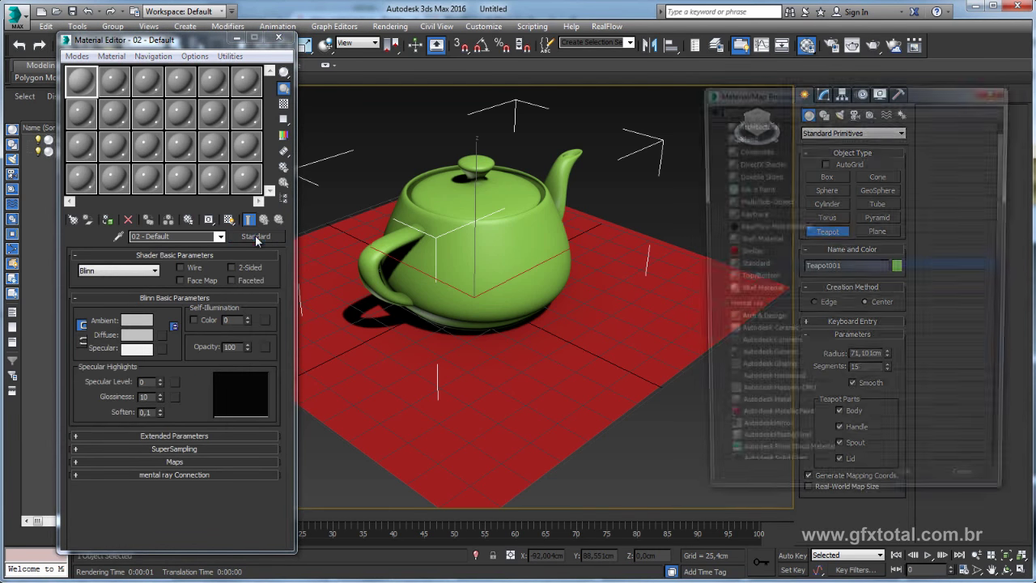
double_click(761, 321)
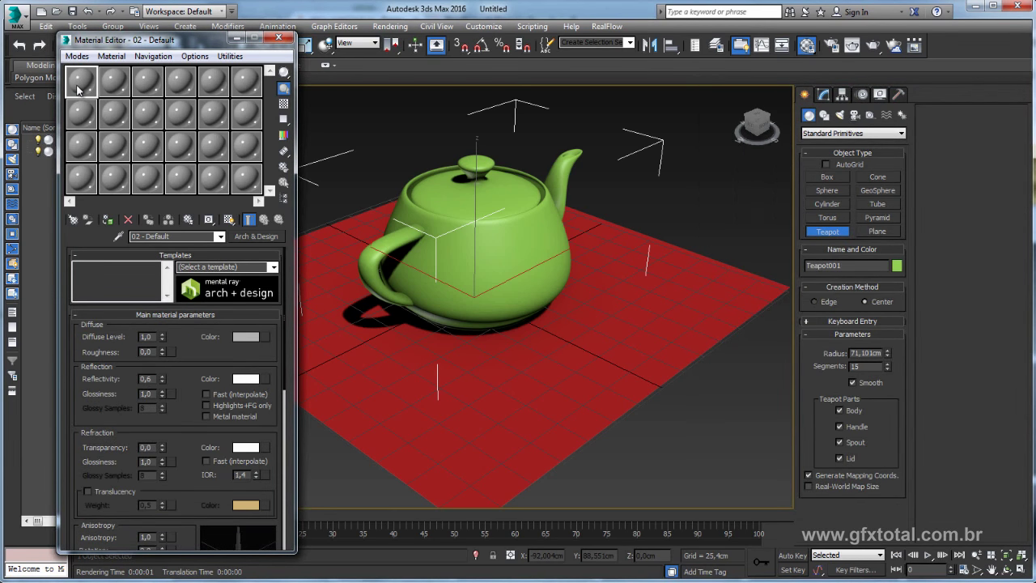
Apply the Chrome template to the material and assign it to the ground plane
click(248, 266)
scroll(223, 421, down, 1)
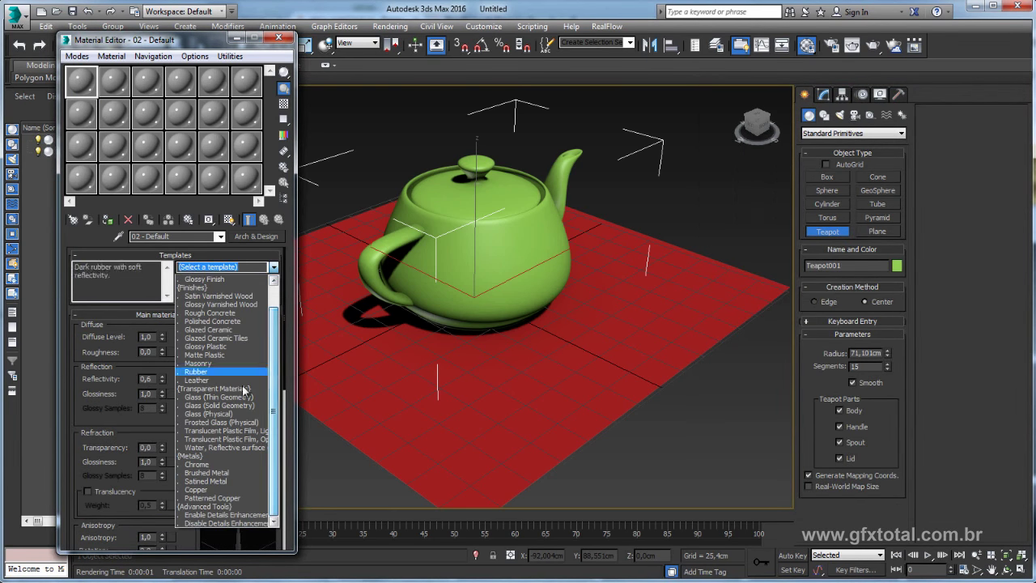
click(221, 463)
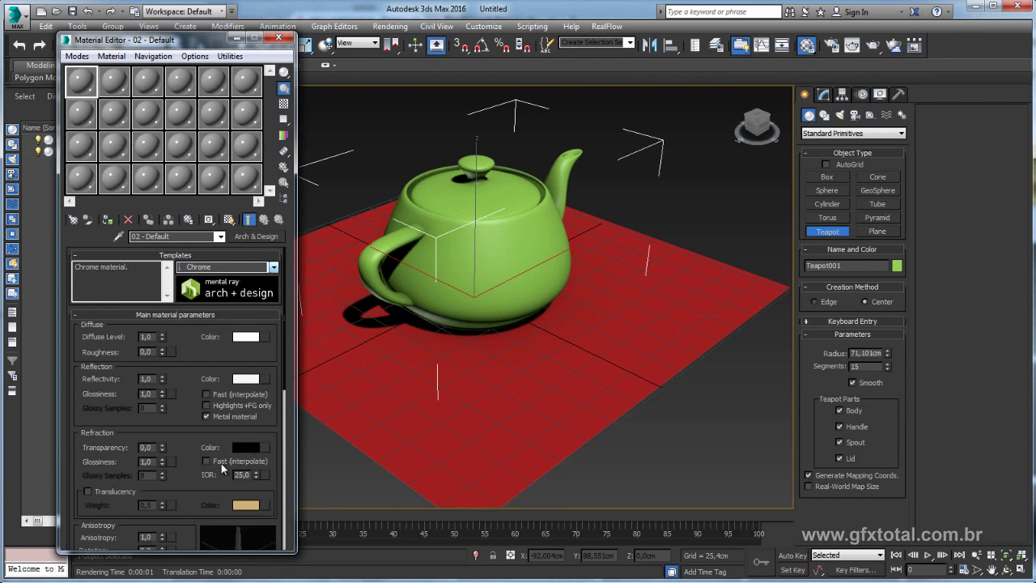
drag(106, 151, 410, 360)
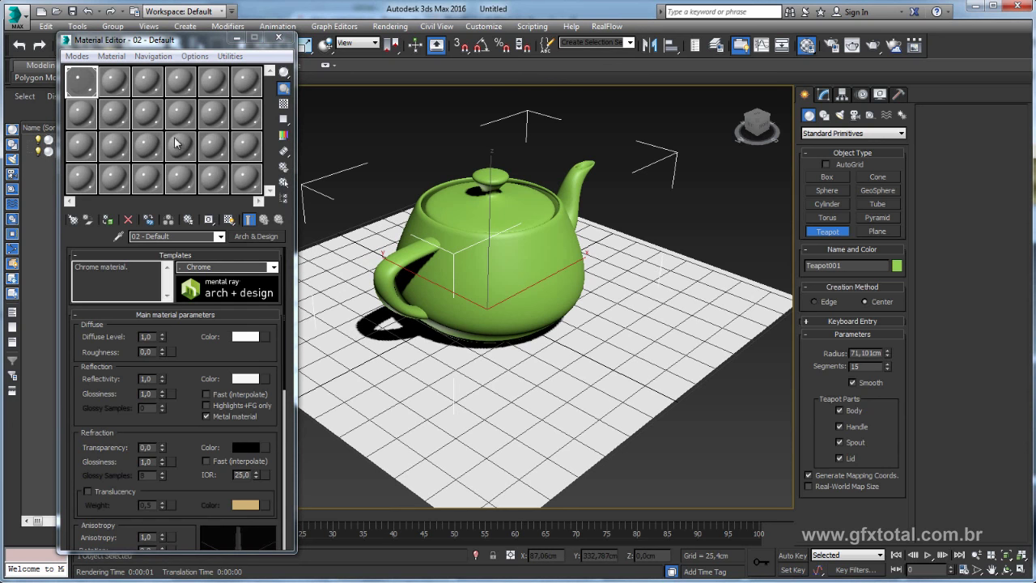
Magnify the chrome material preview over a checker background, then render the teapot reflected in the floor
click(80, 95)
double_click(80, 95)
click(283, 104)
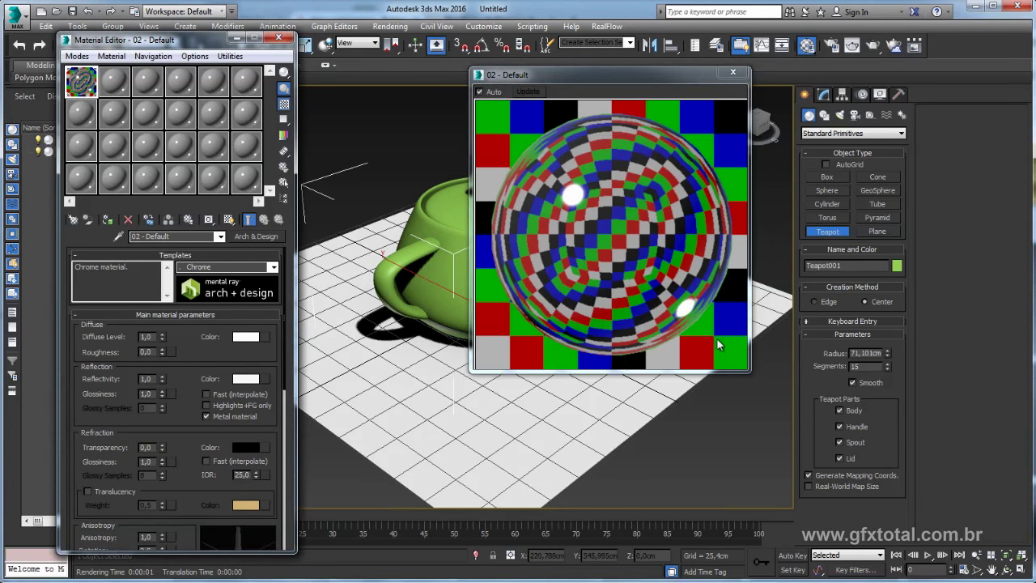
drag(754, 376, 664, 281)
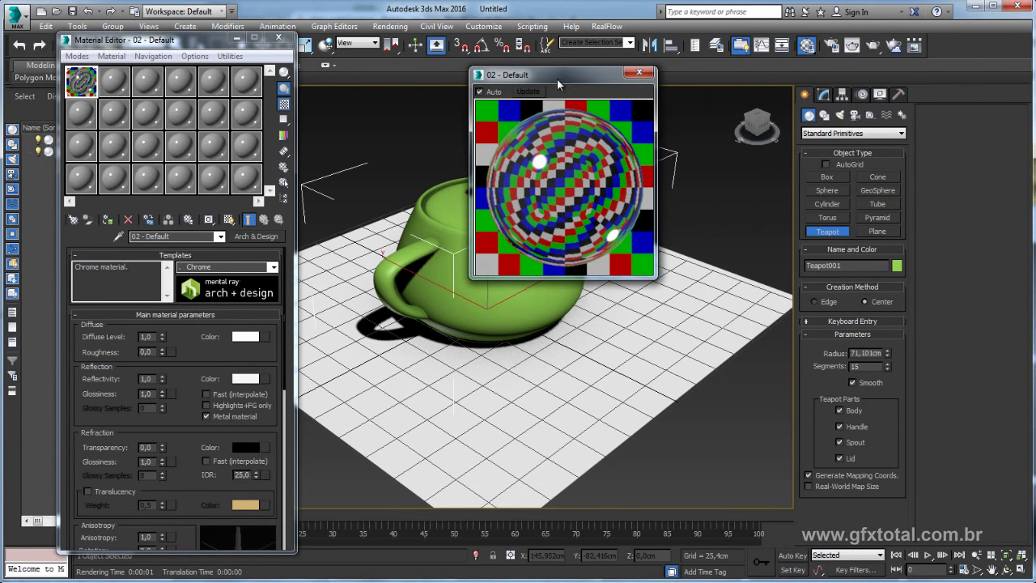
drag(562, 78, 673, 96)
click(872, 45)
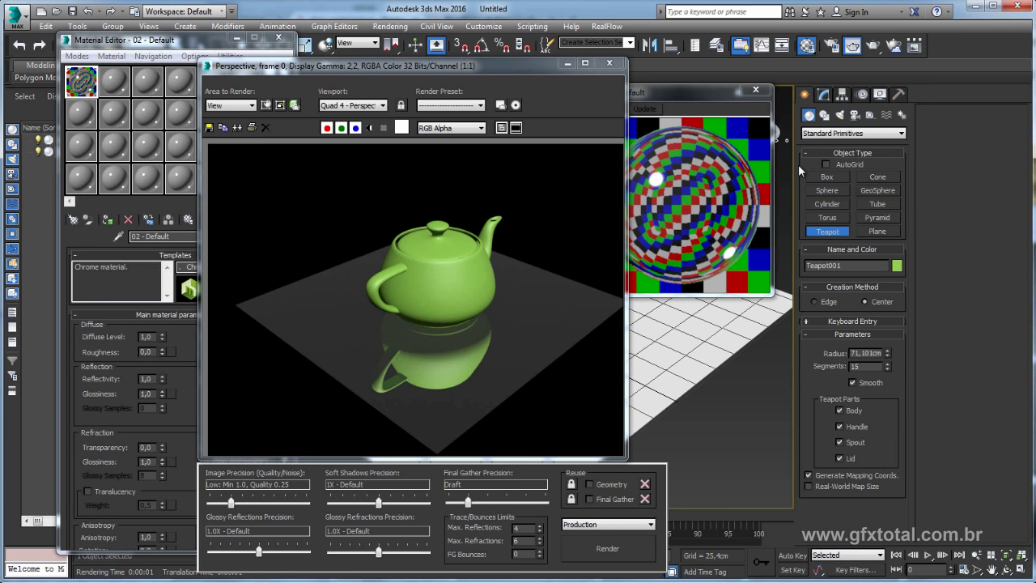
Assign the second slot's Arch & Design material to the ground plane, renamed 'zasfds'
click(755, 89)
click(610, 63)
click(114, 84)
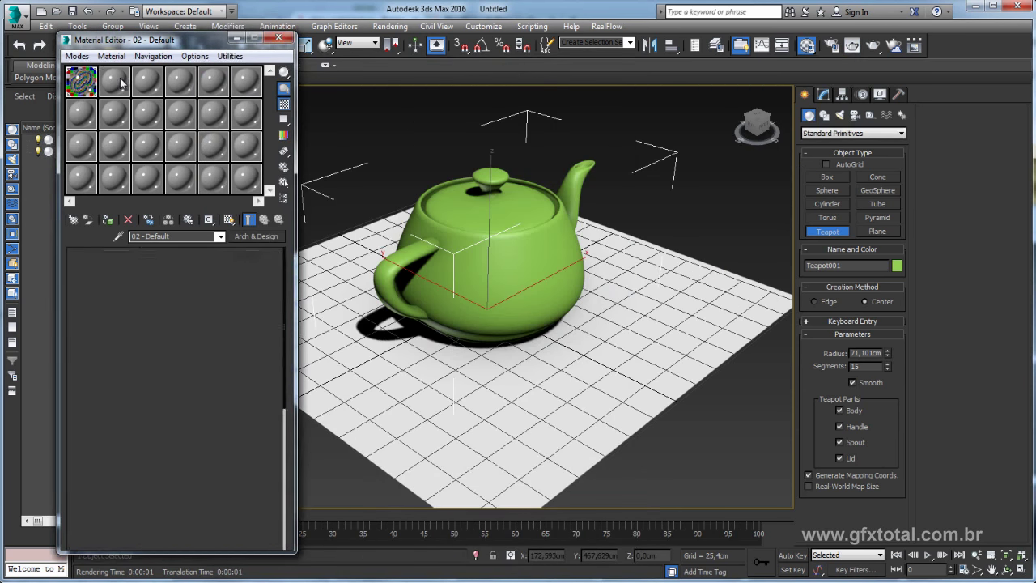
drag(114, 84, 448, 386)
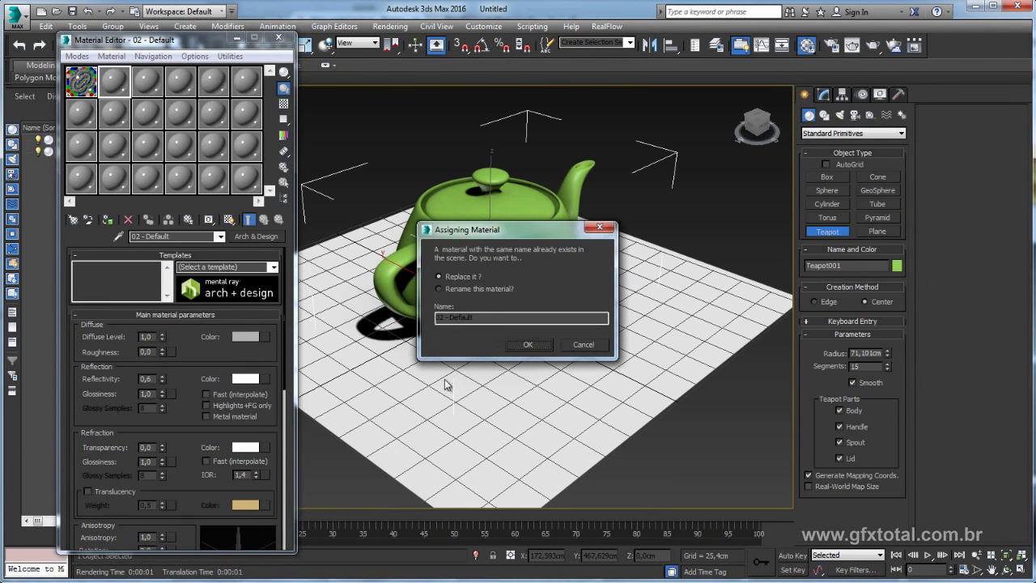
click(438, 289)
double_click(462, 317)
text(zasfds)
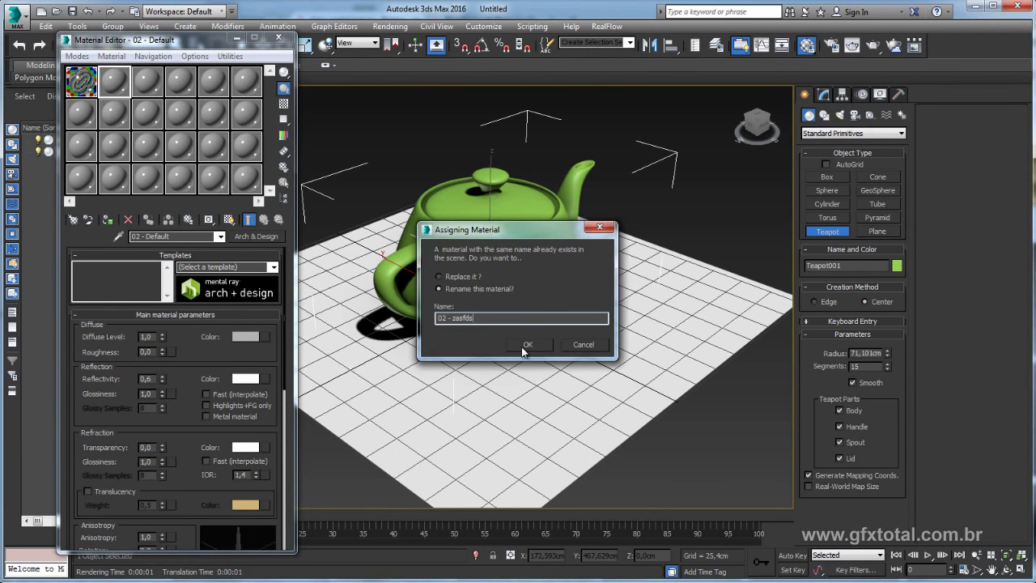
click(528, 344)
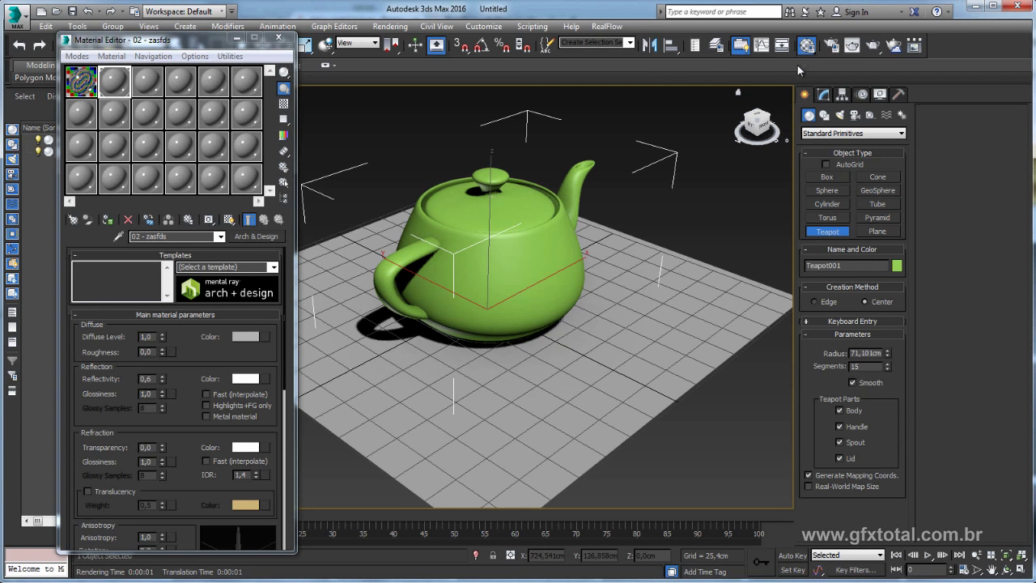
Re-render the scene with the new floor material and close the frame
click(856, 46)
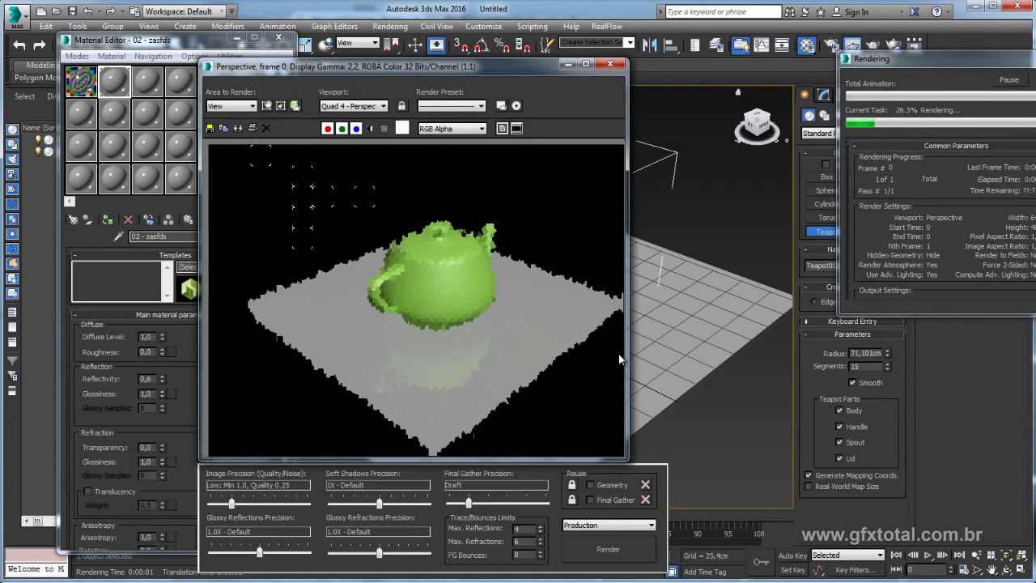
click(610, 64)
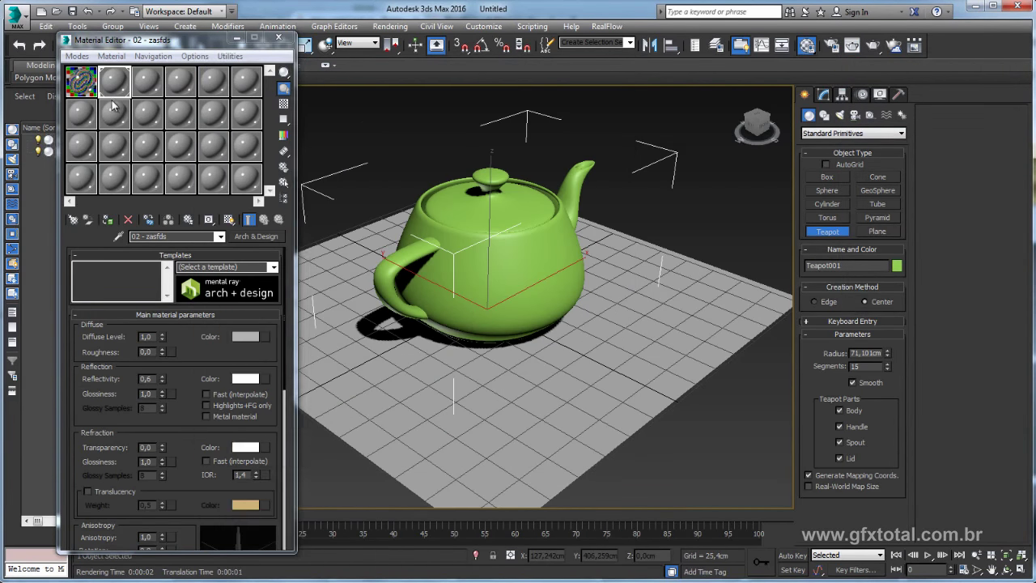
click(111, 92)
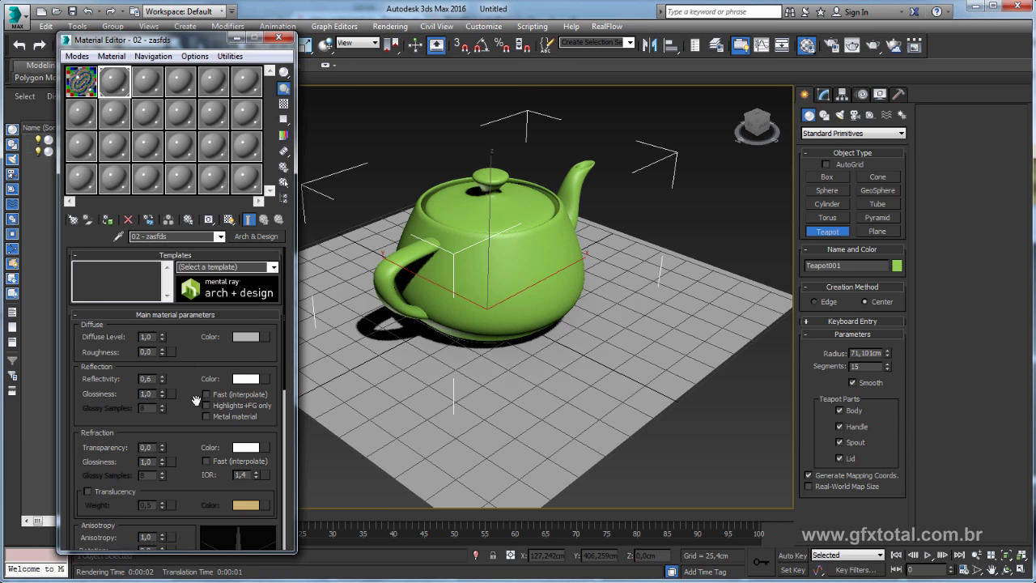
Make the material's diffuse colour near-white and raise reflectivity to 1.0
click(247, 338)
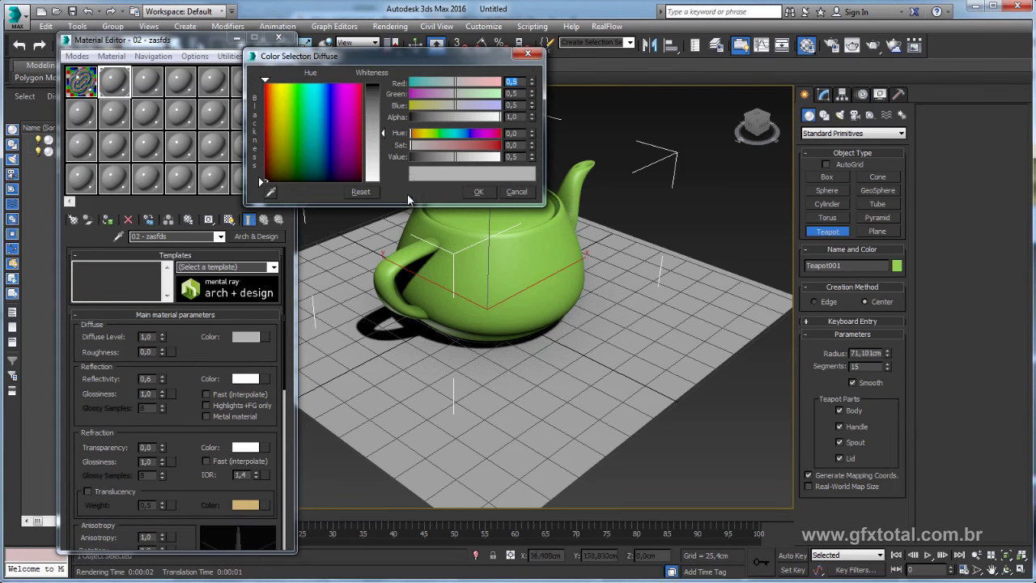
drag(385, 132, 382, 179)
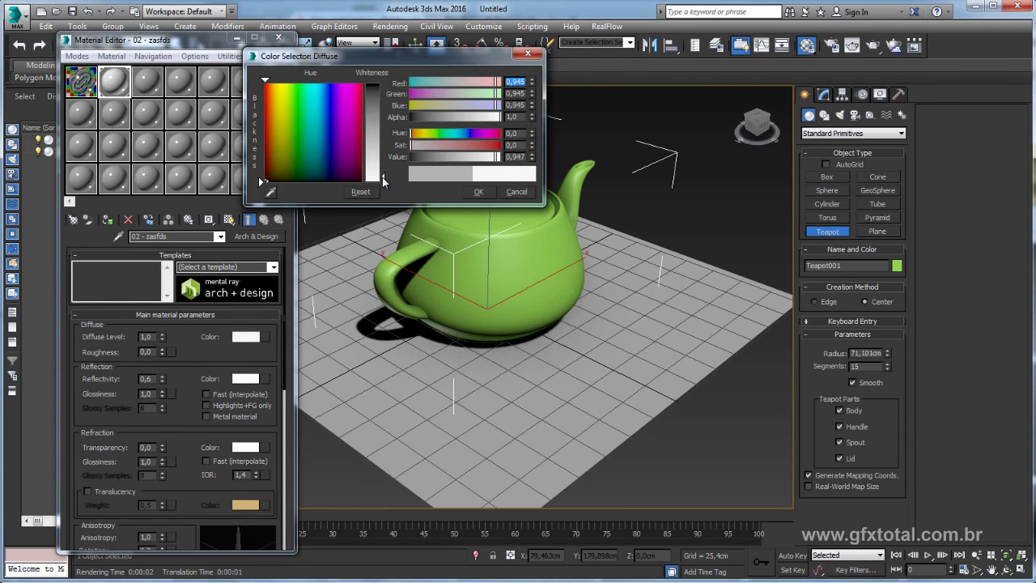
click(478, 192)
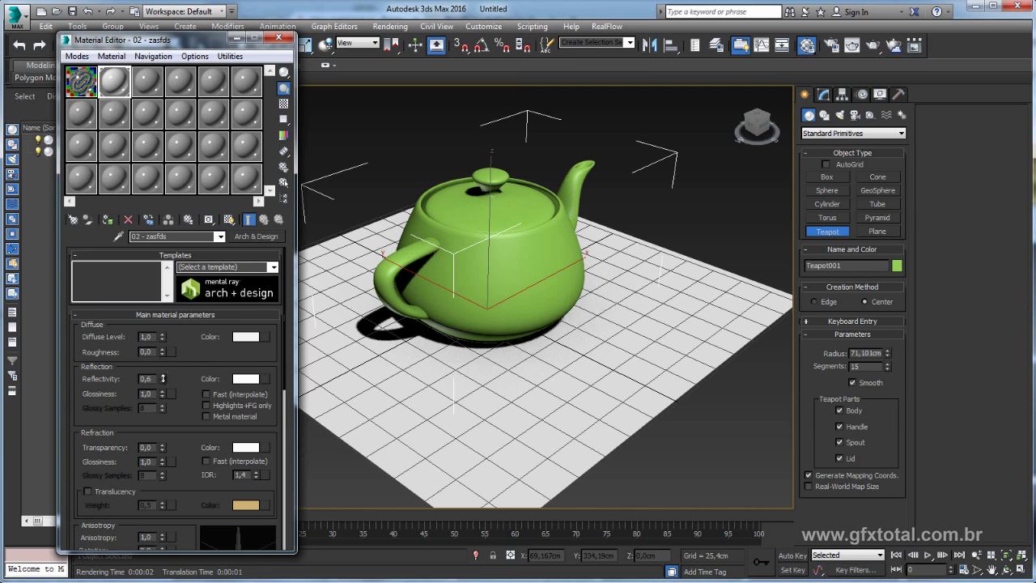
drag(163, 378, 162, 356)
Preview the material enlarged over a checker background and render the scene
double_click(115, 81)
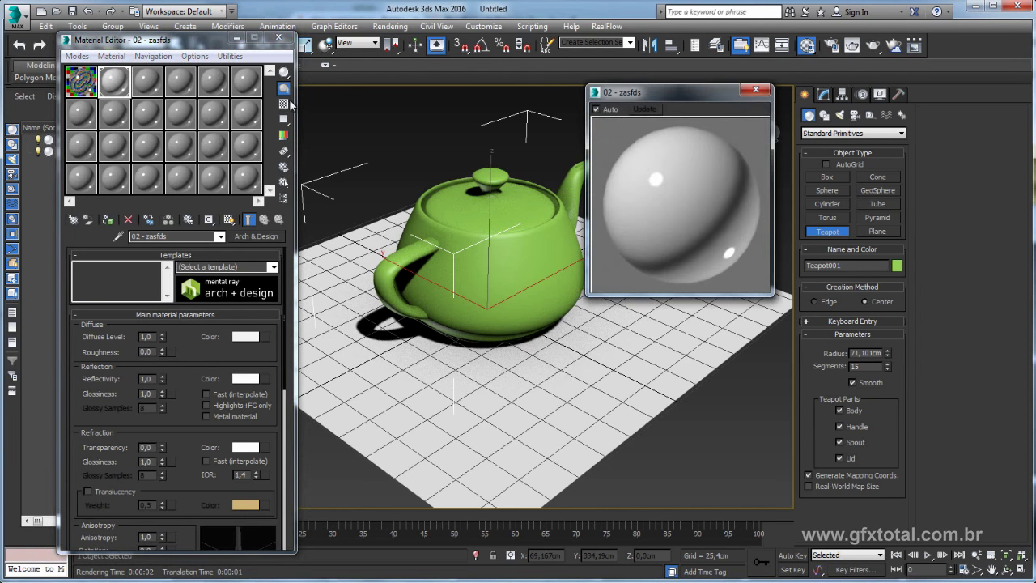
click(284, 104)
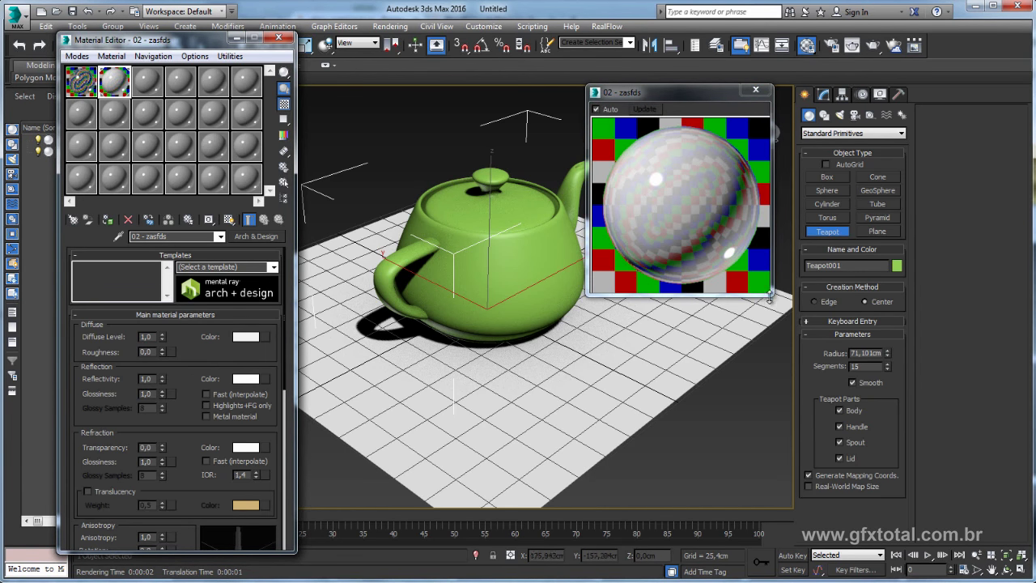
drag(769, 296, 820, 344)
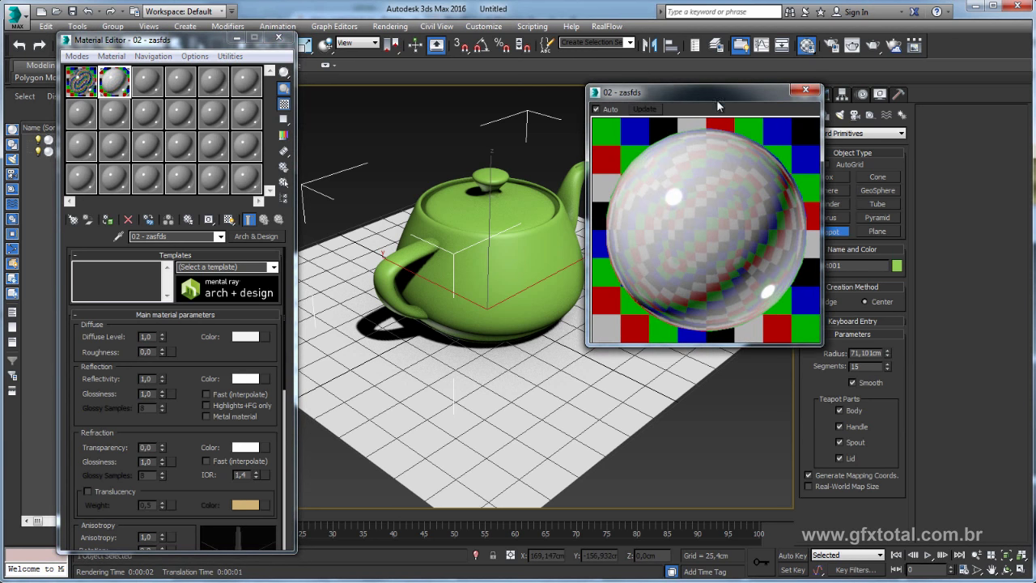
drag(717, 99, 702, 80)
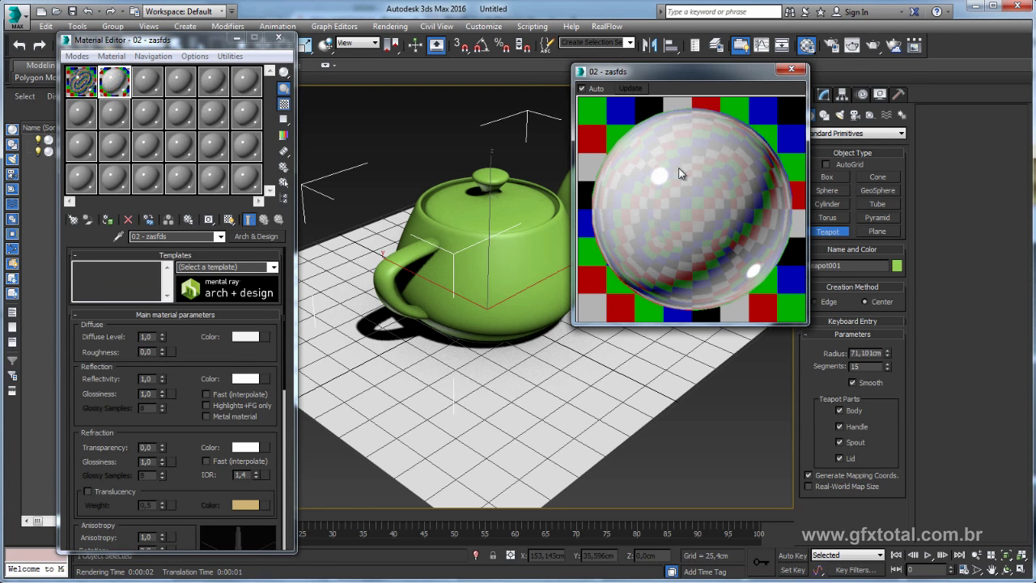
click(877, 47)
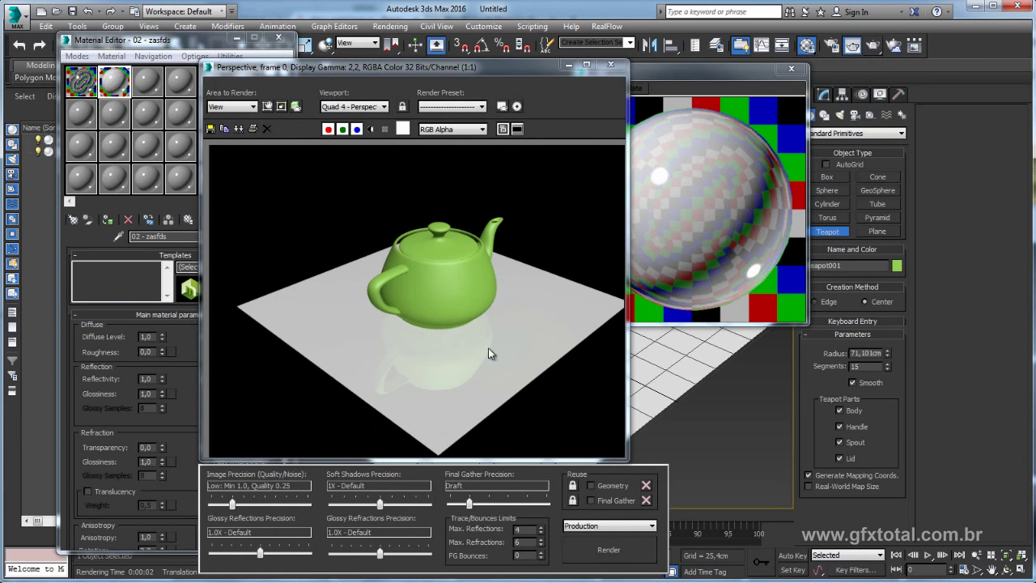
Rearrange the render and material preview windows and scroll the parameters to the BRDF rollout
click(791, 70)
drag(499, 69, 591, 62)
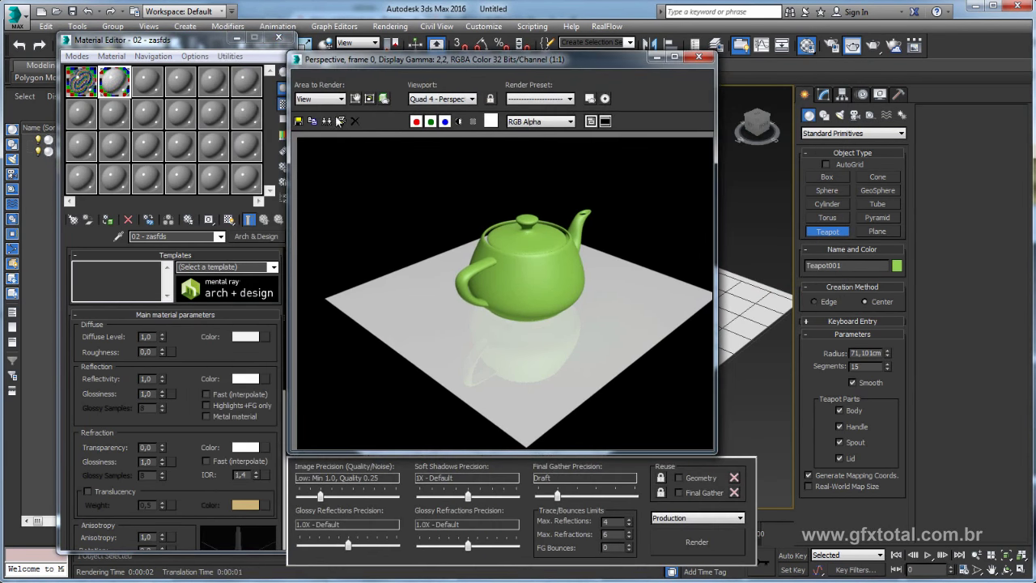
double_click(113, 81)
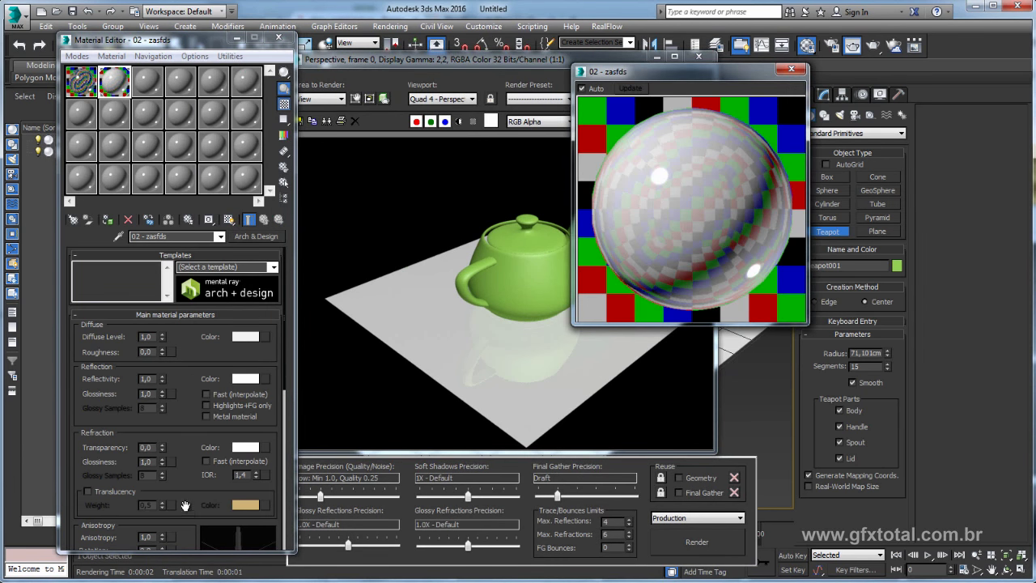
drag(188, 508, 193, 269)
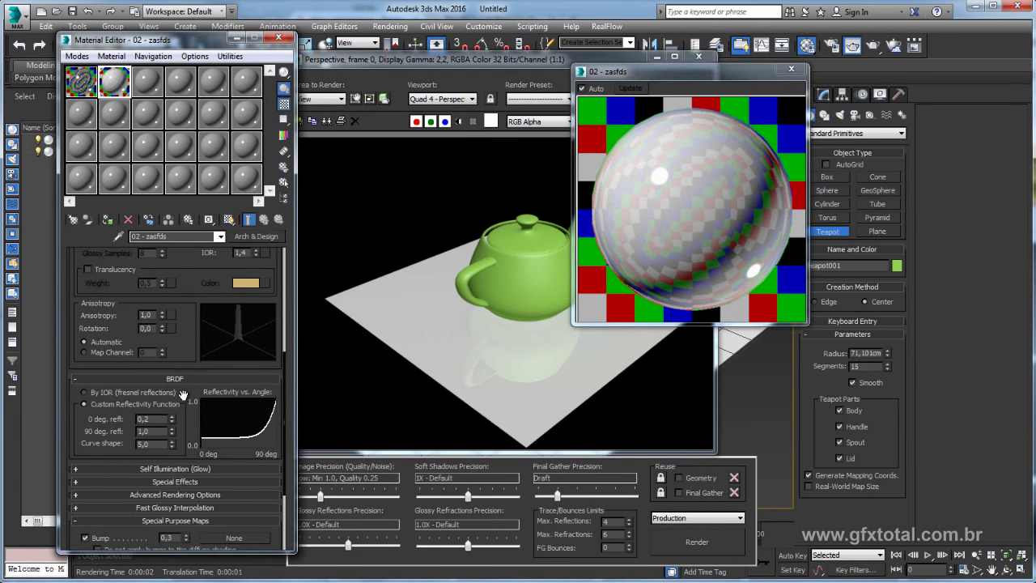
drag(183, 395, 188, 333)
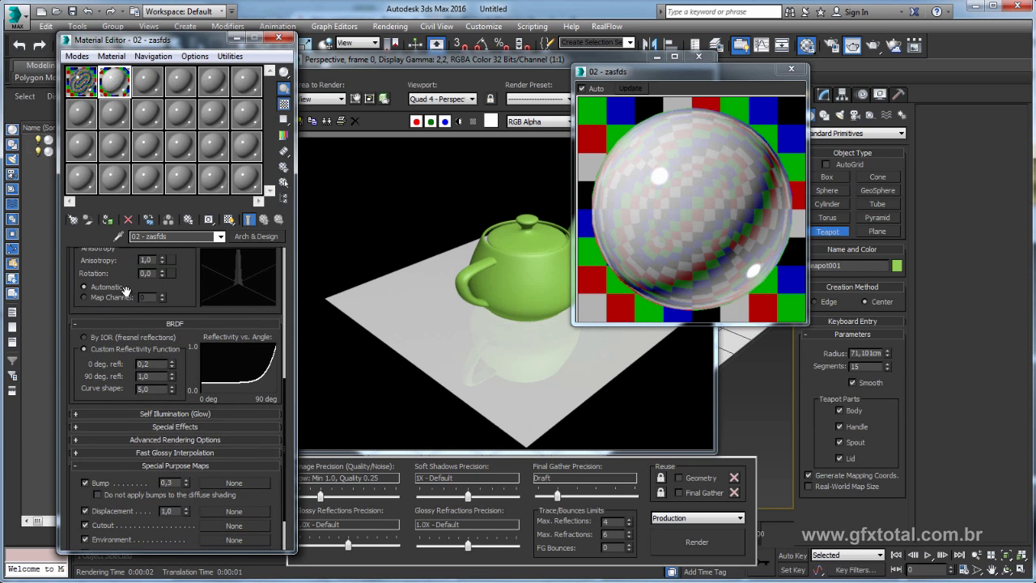
drag(183, 295, 189, 308)
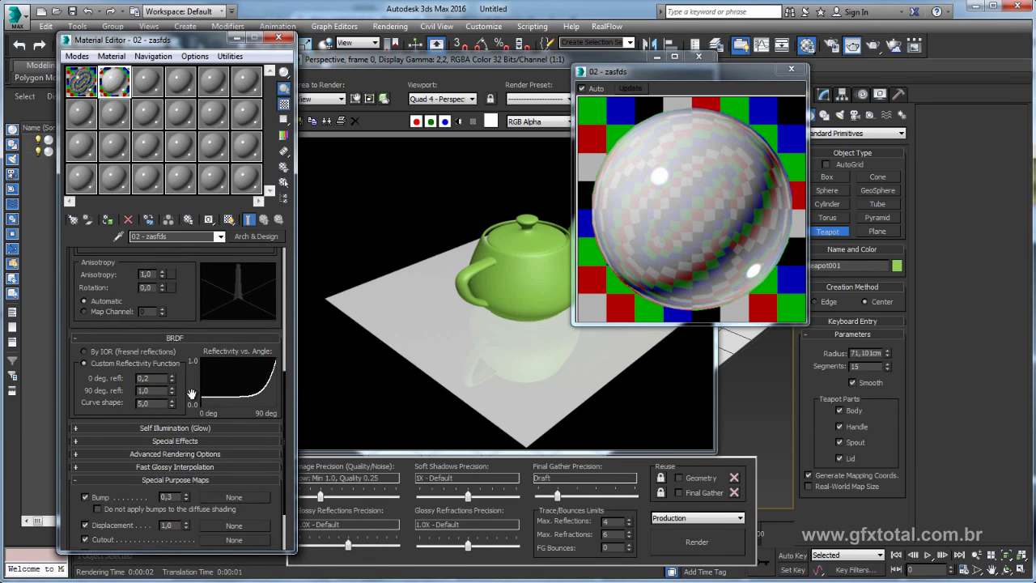
drag(192, 392, 188, 453)
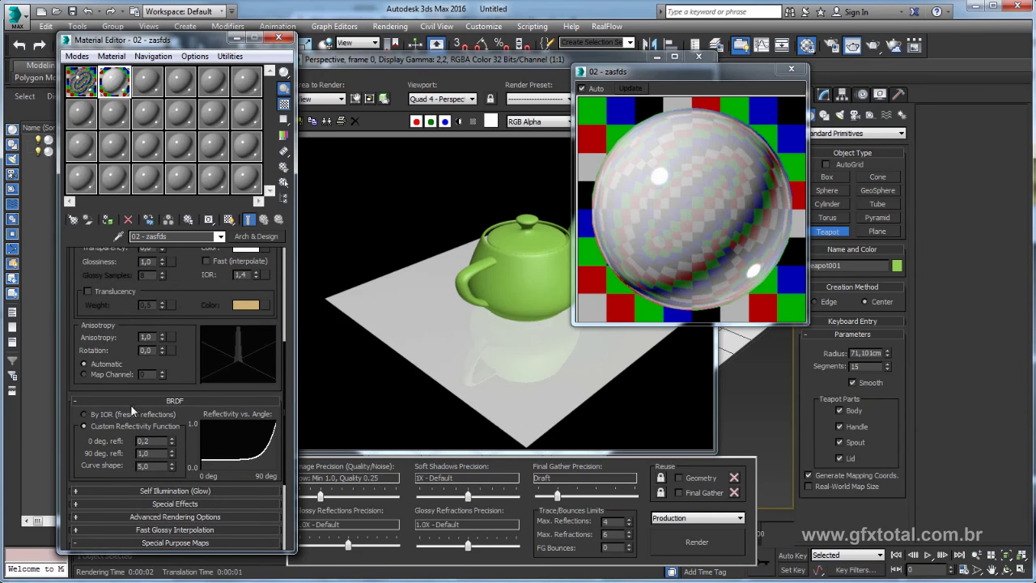
Set BRDF to By IOR with IOR 25, then return to the custom reflectivity function
click(85, 415)
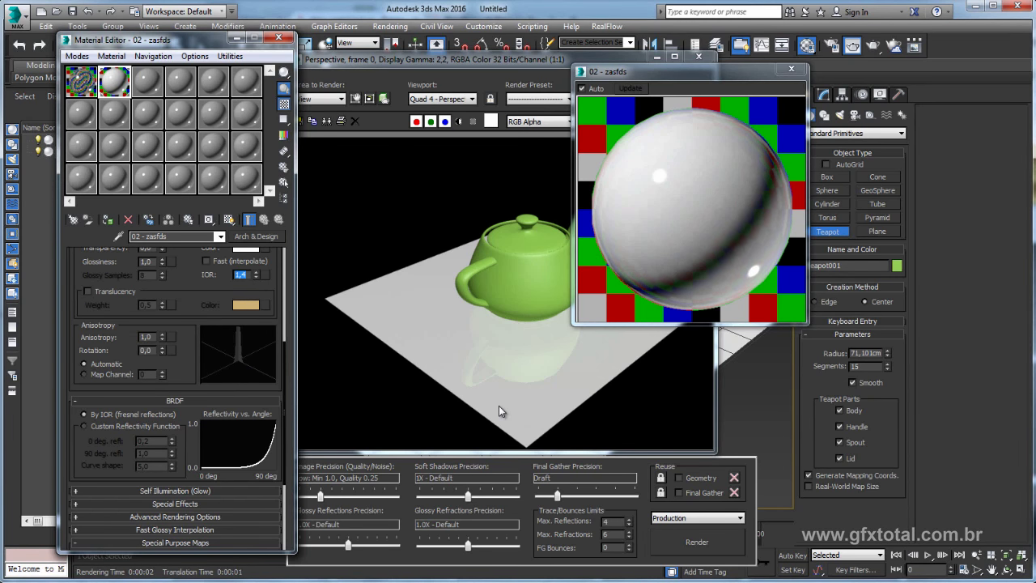
click(245, 276)
text(25)
key(Return)
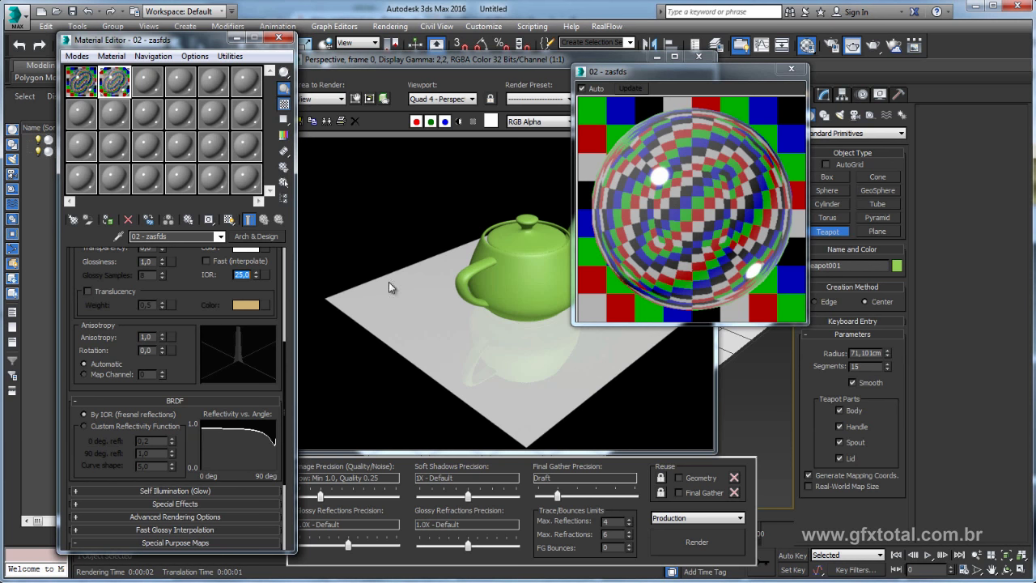
click(84, 426)
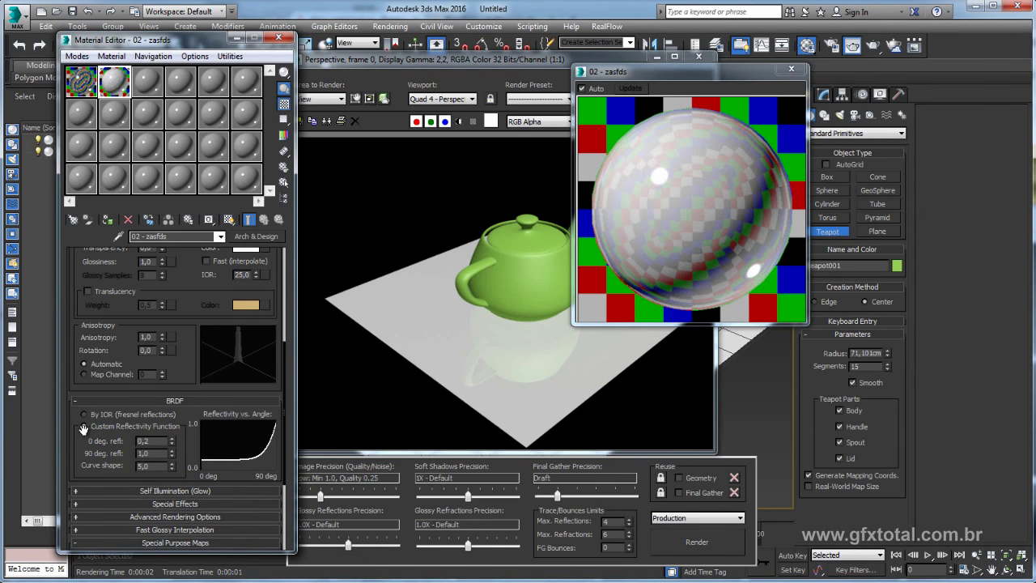
drag(74, 430, 74, 374)
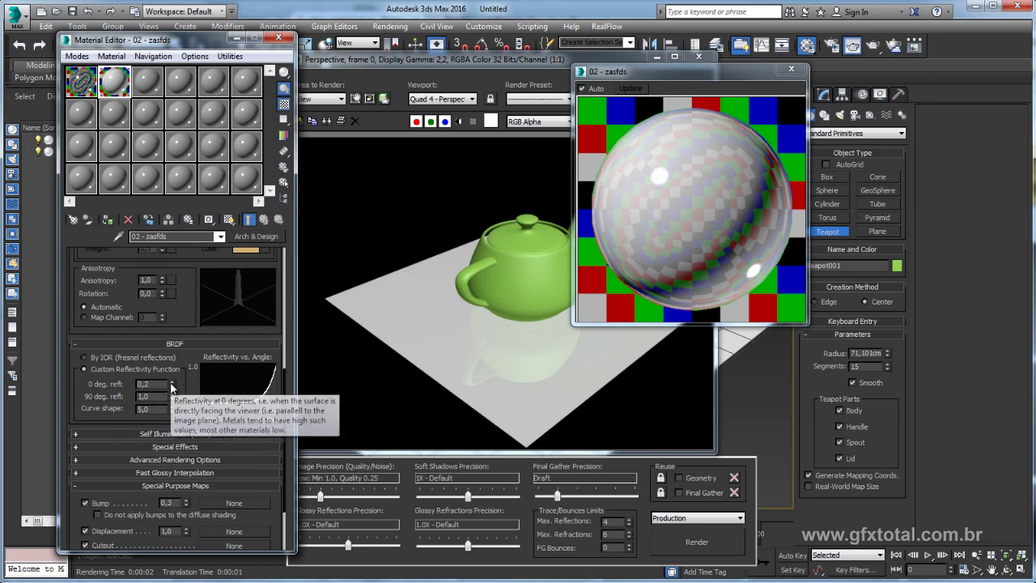
Set 0° reflectivity to 1.0 and render, checking the alpha channel
drag(171, 388, 174, 332)
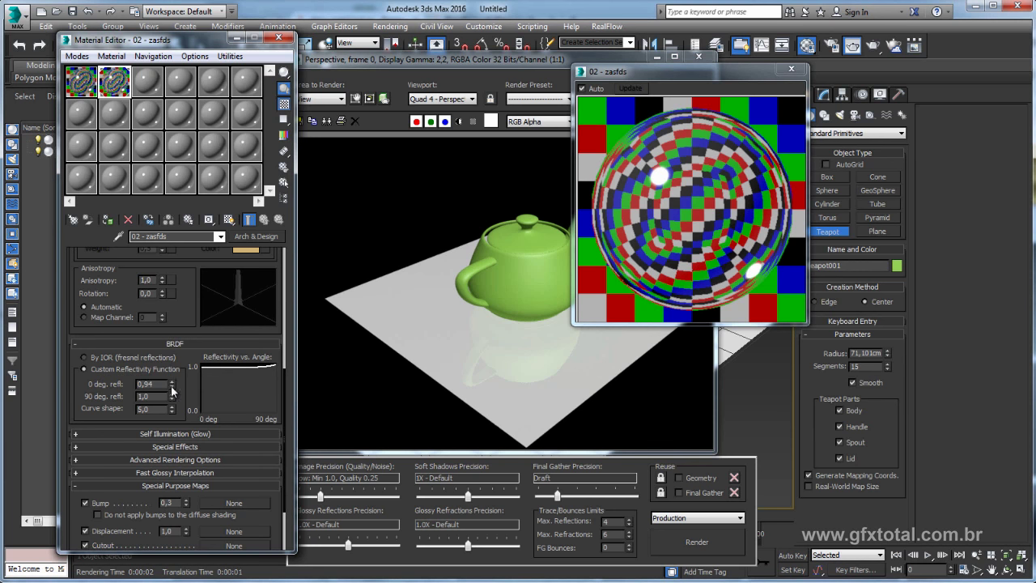
drag(171, 386, 171, 374)
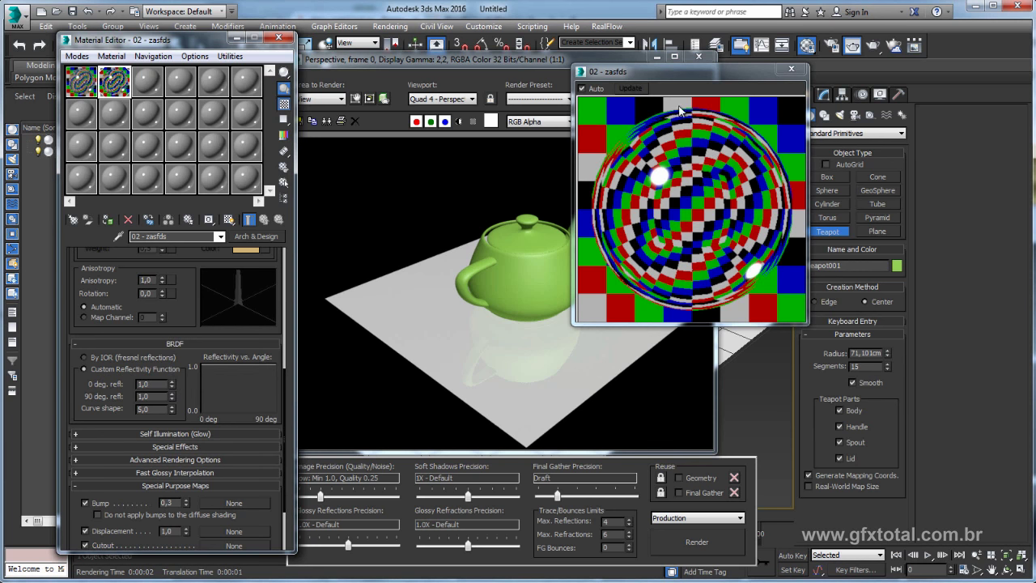
drag(702, 75, 723, 104)
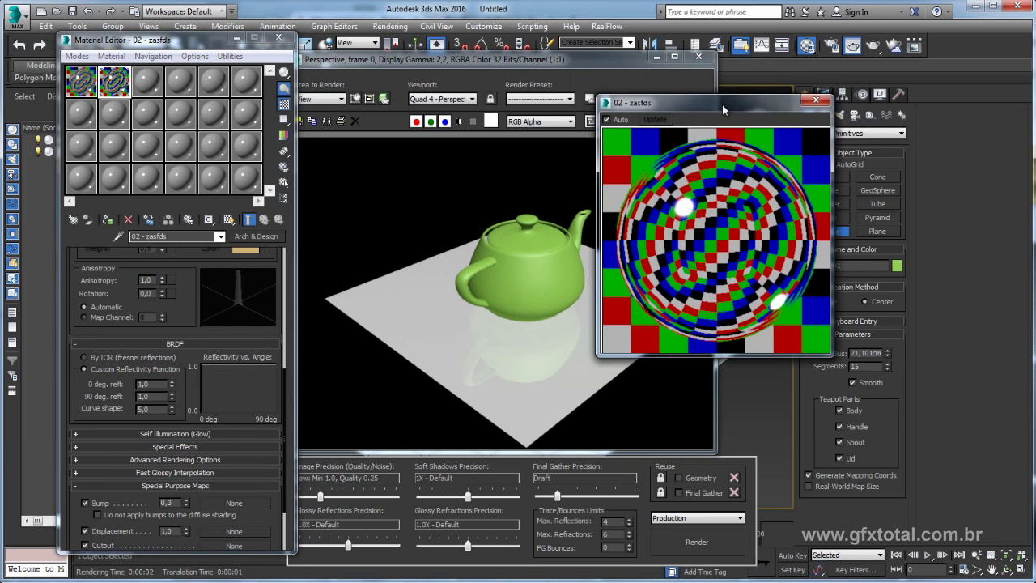
drag(655, 99, 669, 106)
click(878, 44)
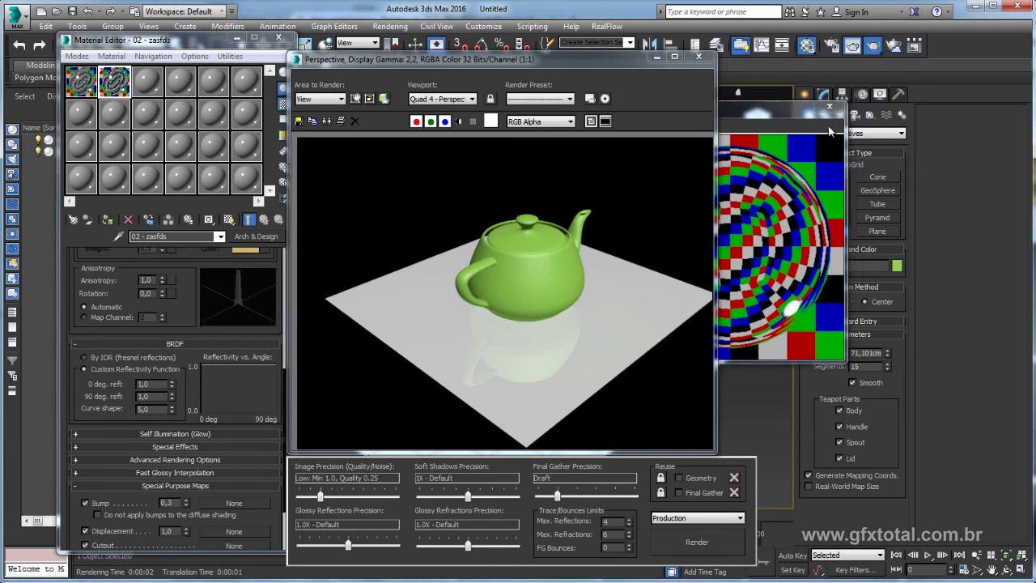
click(460, 122)
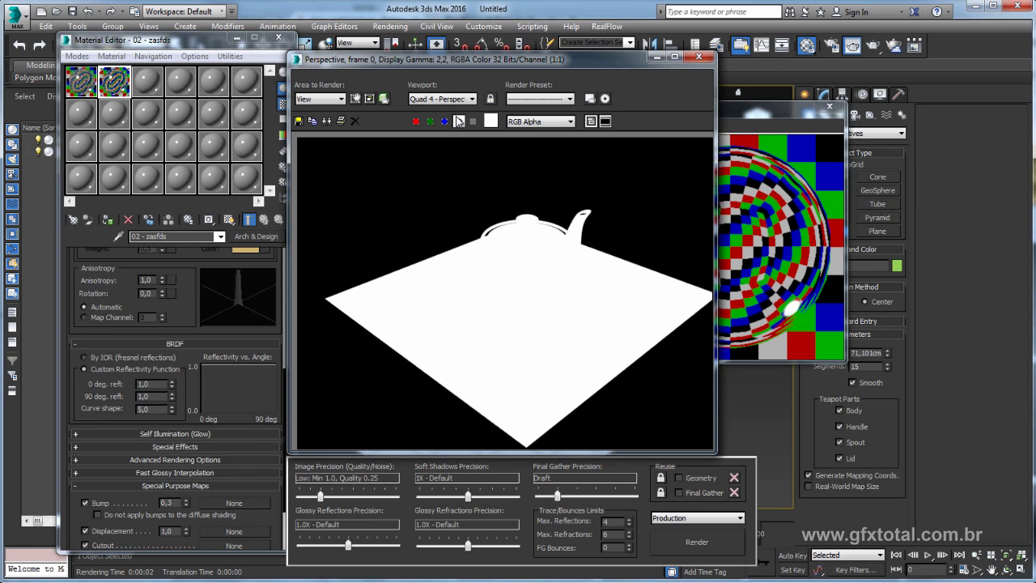
click(460, 122)
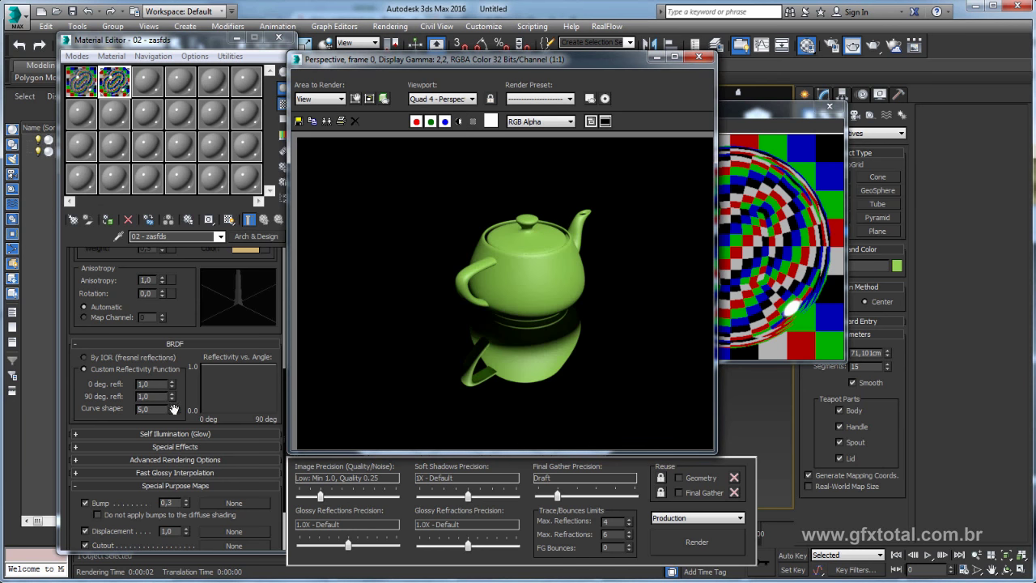
Test-render 0° reflectivity at 0.88, then restore it to 1.0 and re-render
click(187, 296)
scroll(243, 356, up, 2)
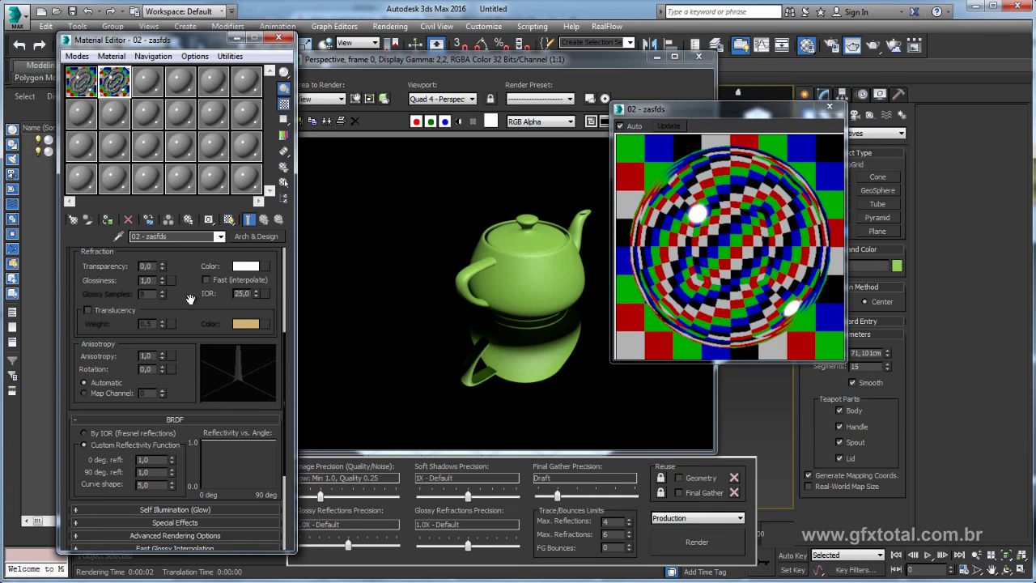
scroll(203, 291, down, 3)
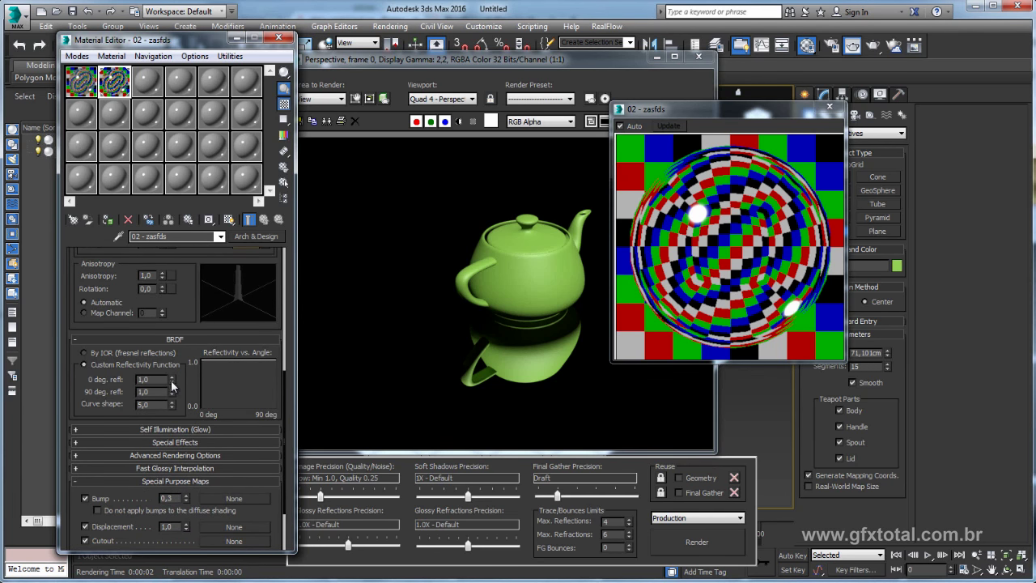
drag(171, 379, 170, 388)
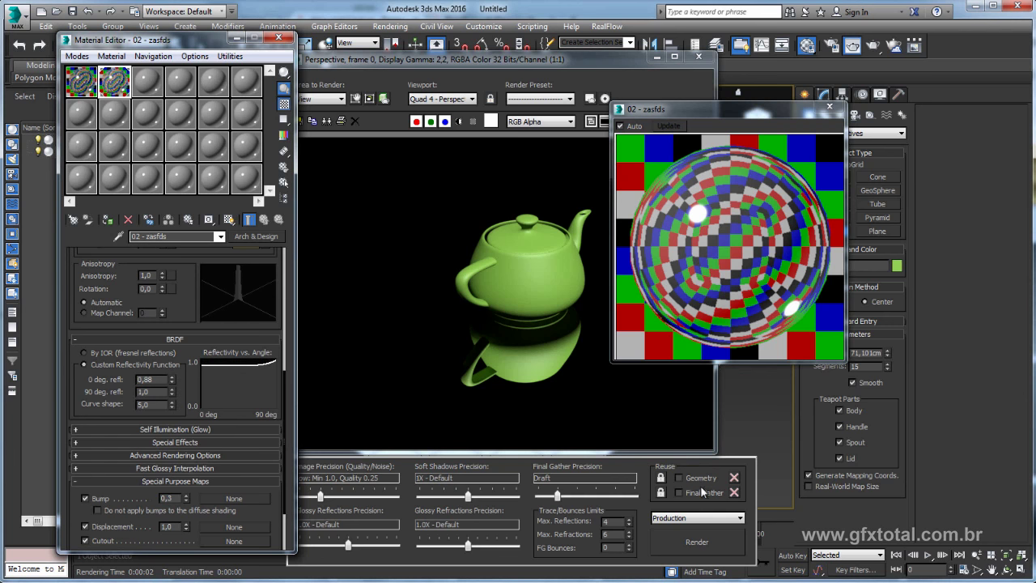
click(697, 542)
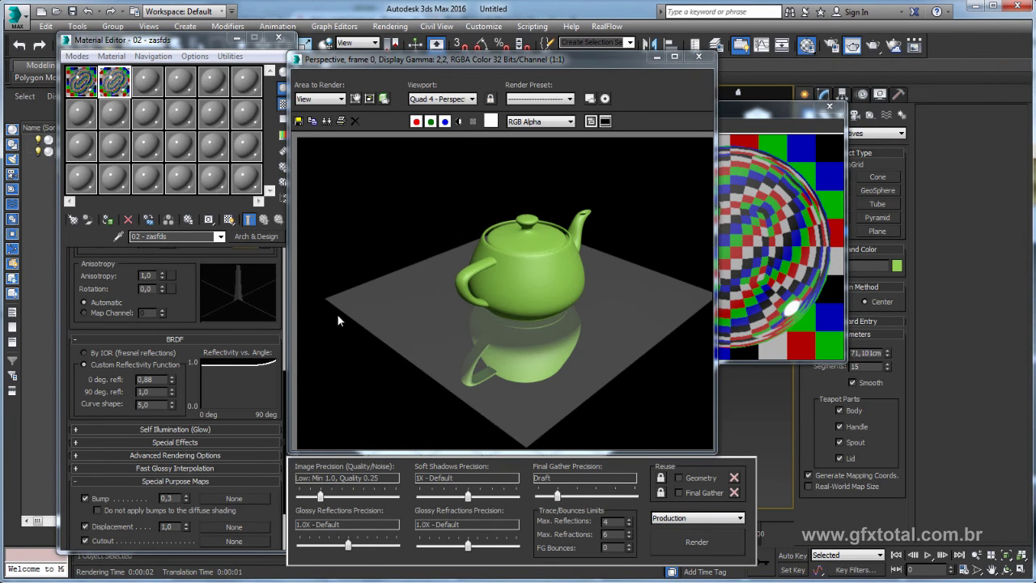
drag(171, 384, 194, 279)
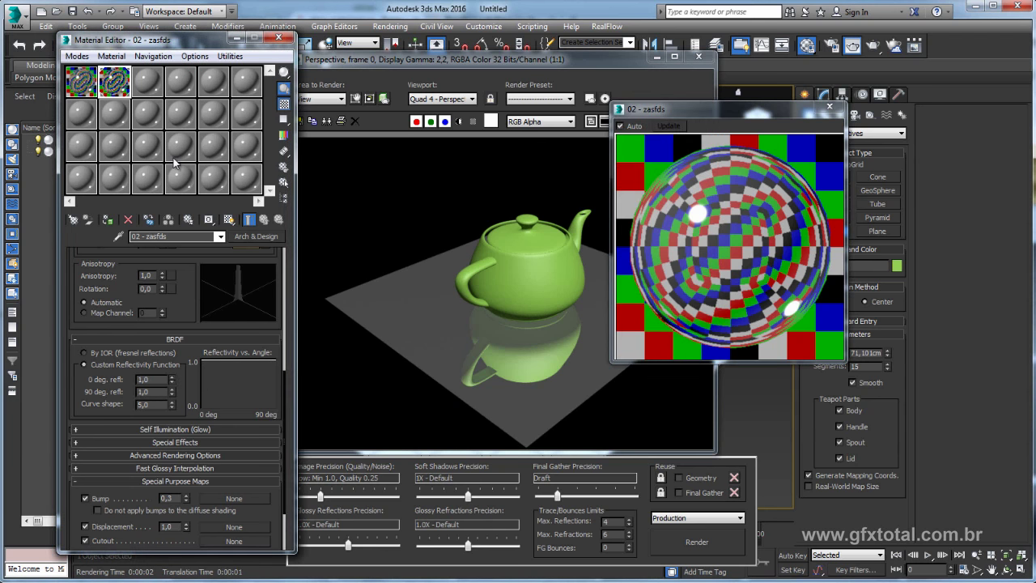
click(684, 548)
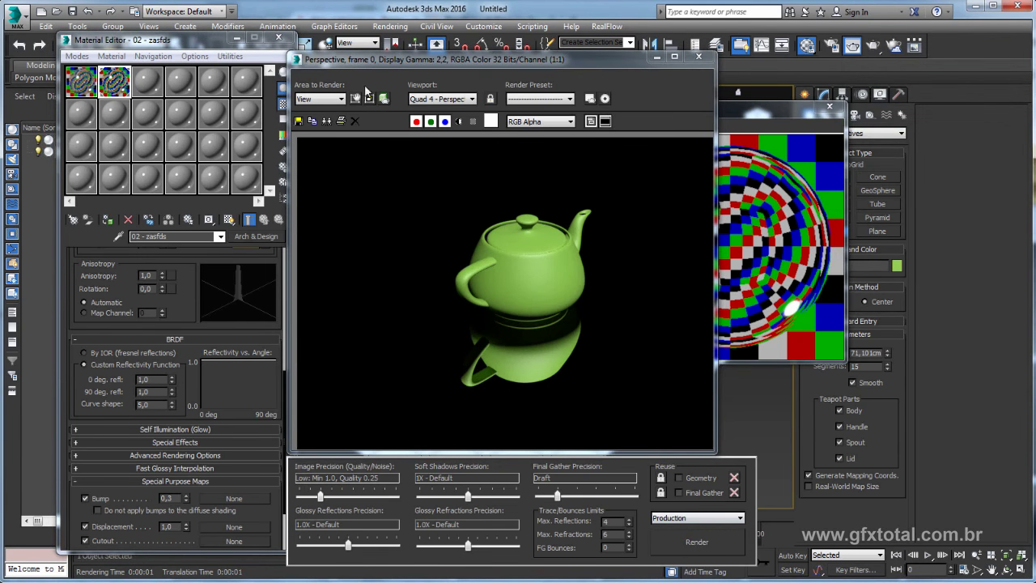
click(400, 29)
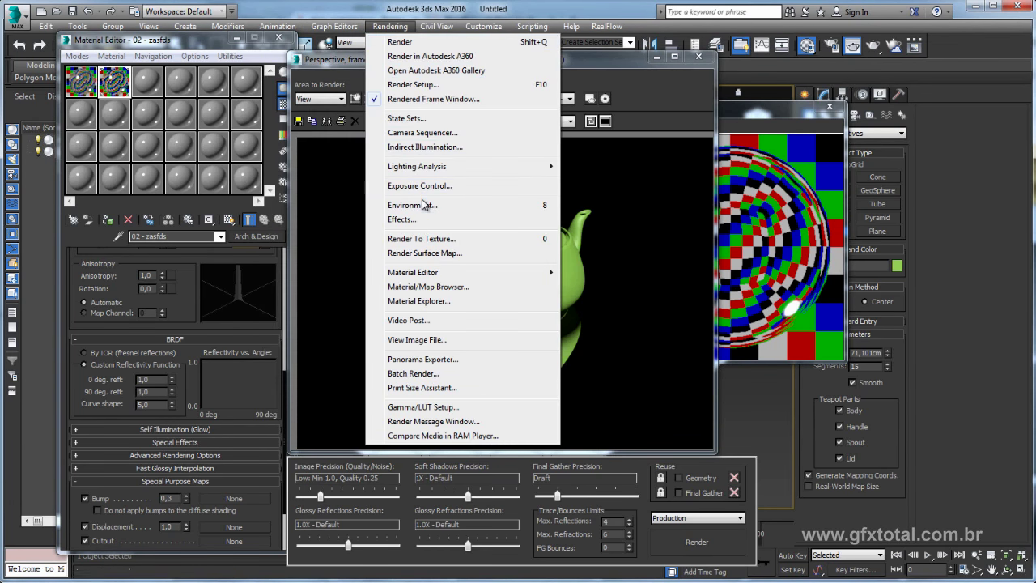
Change the environment background colour from black to dark grey and re-render the teapot
click(417, 213)
click(352, 88)
click(390, 26)
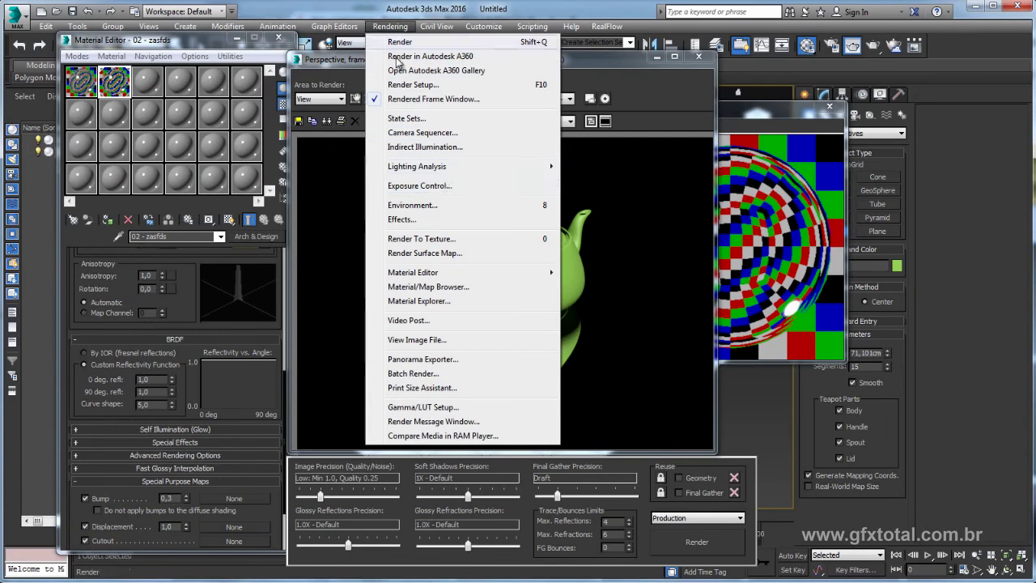
click(429, 206)
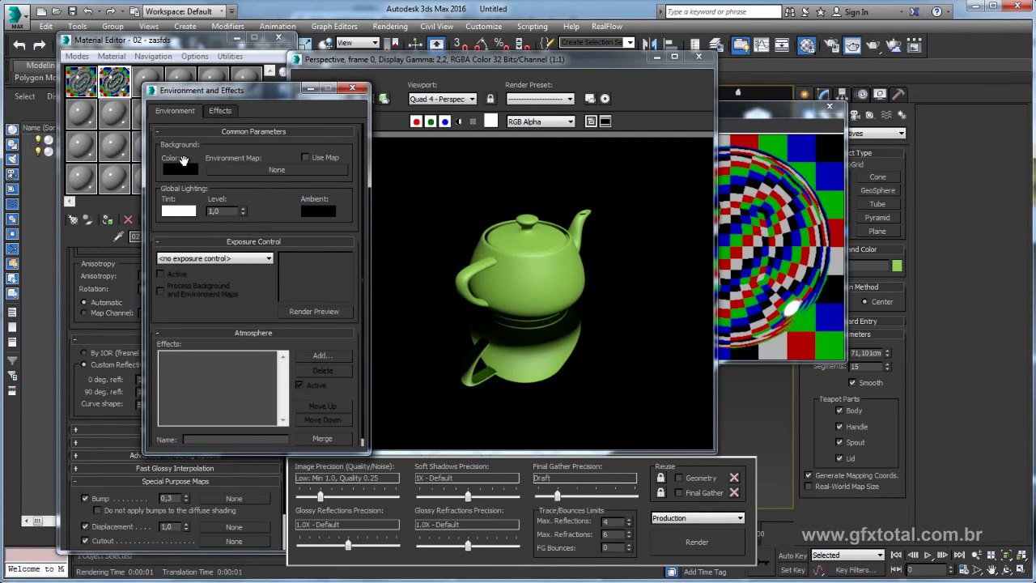
click(181, 167)
drag(416, 149, 437, 148)
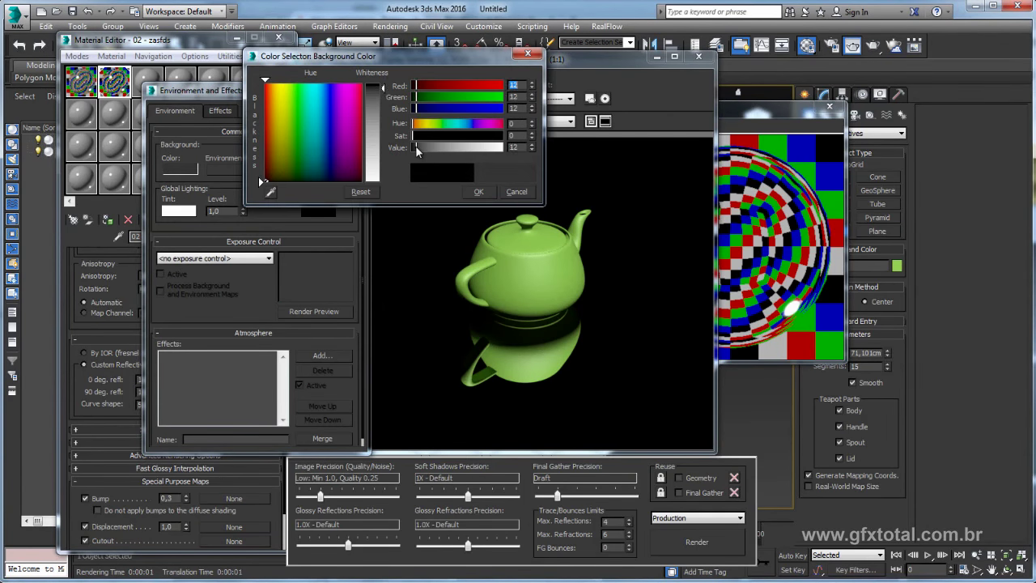
click(478, 192)
click(711, 542)
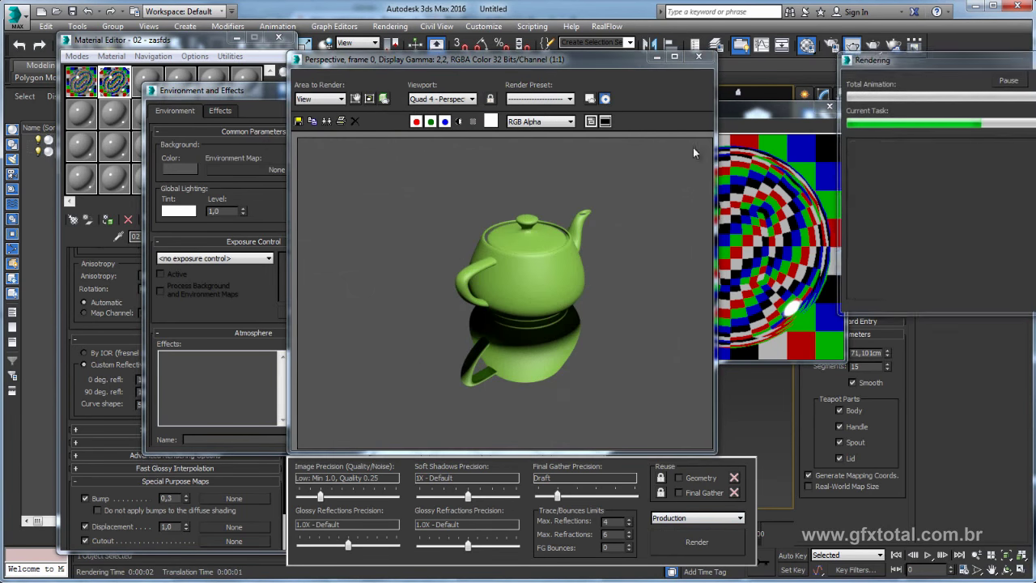
click(698, 58)
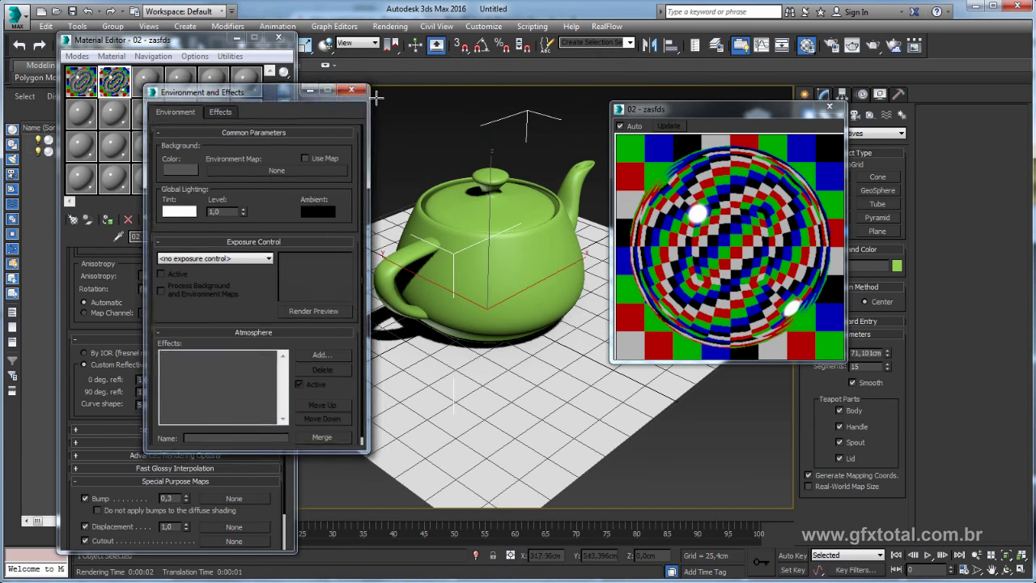
Lower 02 - zasfds reflection glossiness from 1,0 to 0,5 and render the teapot with blurred reflections
click(353, 86)
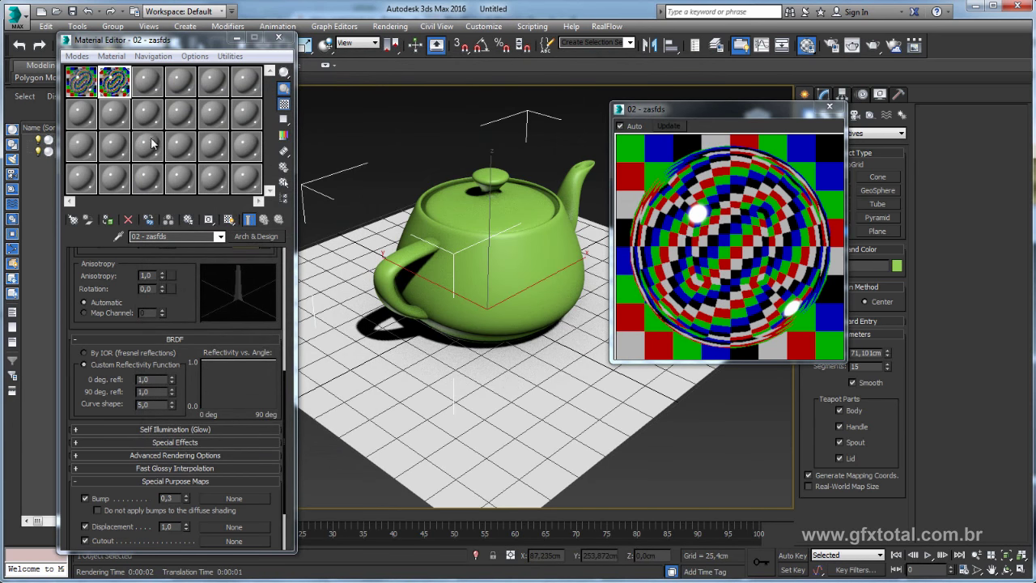
click(115, 87)
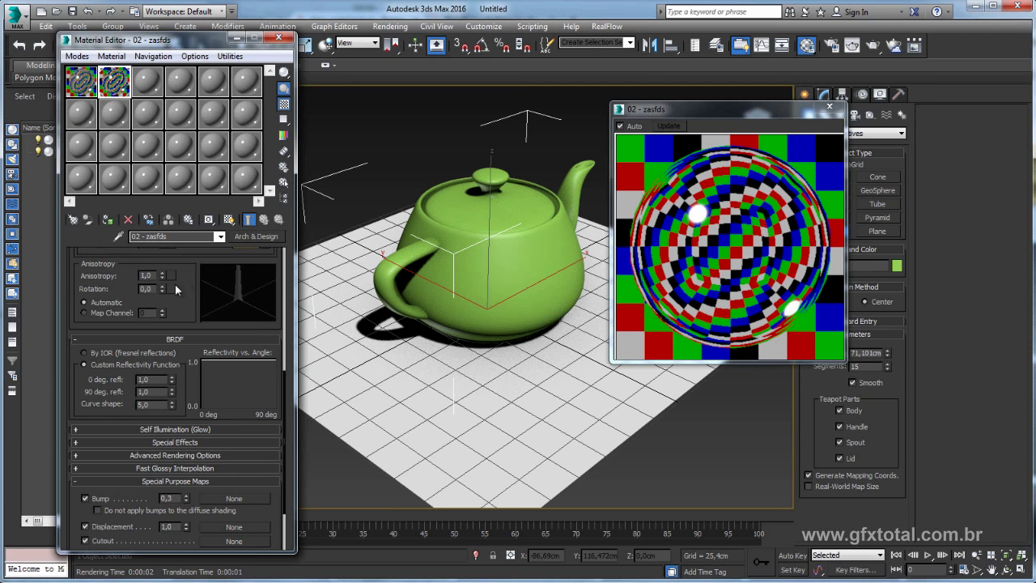
drag(188, 270, 201, 478)
scroll(201, 477, up, 1)
scroll(191, 385, up, 1)
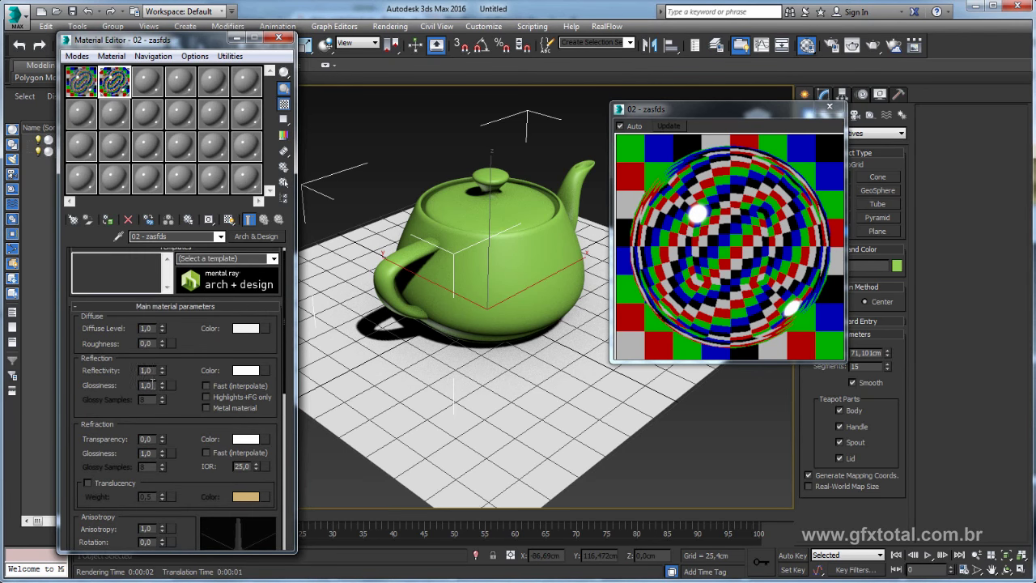
double_click(152, 384)
text(0,5)
key(Return)
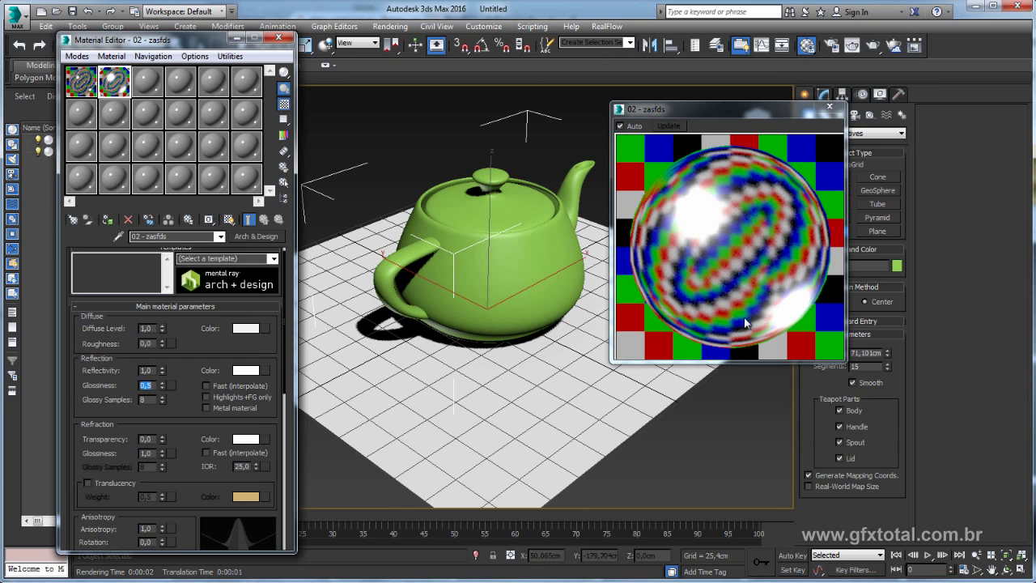
click(872, 47)
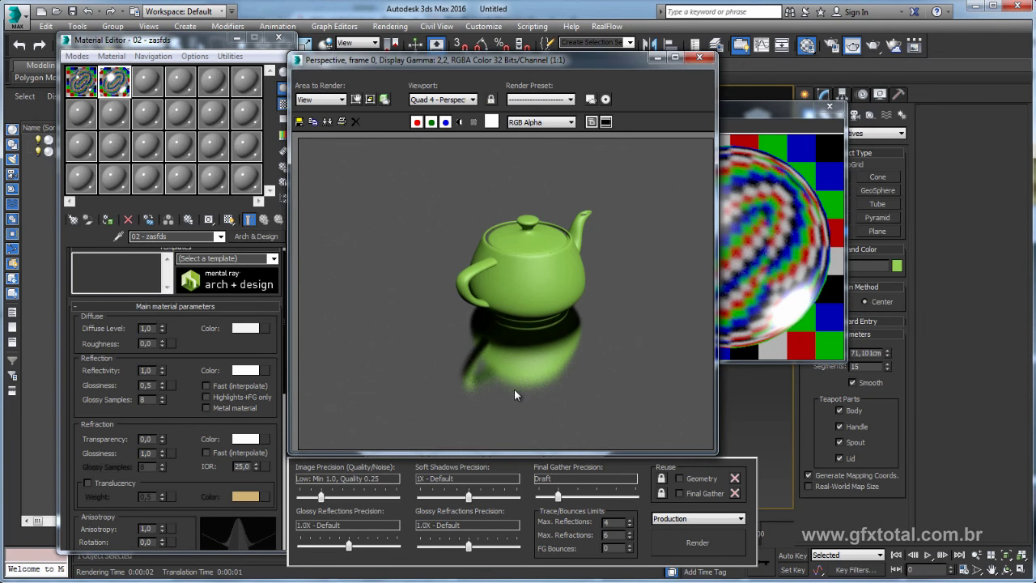
Zoom and pan the render to inspect the grainy reflection, then return to the 02 - zasfds material settings
scroll(518, 377, up, 2)
scroll(491, 312, up, 1)
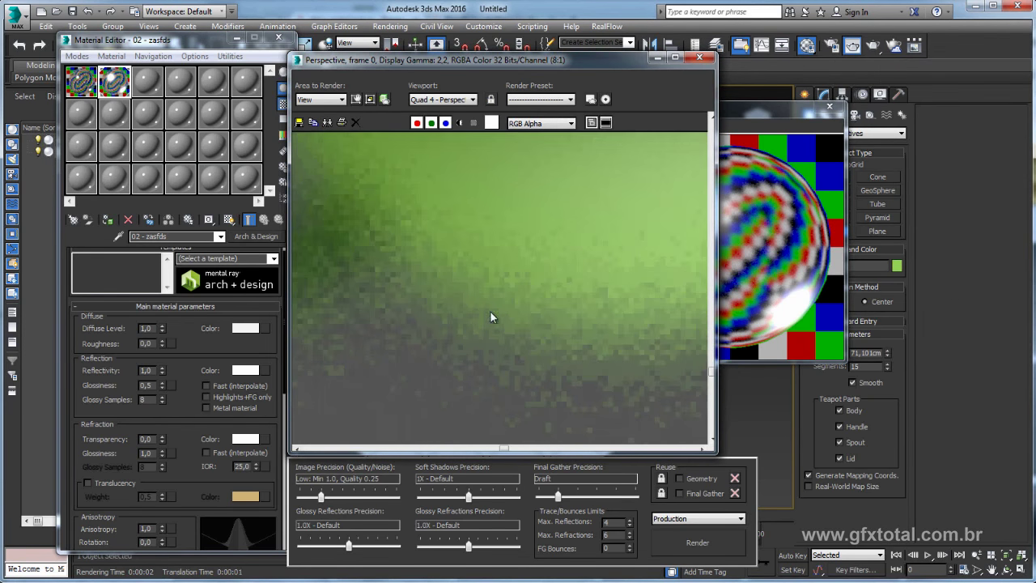
scroll(399, 304, down, 1)
middle_drag(399, 304, 458, 299)
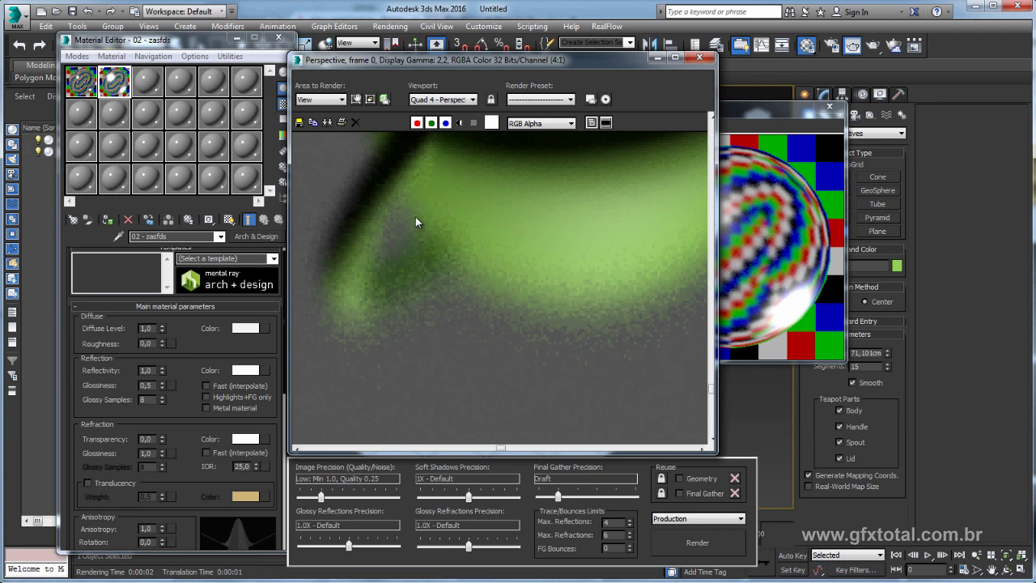
click(183, 411)
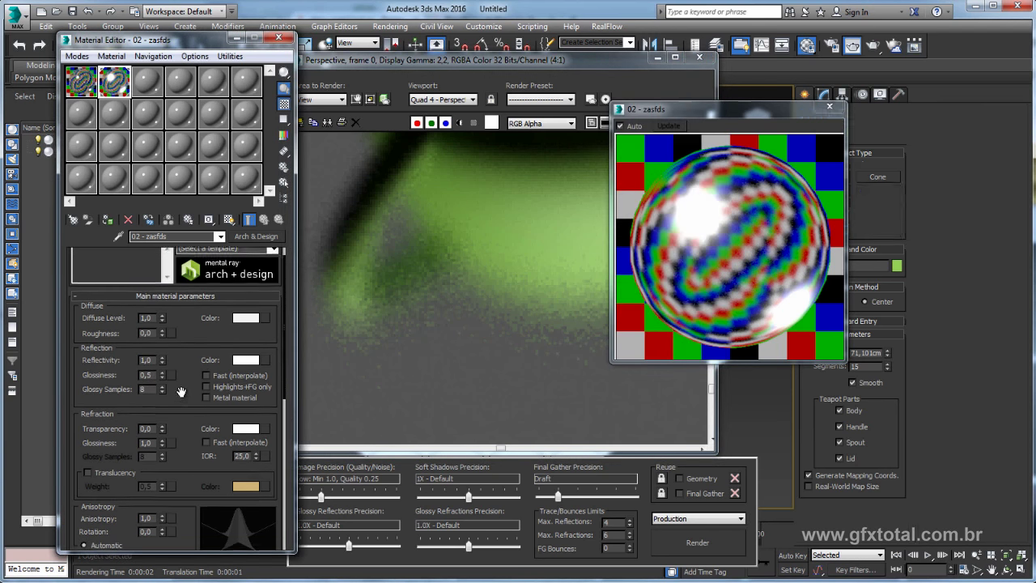
scroll(158, 370, down, 1)
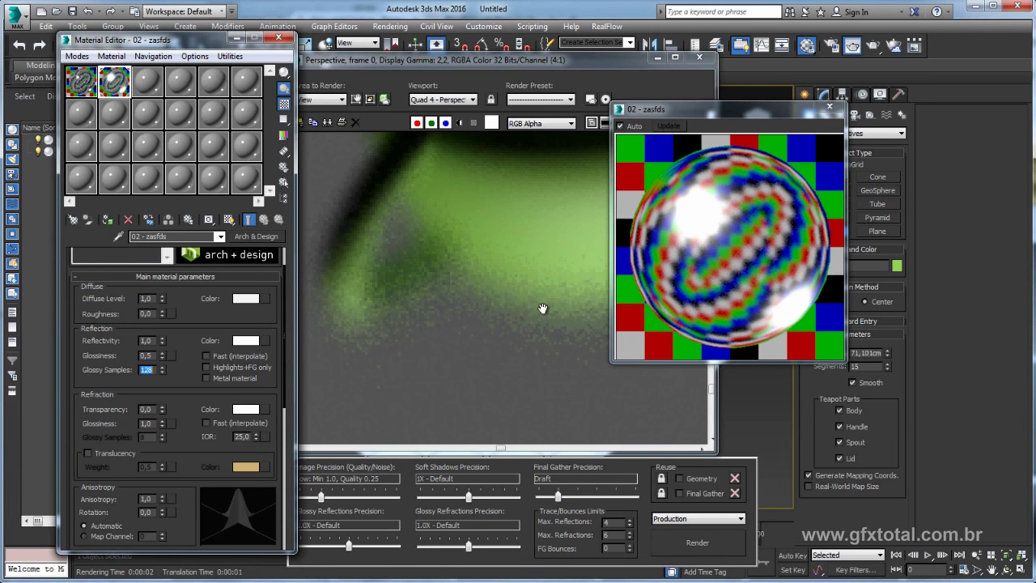
Set Area to Render to Region over the teapot's reflection and render just that region
click(340, 126)
click(355, 121)
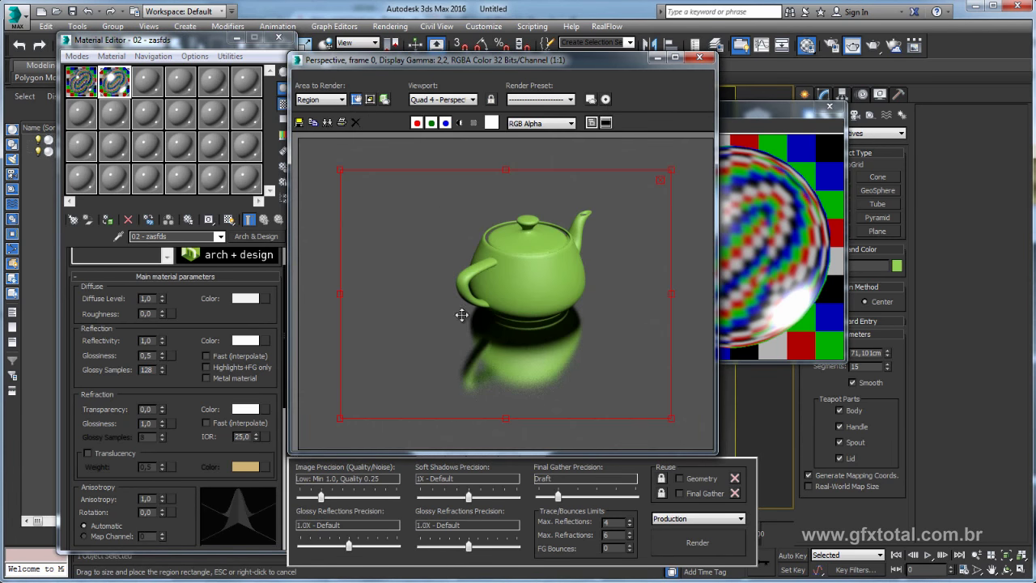
drag(397, 228, 595, 379)
mouse_move(651, 395)
mouse_down()
mouse_move(527, 378)
mouse_move(536, 383)
mouse_up()
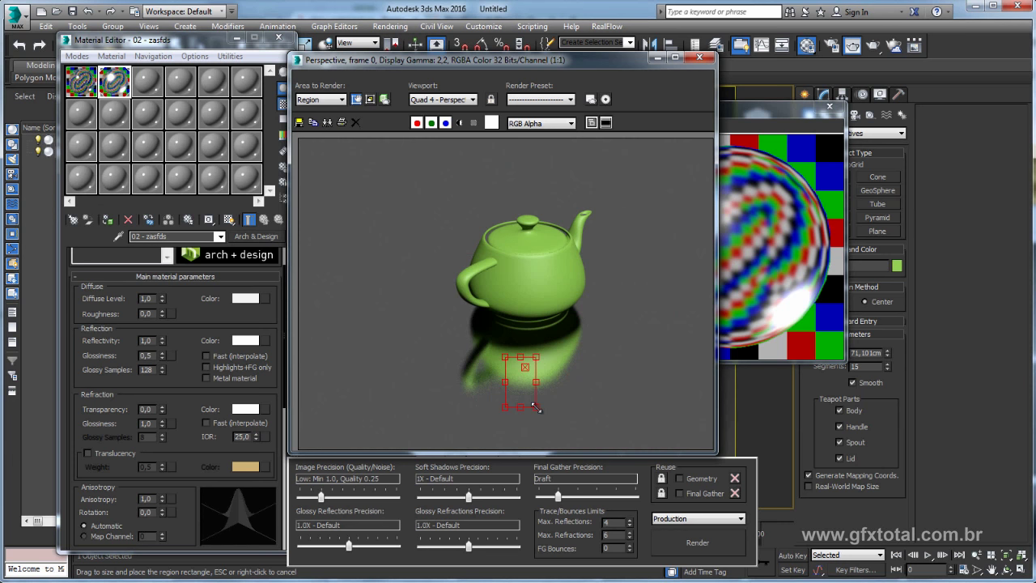
scroll(524, 400, up, 2)
mouse_move(525, 400)
middle_down()
mouse_move(529, 352)
mouse_move(519, 339)
middle_up()
click(694, 544)
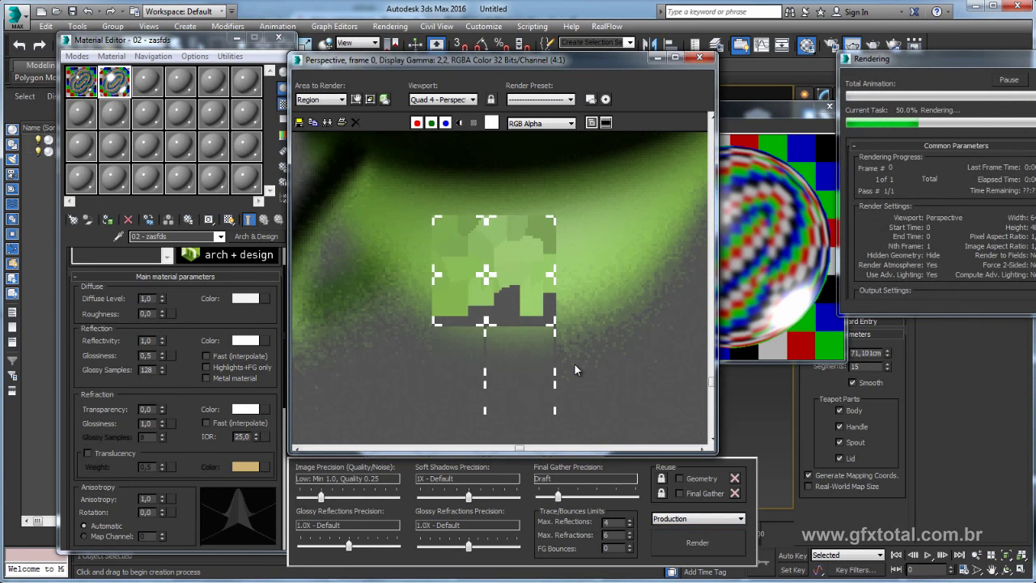
Set the material's Glossy Samples to 32
scroll(458, 327, down, 1)
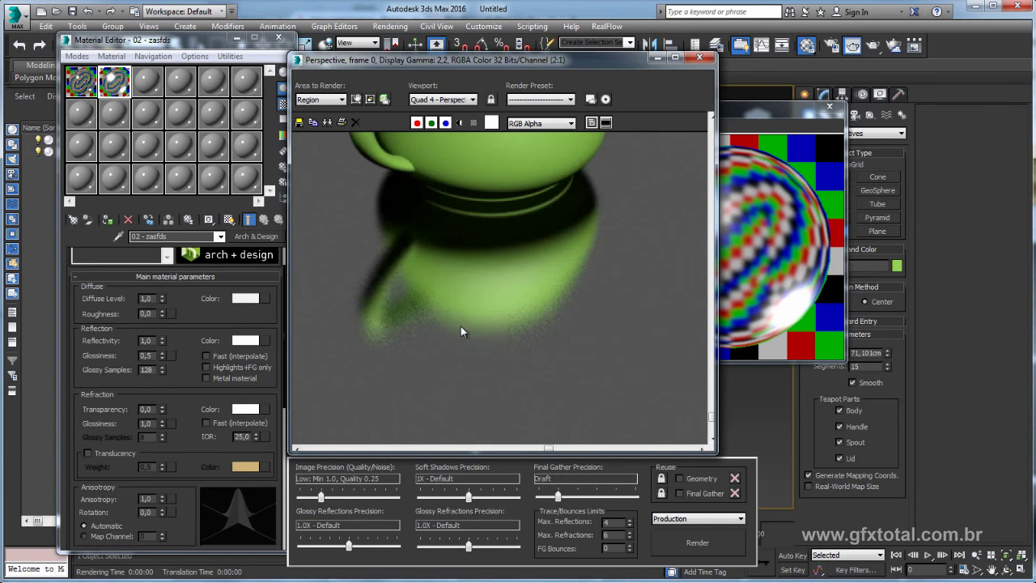
scroll(453, 338, up, 1)
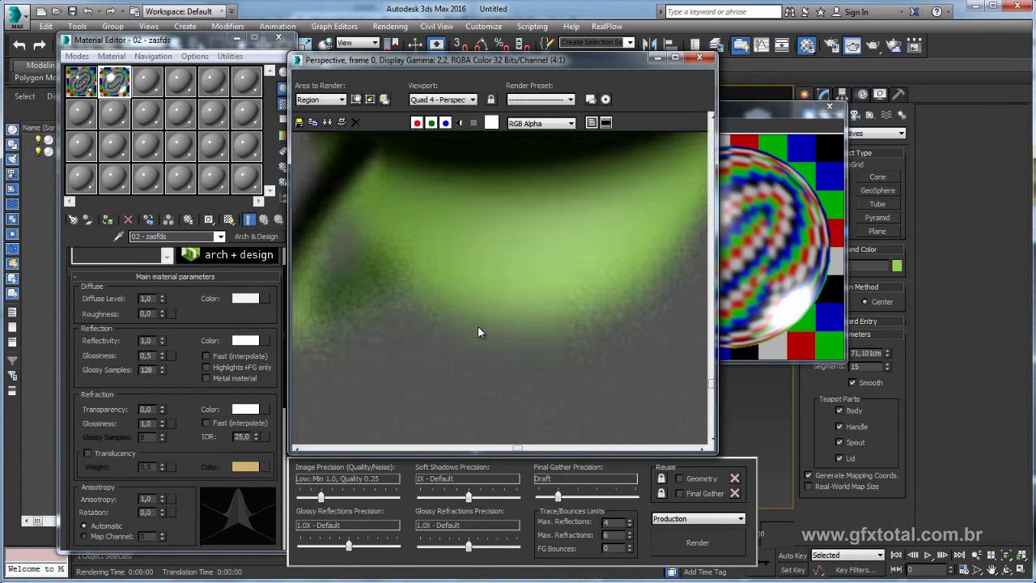
scroll(478, 325, up, 1)
scroll(450, 334, down, 1)
scroll(441, 357, down, 1)
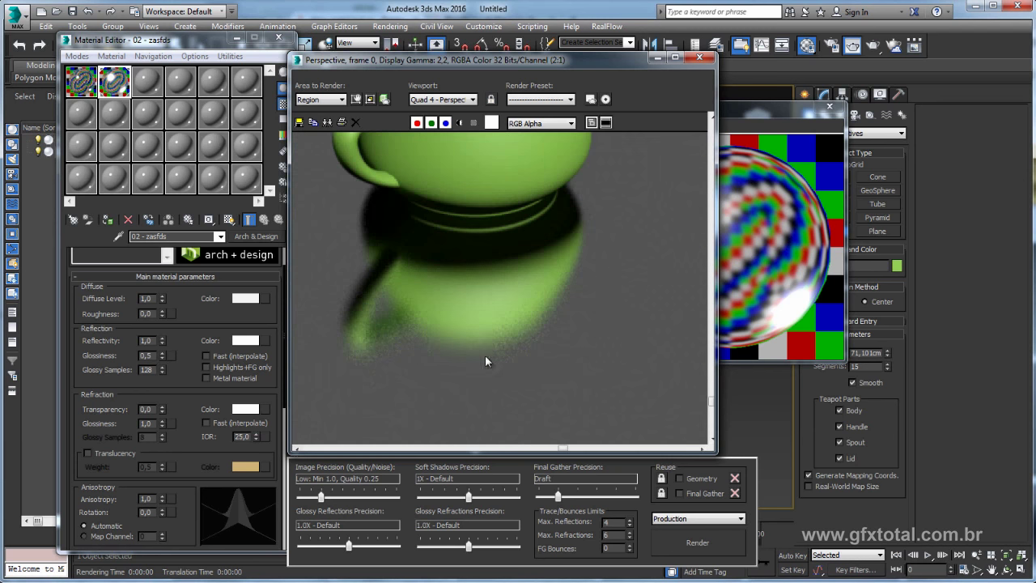
scroll(485, 354, down, 1)
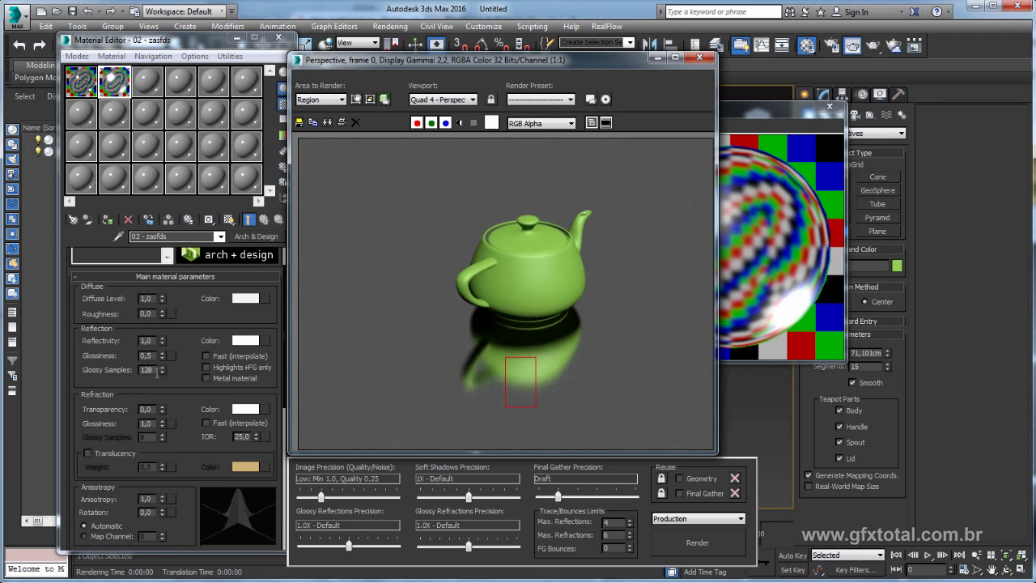
click(110, 370)
text(32)
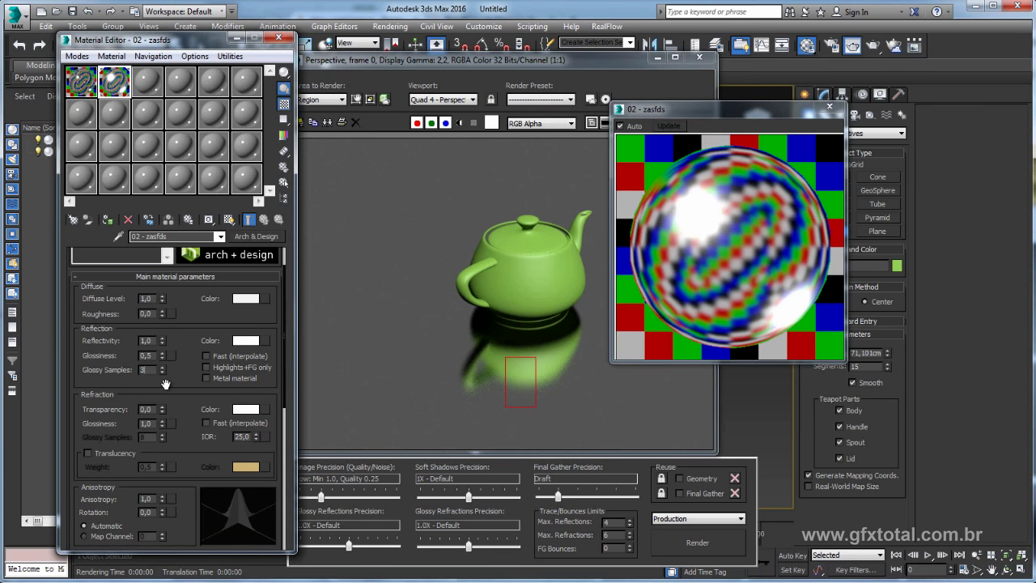
key(Return)
Switch Area to Render back to View and re-render the full teapot view
drag(328, 59, 357, 60)
click(349, 100)
click(346, 111)
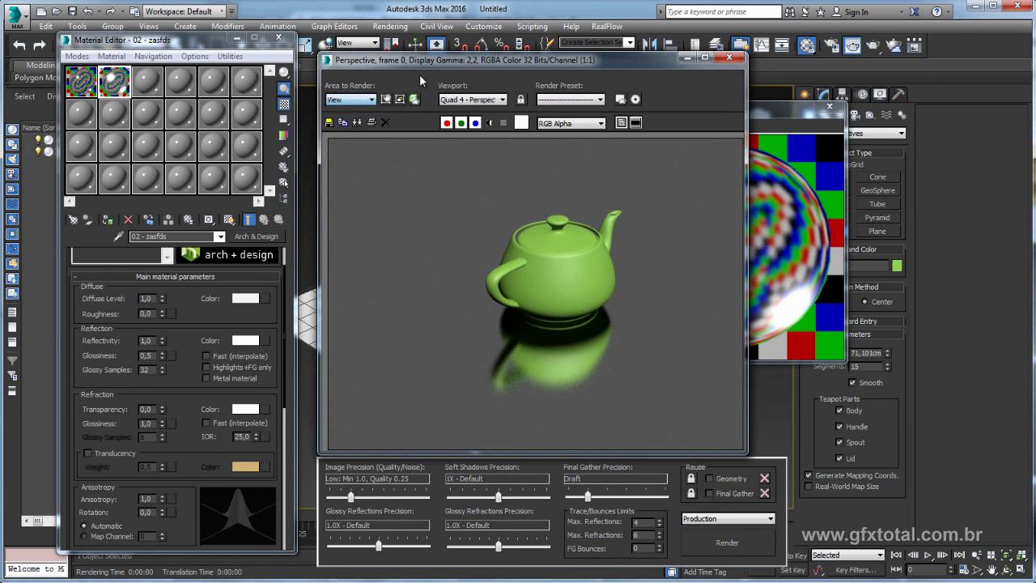
drag(453, 59, 434, 54)
click(700, 527)
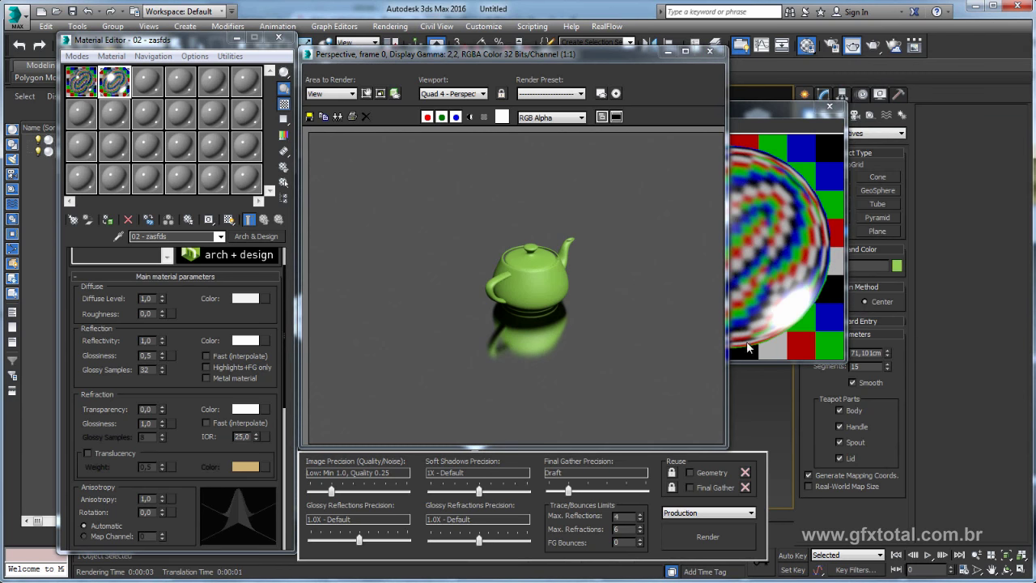
Close the material preview and minimize the render window to reveal the viewport
click(829, 109)
drag(649, 51, 670, 92)
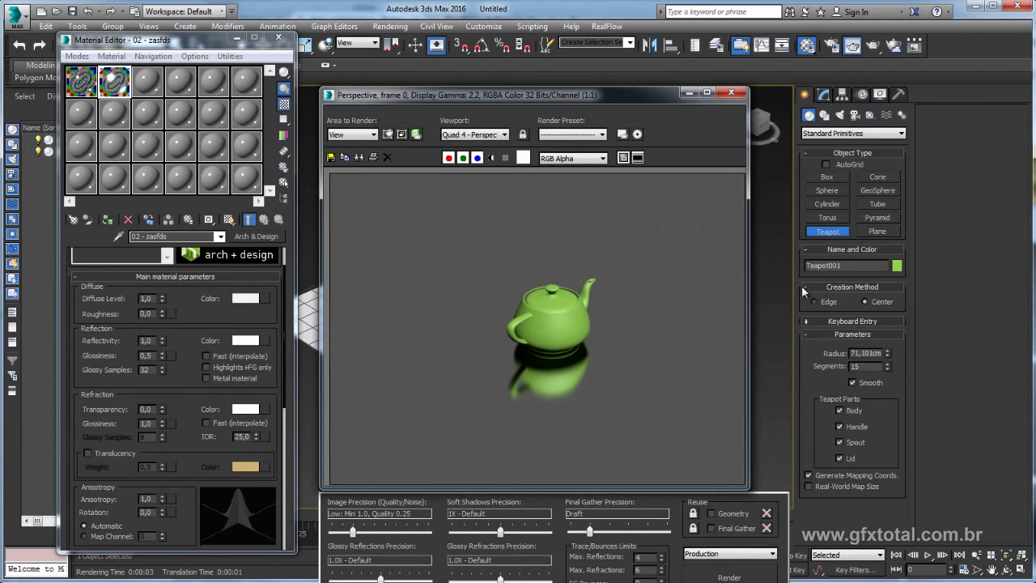
click(689, 92)
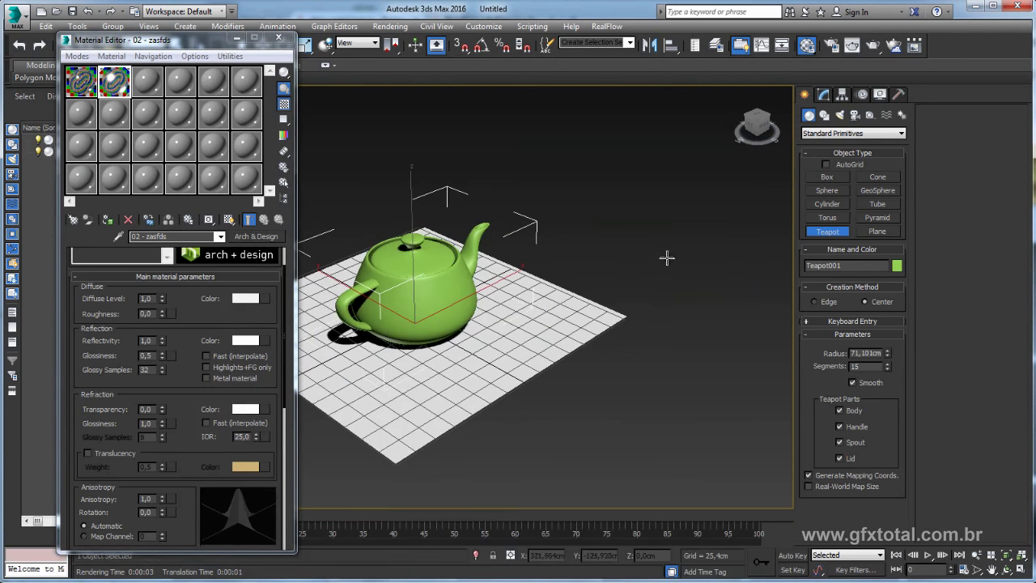
right_click(668, 257)
Place a standard Omni light in the scene
click(840, 115)
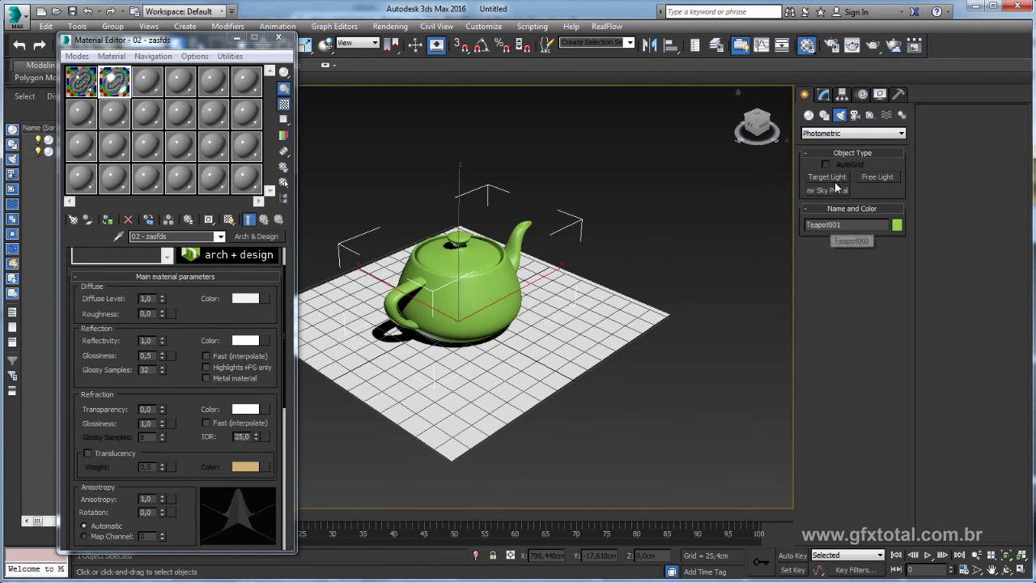
click(829, 134)
click(834, 145)
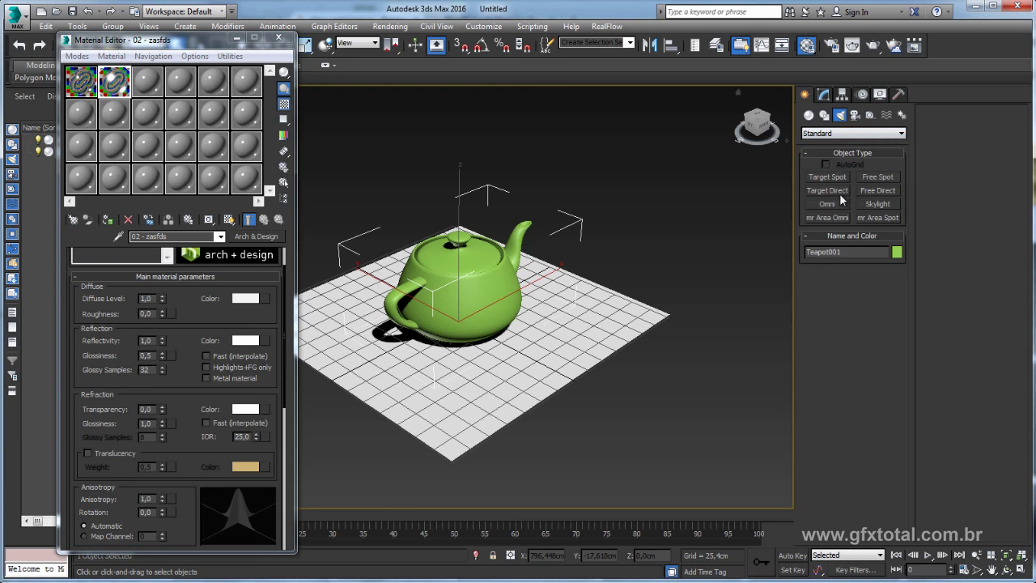
click(827, 204)
click(632, 259)
right_click(632, 259)
alt+middle_drag(632, 259, 674, 293)
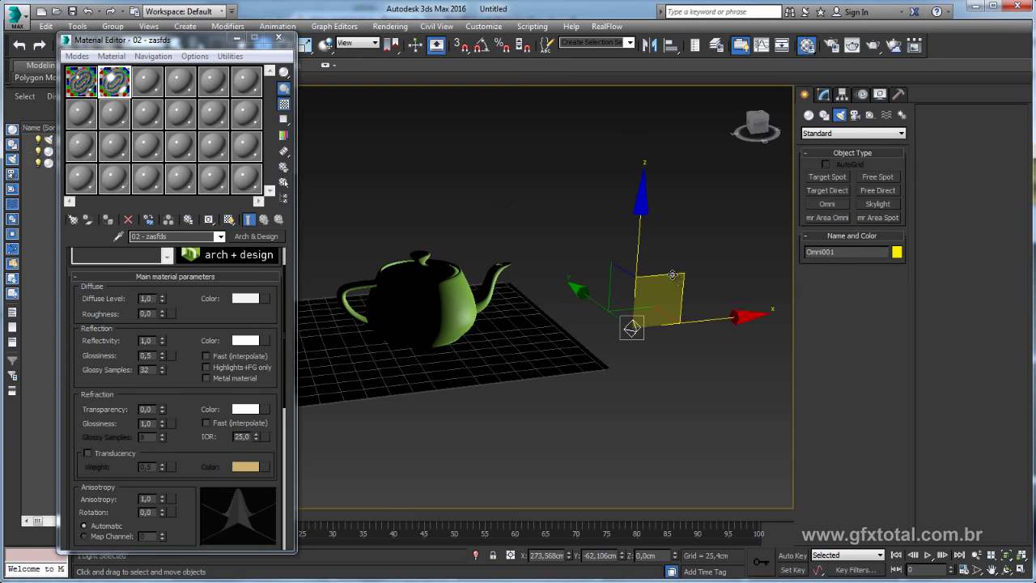
Raise the omni light high above the teapot and render the scene under it
drag(632, 327, 620, 234)
alt+middle_drag(620, 234, 615, 296)
scroll(615, 297, up, 3)
scroll(616, 297, up, 3)
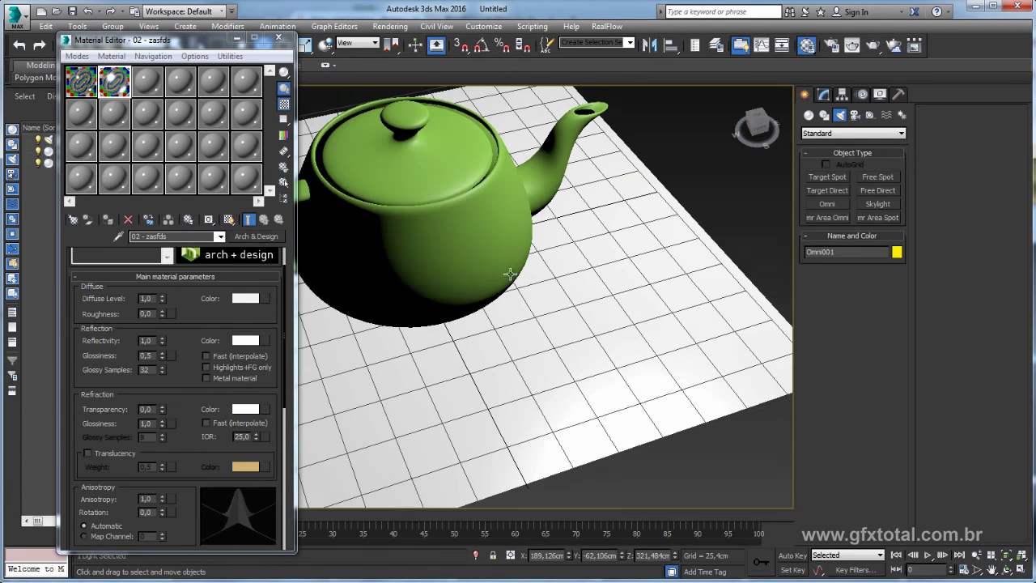
scroll(640, 303, up, 2)
click(873, 46)
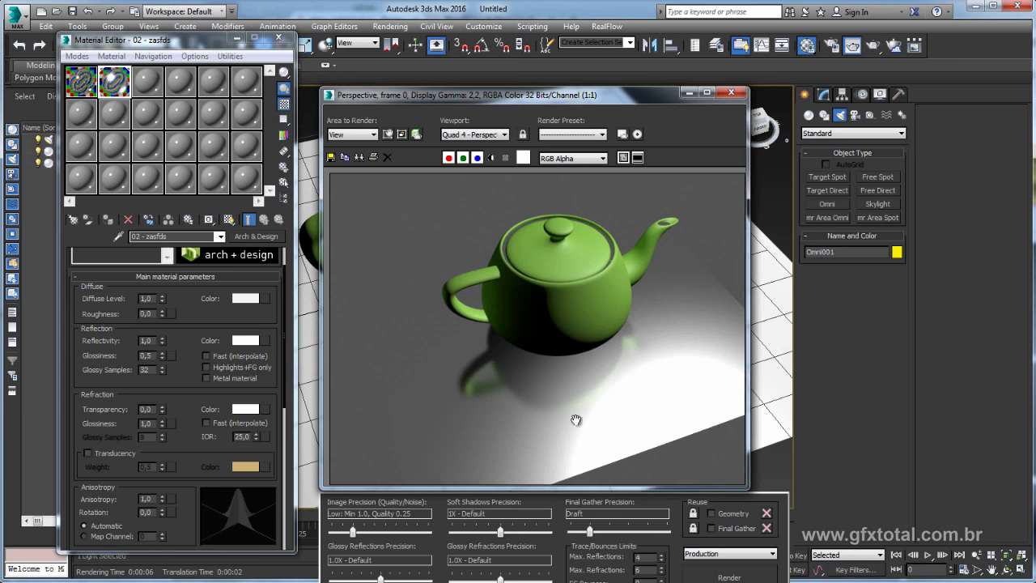
Move the omni light up and to the left, then zoom and orbit back to the teapot
scroll(577, 419, down, 5)
click(689, 92)
scroll(658, 240, down, 5)
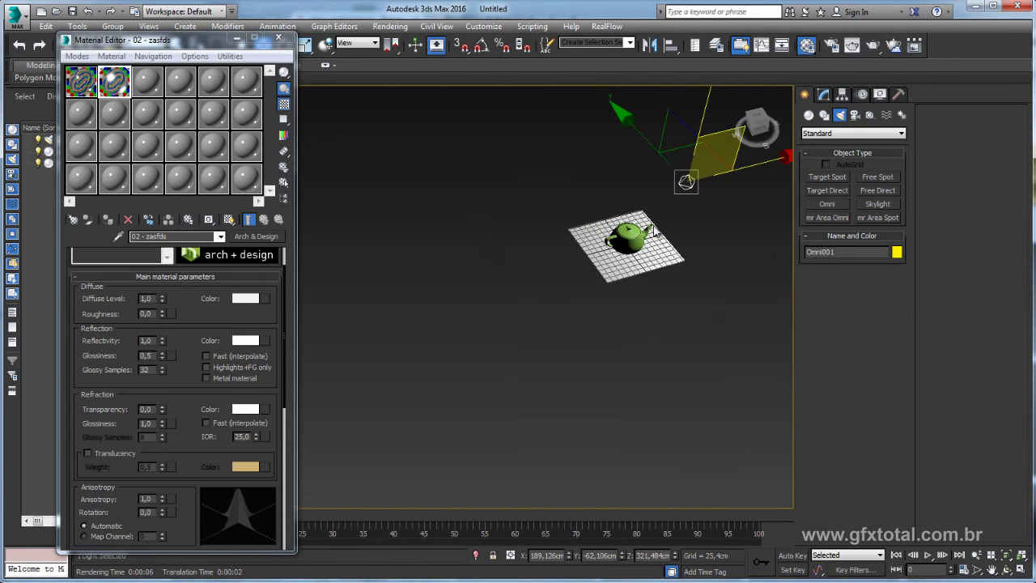
middle_drag(673, 136, 657, 241)
mouse_move(656, 240)
mouse_down()
mouse_move(571, 203)
mouse_move(573, 190)
mouse_up()
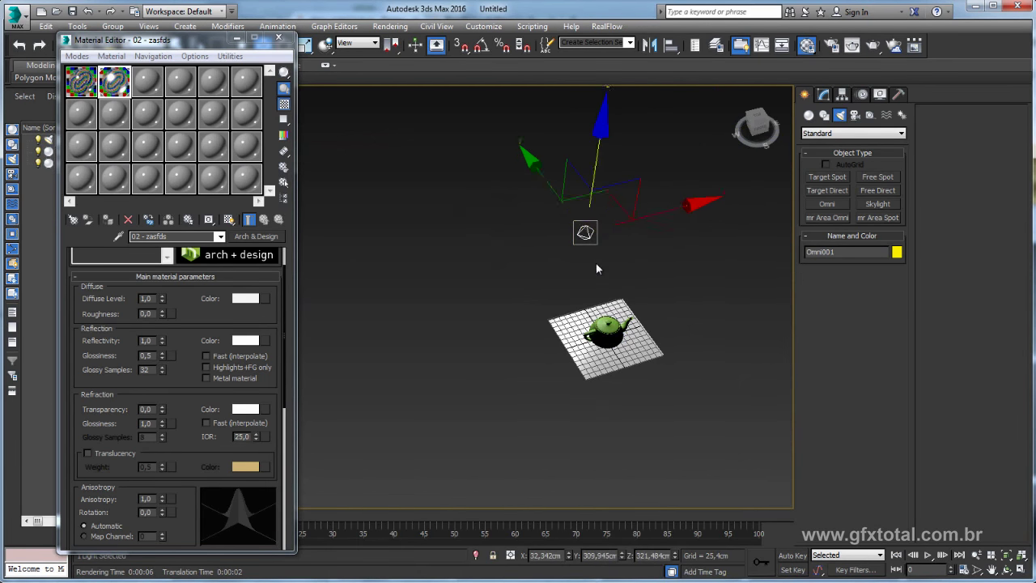
scroll(573, 322, up, 2)
scroll(572, 322, up, 2)
scroll(572, 322, up, 2)
alt+middle_drag(573, 322, 572, 261)
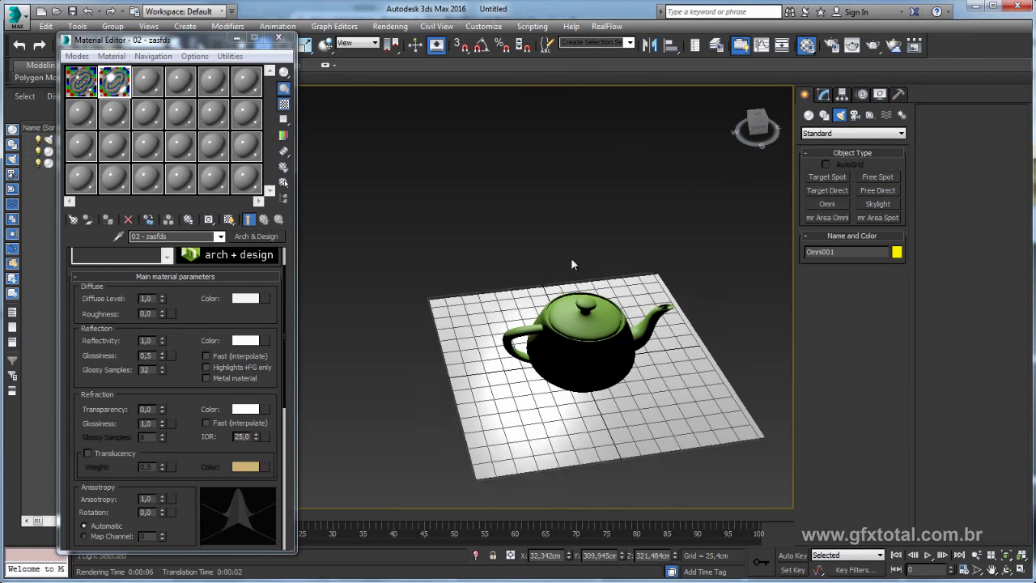
Render the zoomed-in teapot view
click(853, 45)
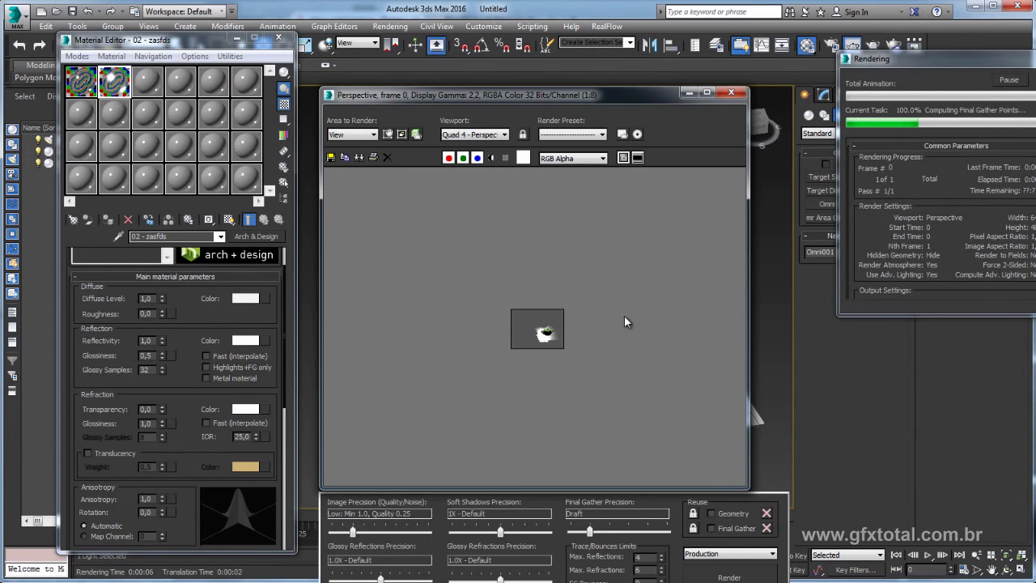
scroll(601, 376, up, 3)
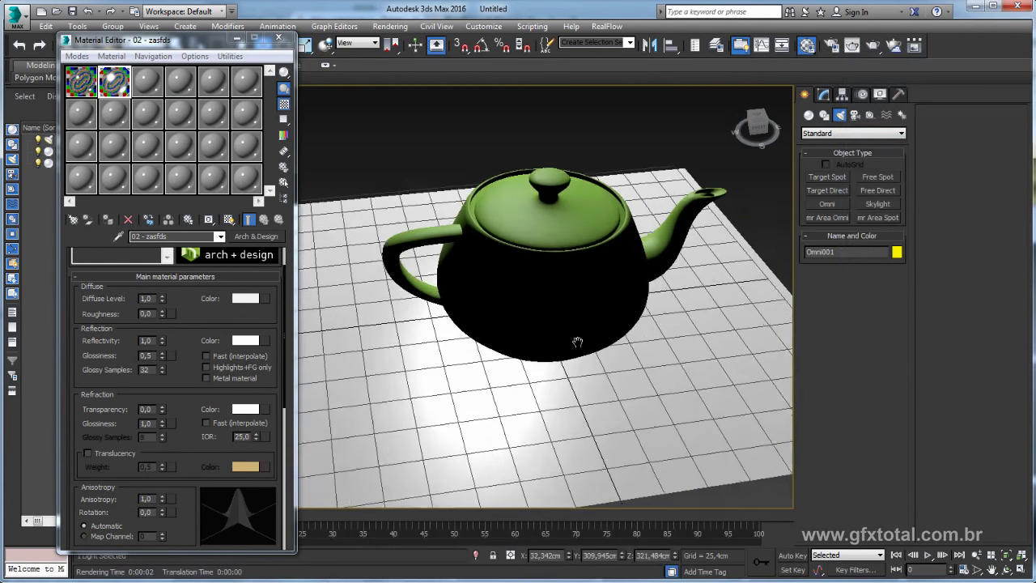
click(853, 45)
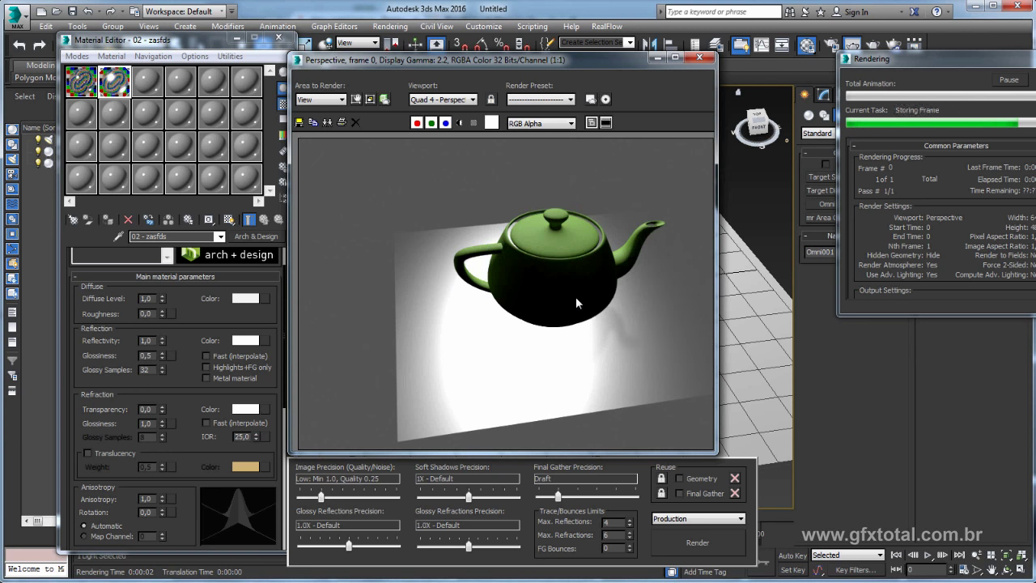
Raise reflection glossiness to 0,85, re-render, and close the render window
click(148, 355)
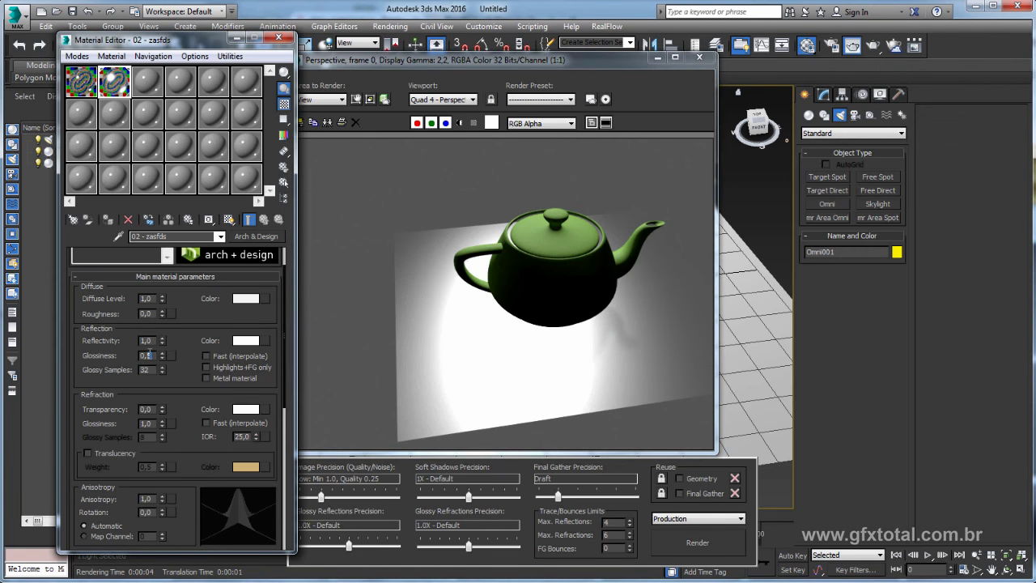
text(0,85)
key(Return)
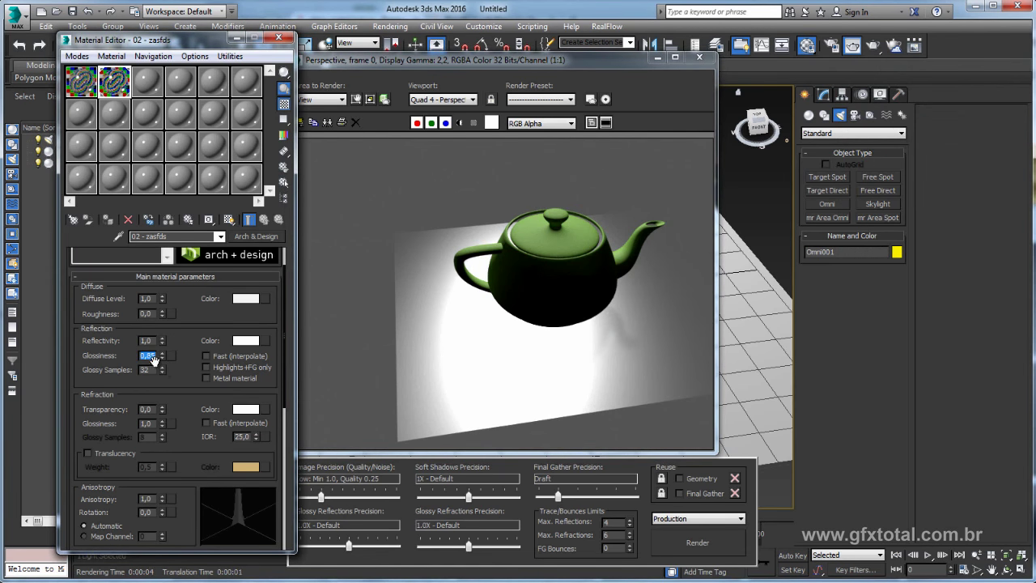
click(690, 540)
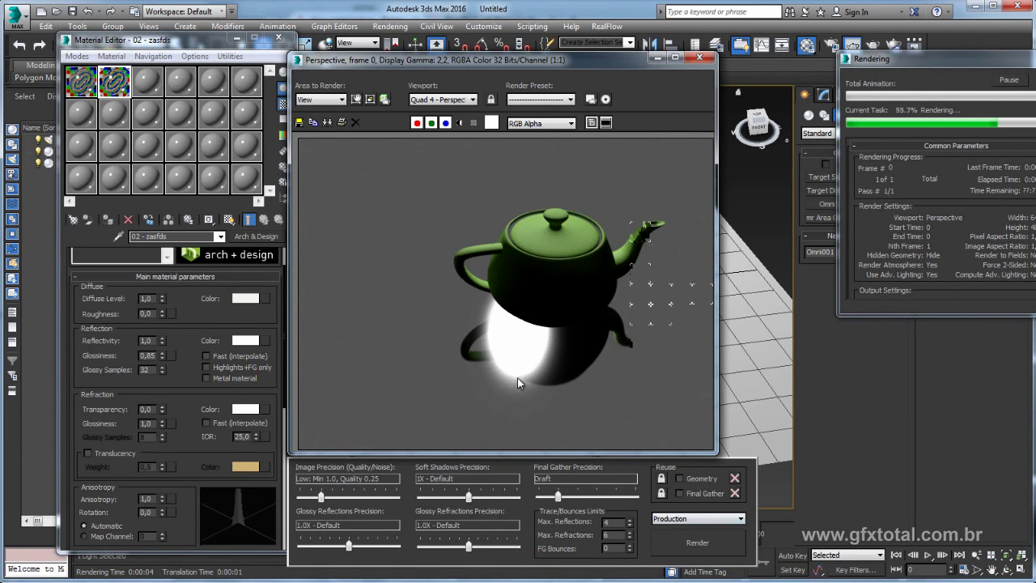
click(700, 60)
scroll(564, 317, down, 3)
Recentre the teapot in the viewport and scroll the material down to its maps
scroll(583, 312, down, 2)
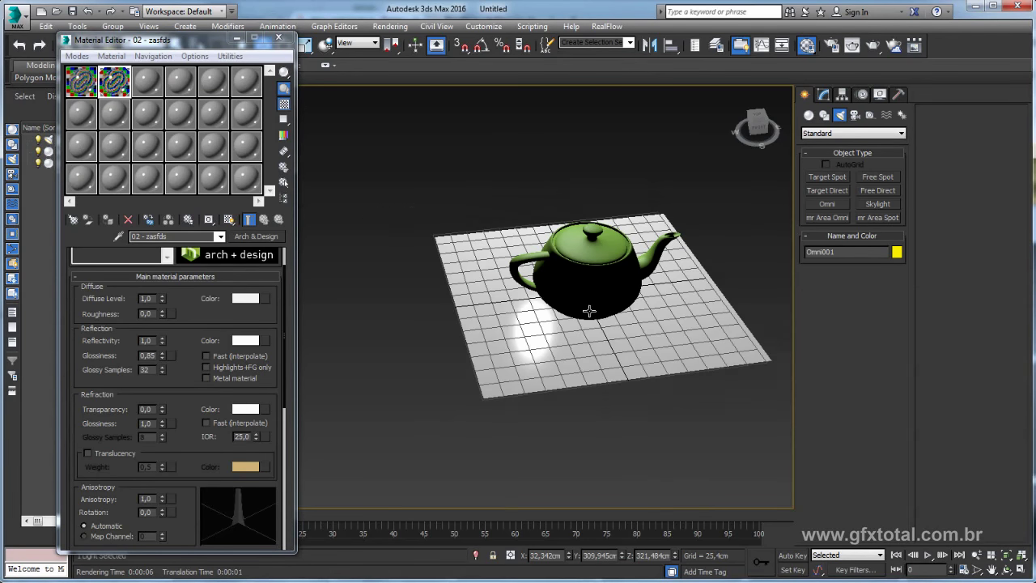
scroll(587, 310, up, 2)
scroll(583, 312, up, 2)
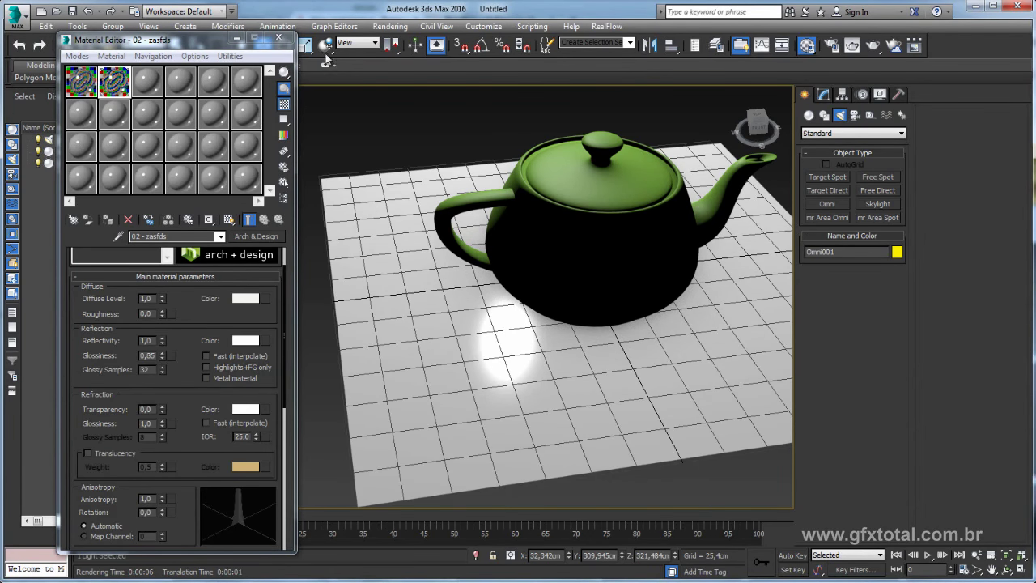
mouse_move(427, 251)
middle_down()
mouse_move(433, 287)
mouse_move(398, 292)
mouse_move(365, 226)
middle_up()
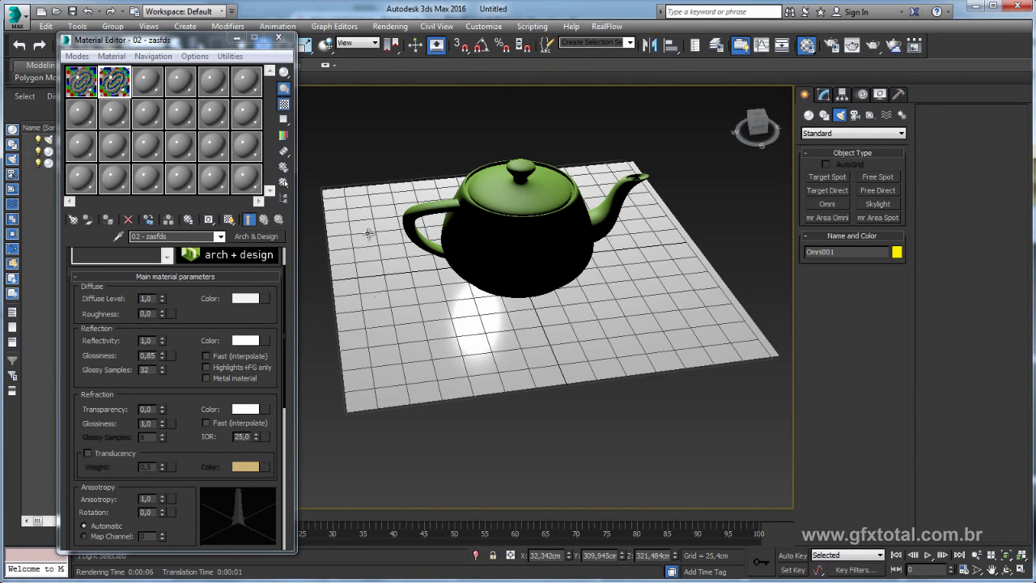
middle_drag(401, 357, 387, 351)
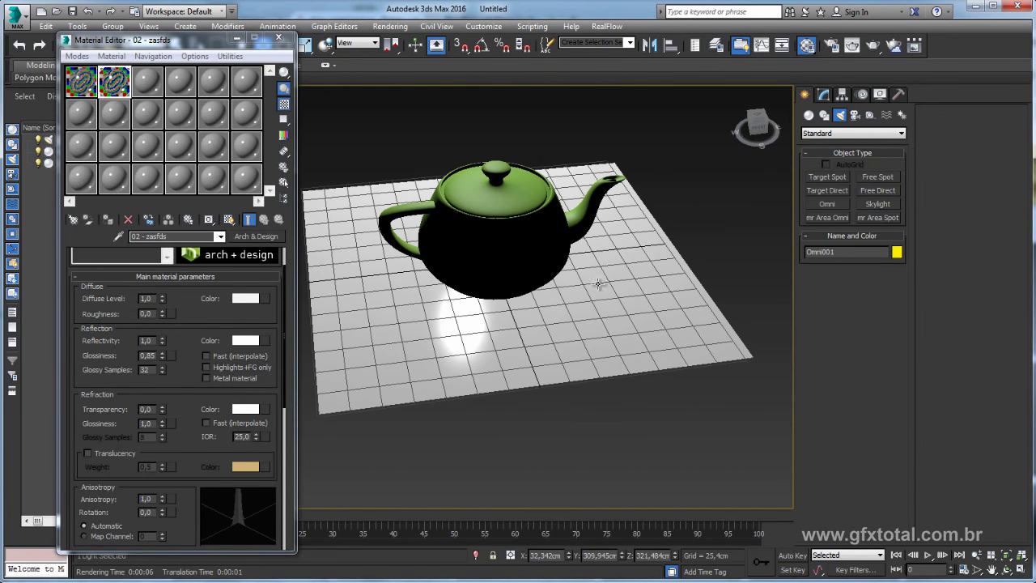
drag(198, 456, 196, 161)
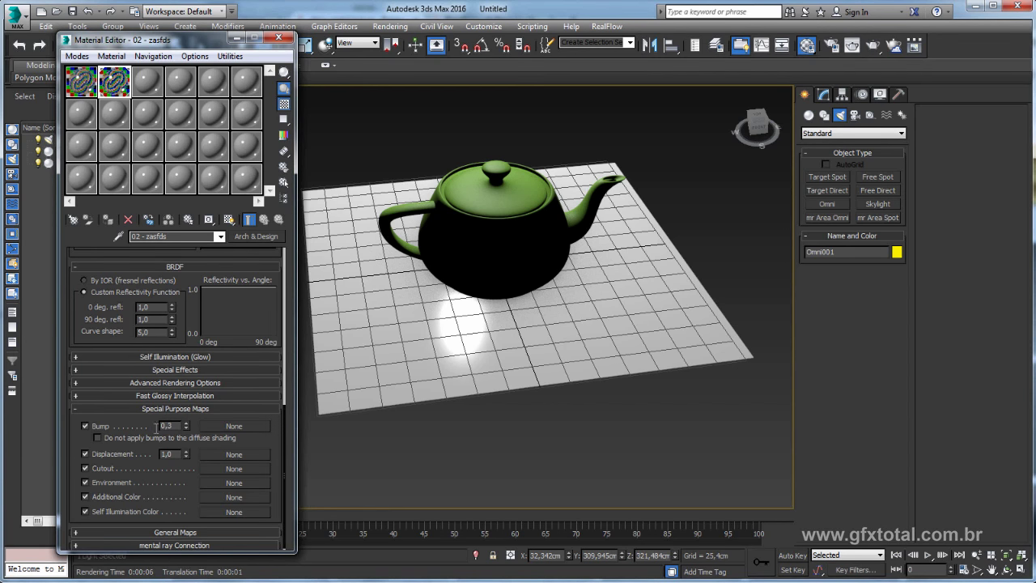
Load metal rustico as a Bitmap in the Bump slot and render the teapot
click(234, 427)
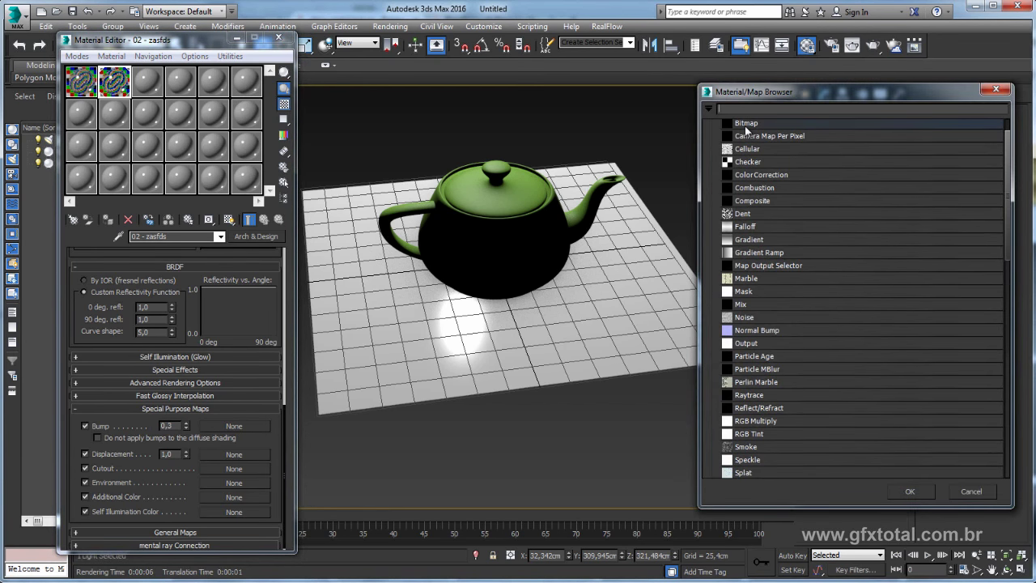
double_click(745, 125)
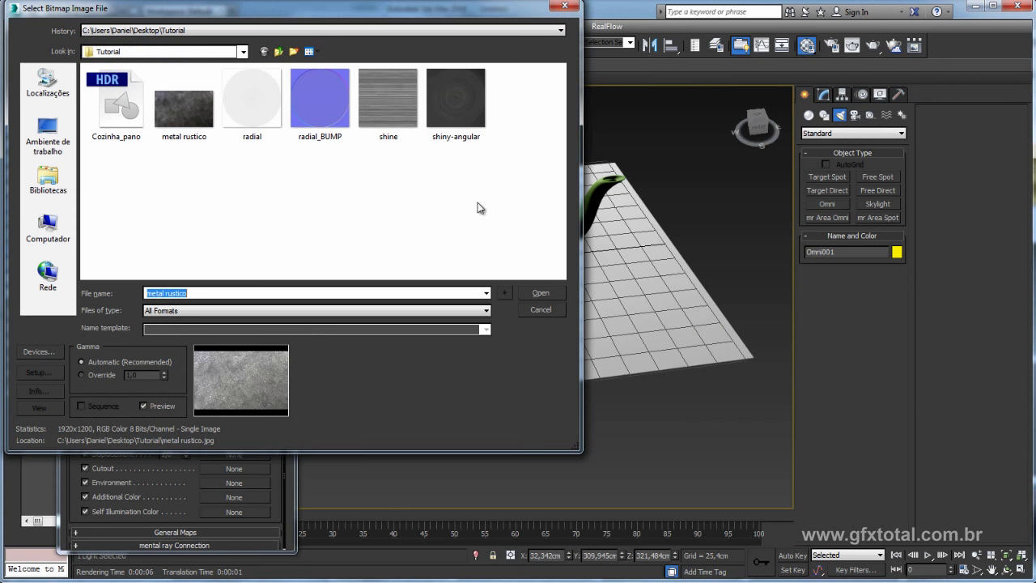
click(191, 119)
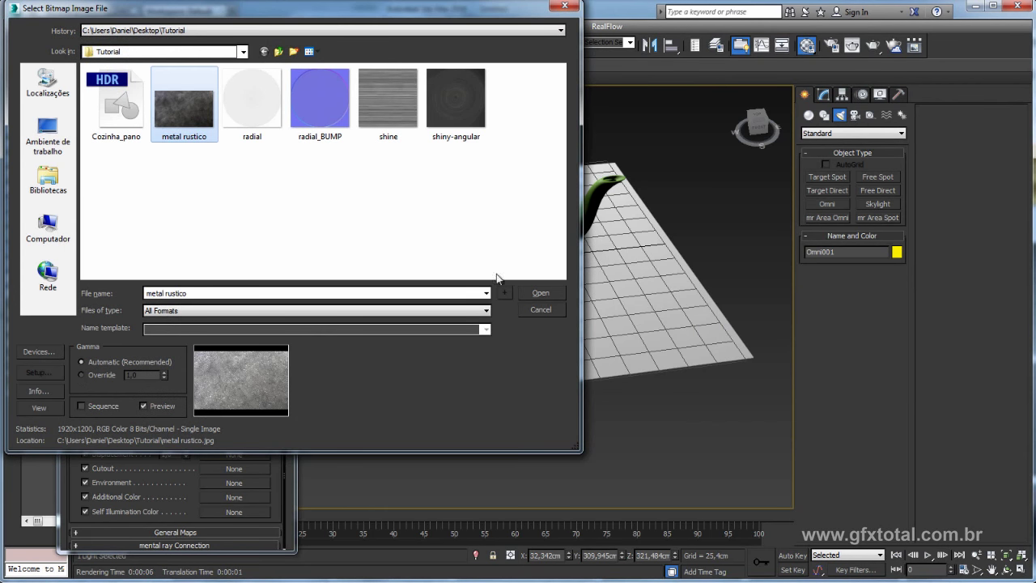
click(539, 293)
middle_drag(589, 358, 620, 296)
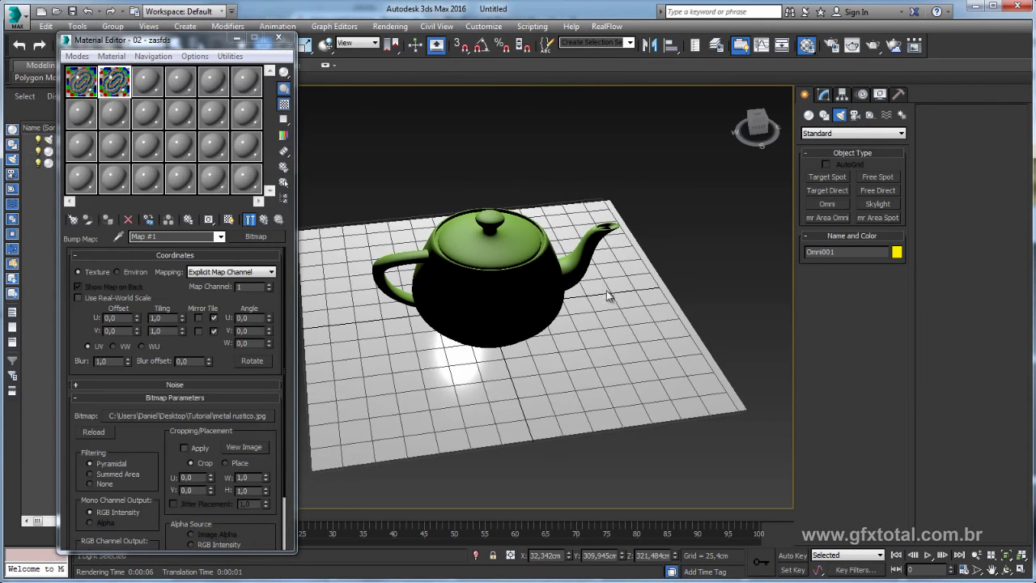
click(874, 46)
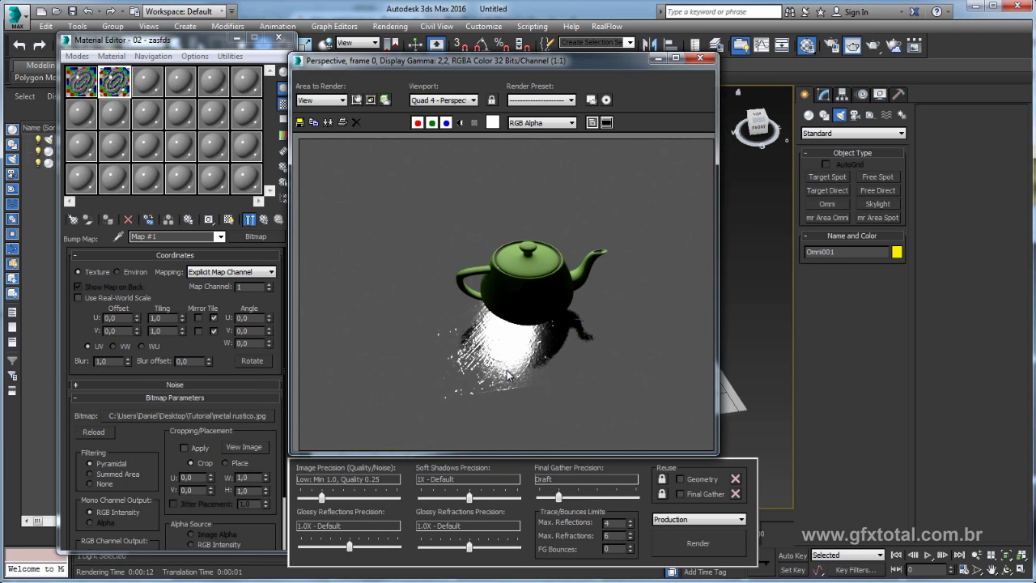
Return to the parent material and set reflection glossiness to 0,5
click(702, 60)
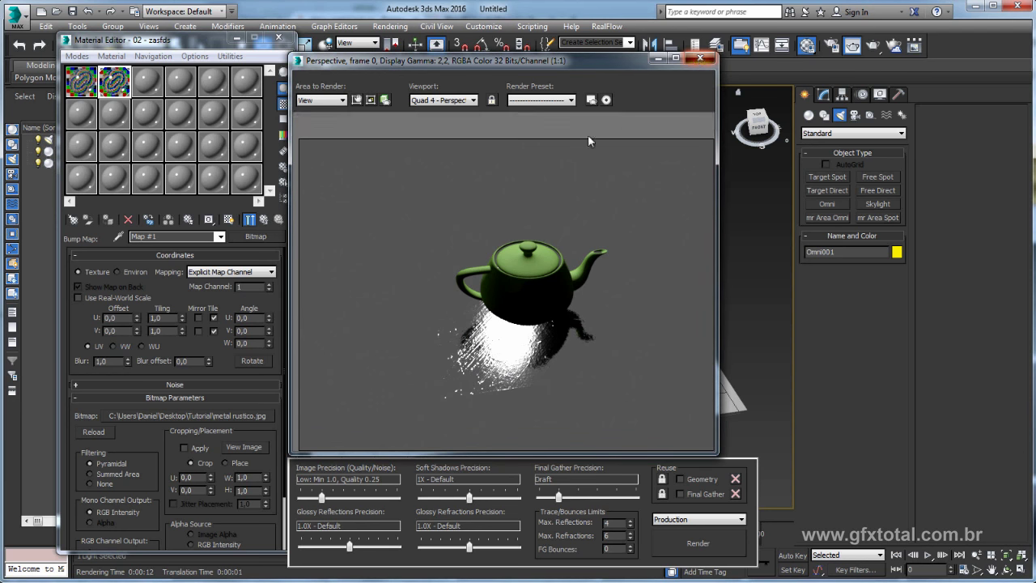
click(261, 221)
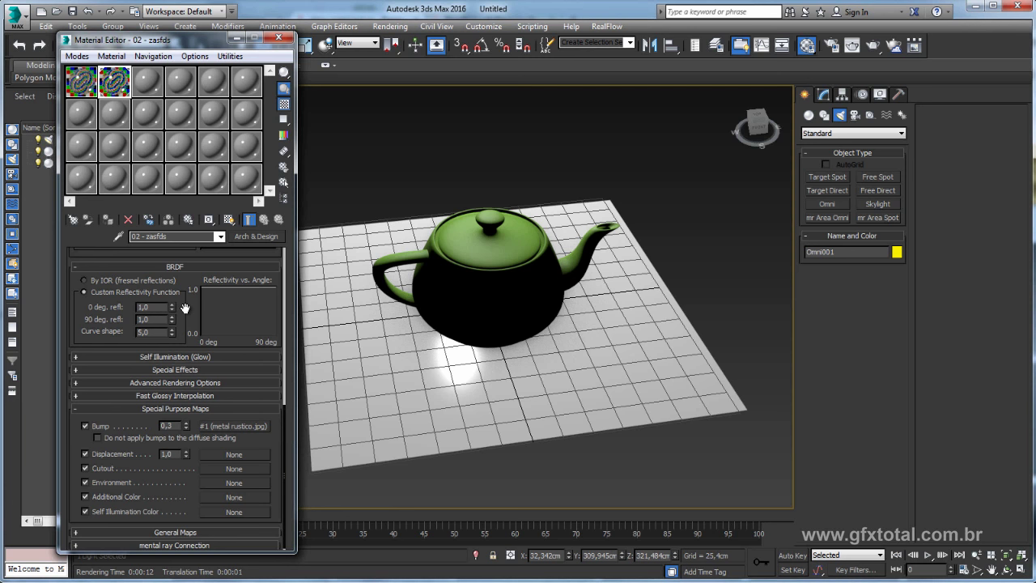
scroll(185, 308, up, 1)
scroll(182, 324, up, 3)
scroll(179, 348, up, 2)
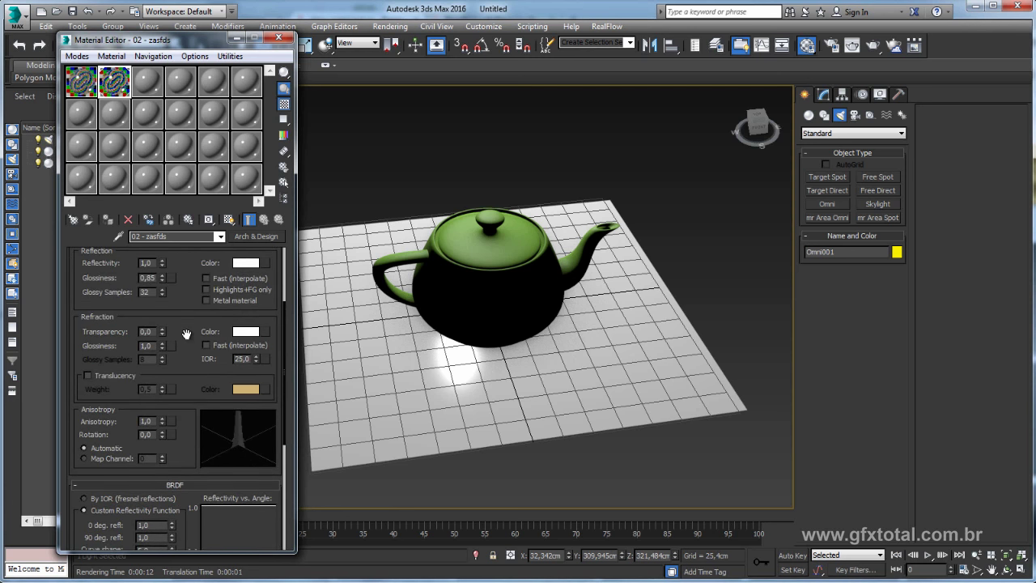
drag(187, 335, 186, 438)
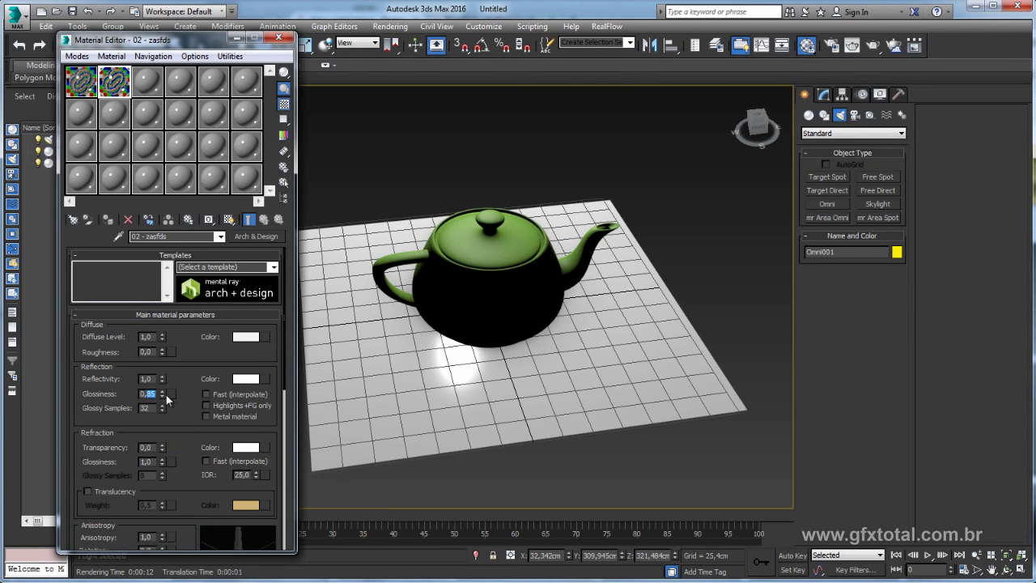
text(0,35)
key(Return)
text(0,5)
key(Return)
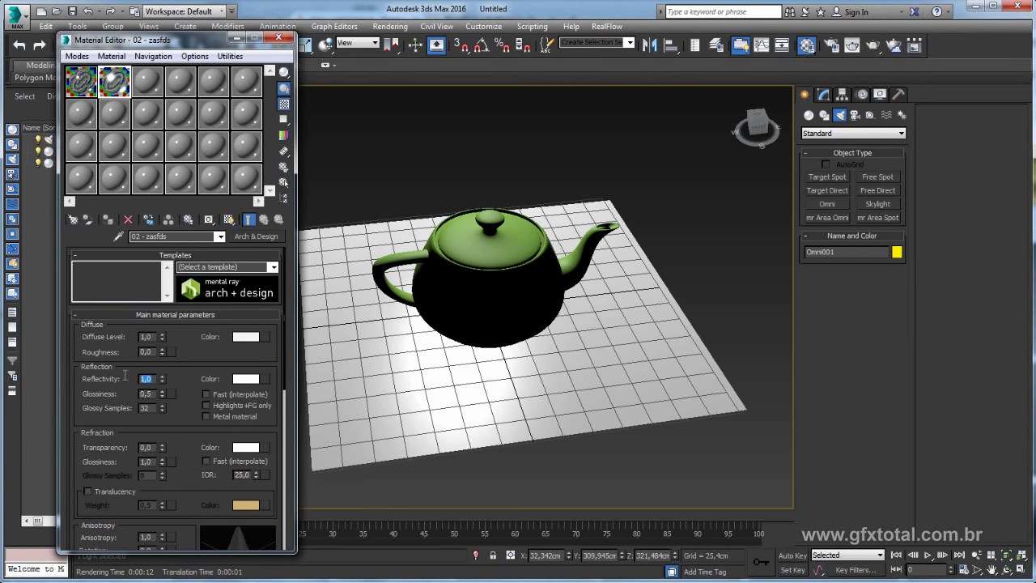
Set reflectivity to 0,5 and render the teapot again
double_click(151, 378)
text(0,5)
key(Return)
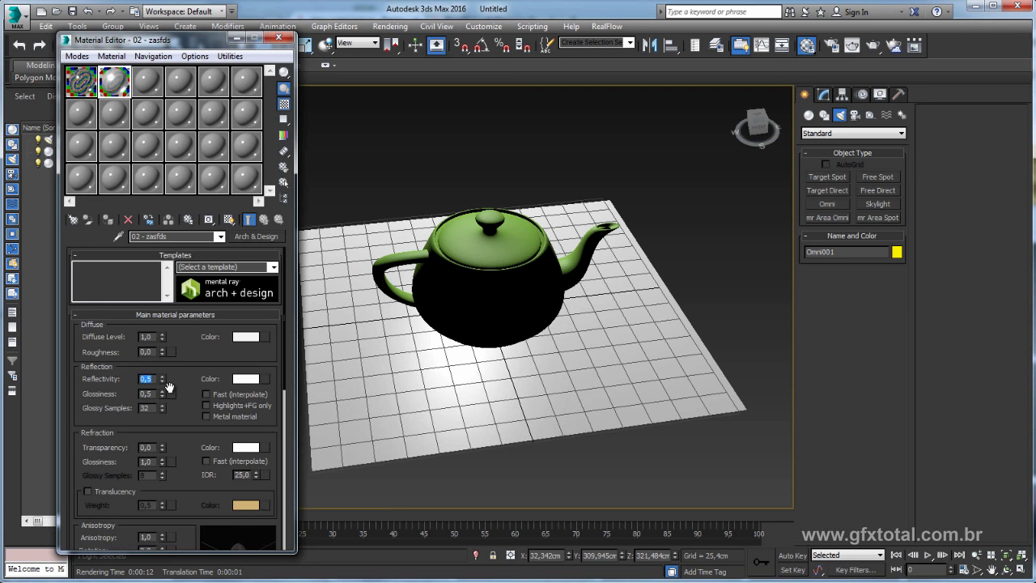
click(871, 49)
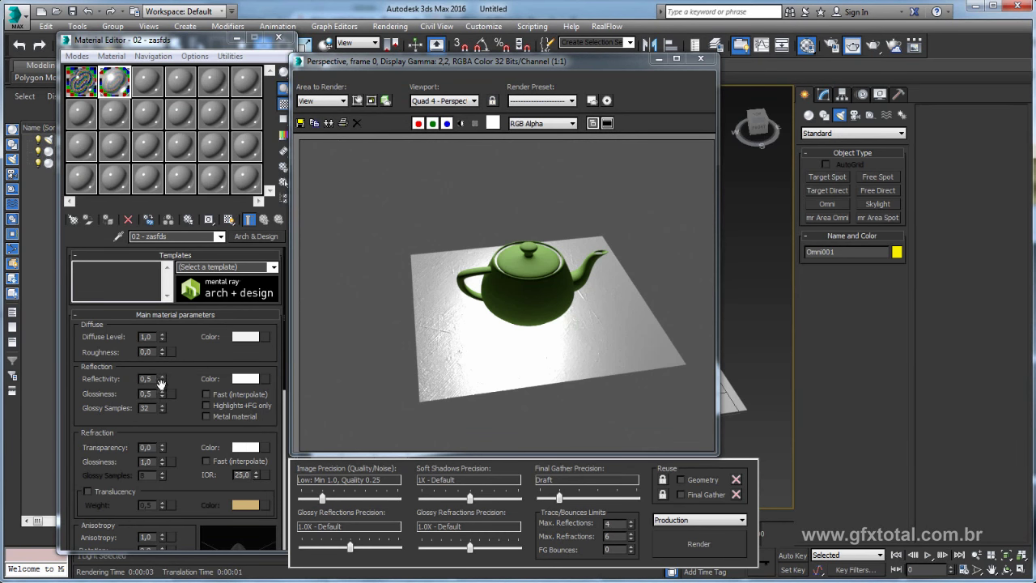
Open an enlarged sample preview, darken the diffuse colour to dark grey, and re-render
double_click(117, 85)
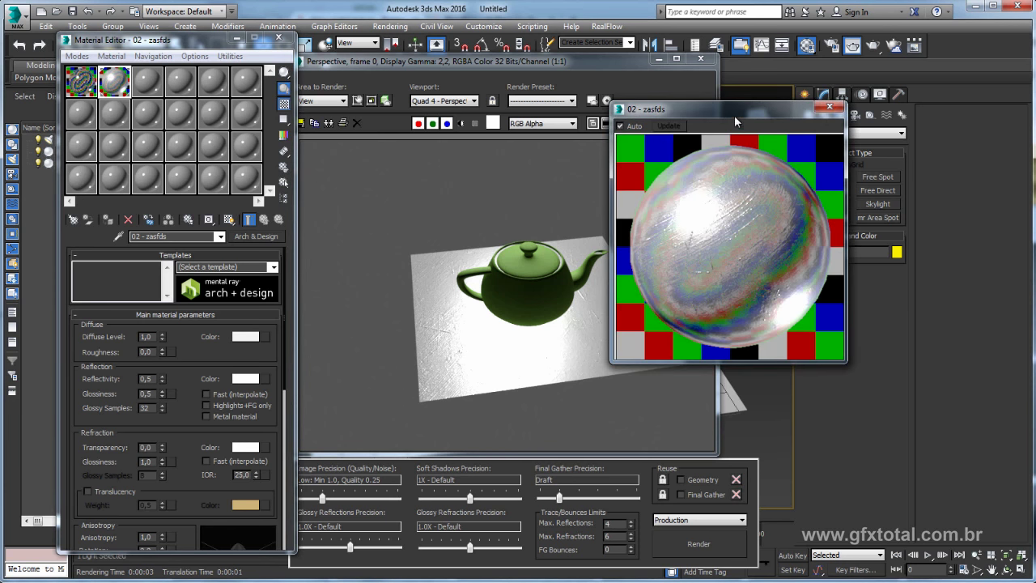
drag(733, 112, 586, 79)
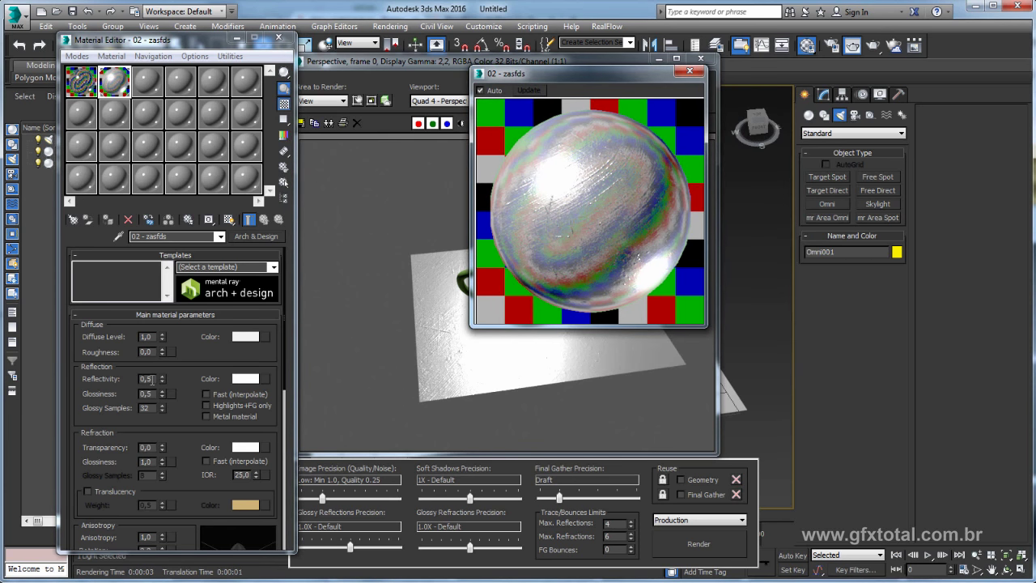
click(251, 336)
drag(382, 162, 382, 93)
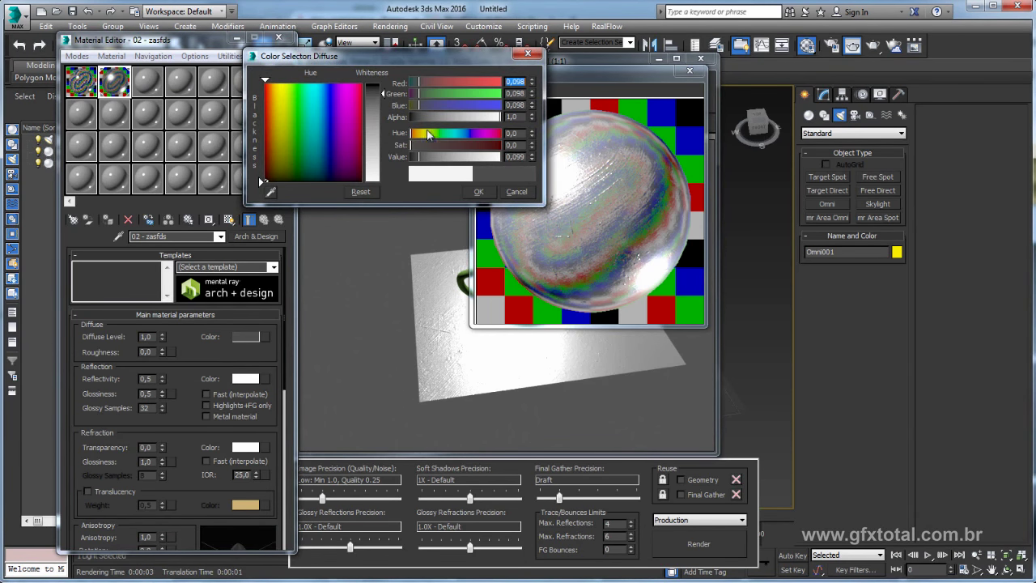
click(479, 192)
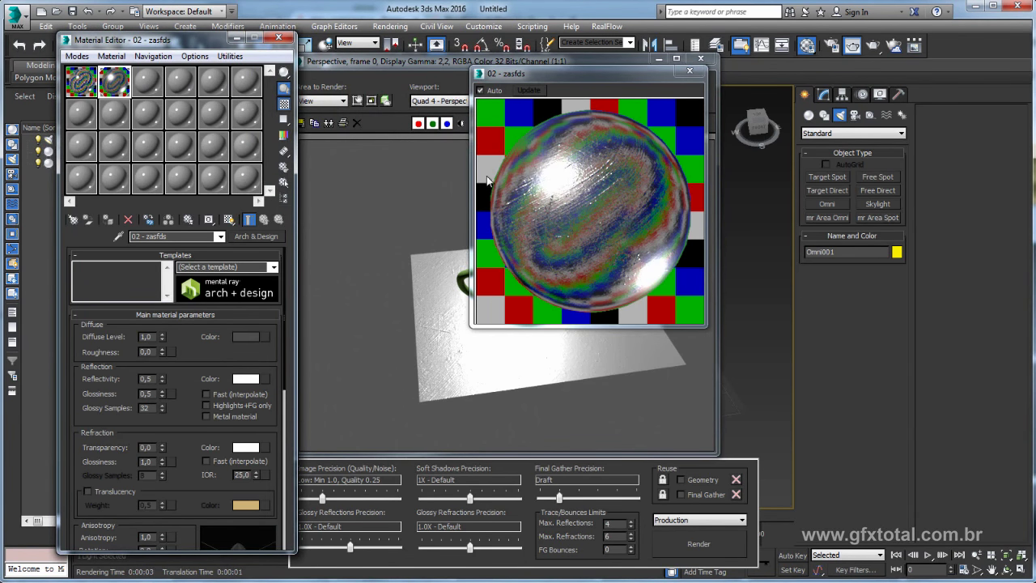
click(684, 554)
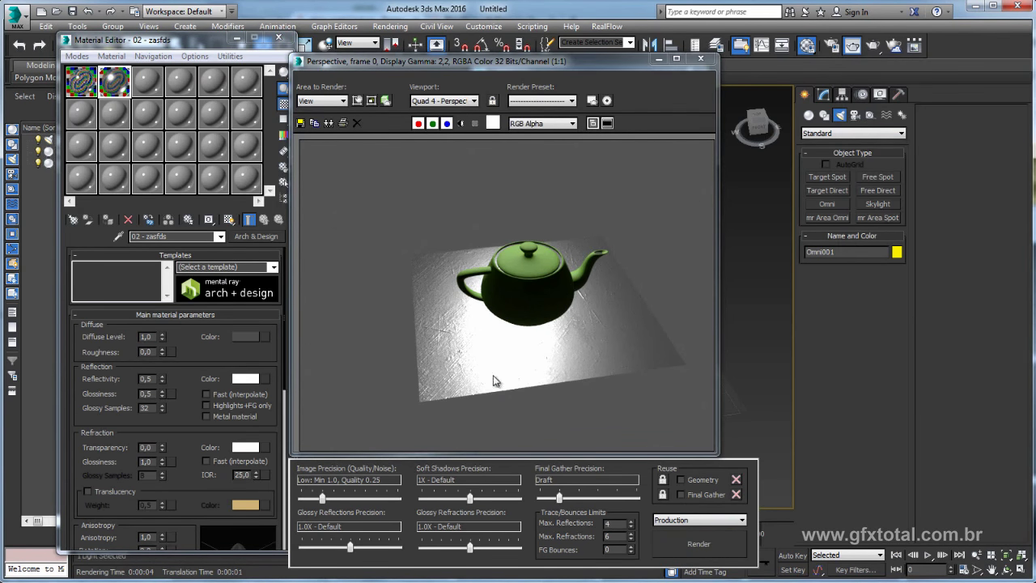
Turn on the material's metal option and re-render the teapot
drag(187, 421, 181, 383)
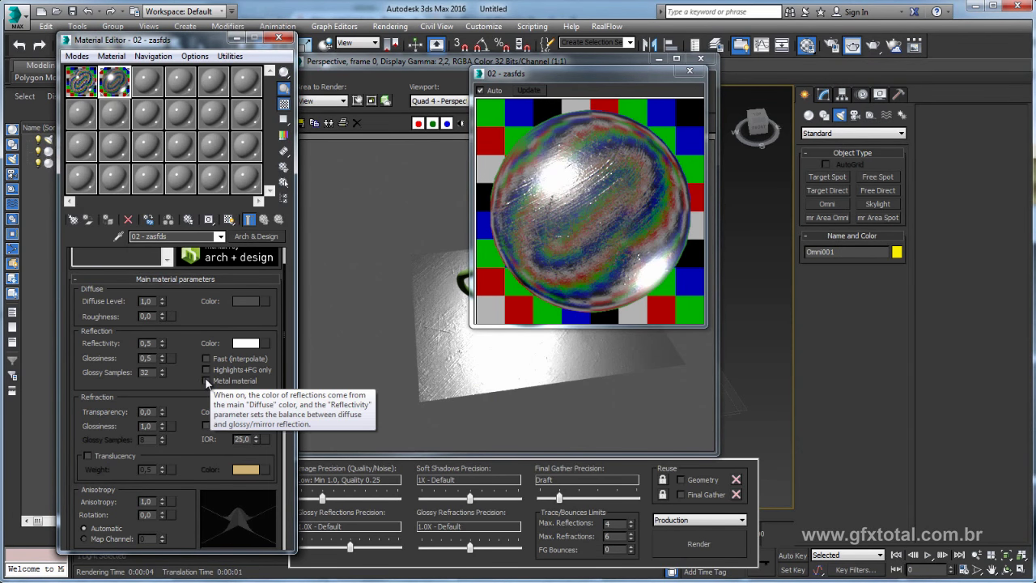
click(206, 380)
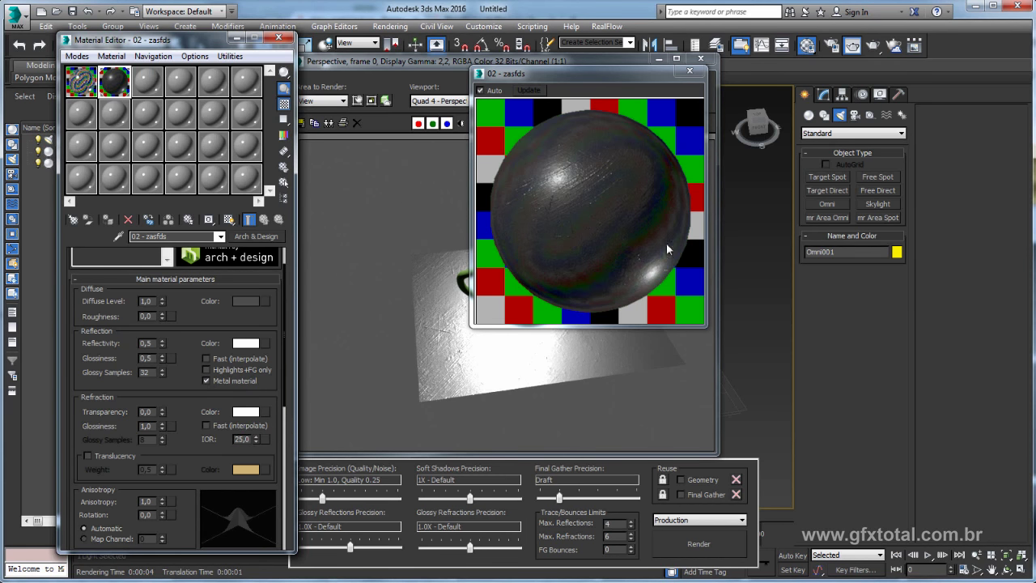
click(698, 544)
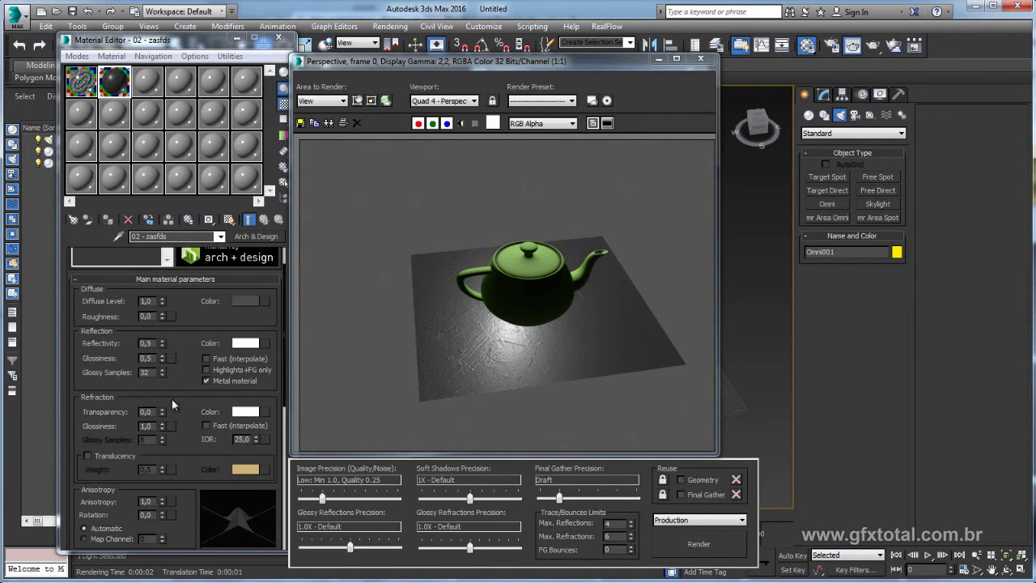
Close the enlarged preview and render window, then recentre the teapot in the viewport
drag(172, 399, 174, 458)
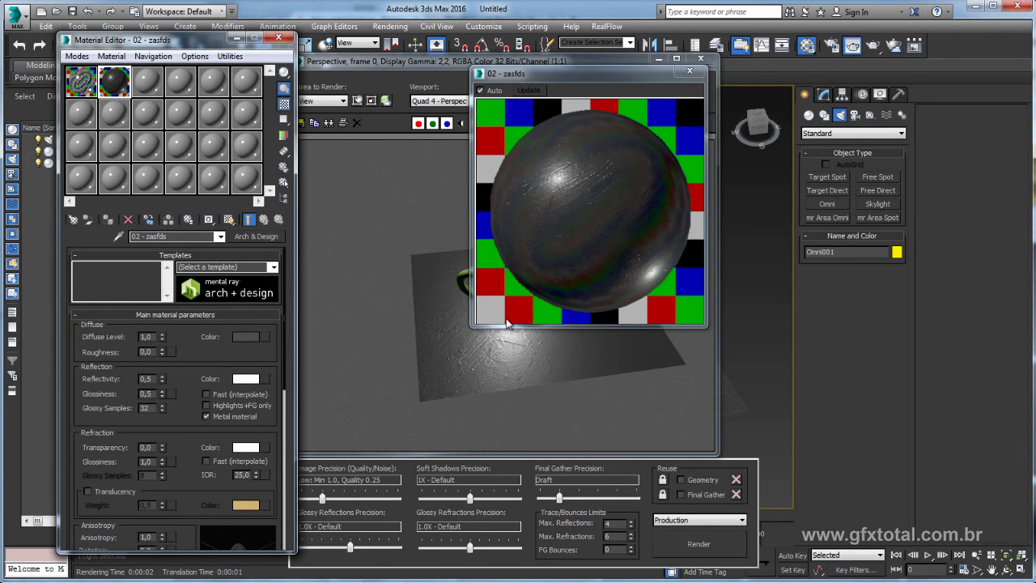
click(690, 73)
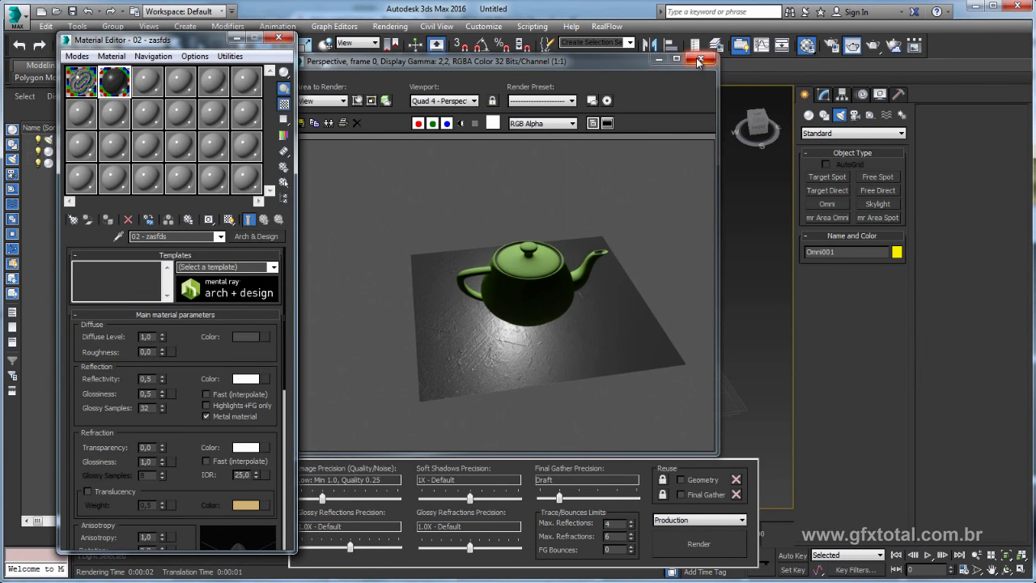
click(701, 59)
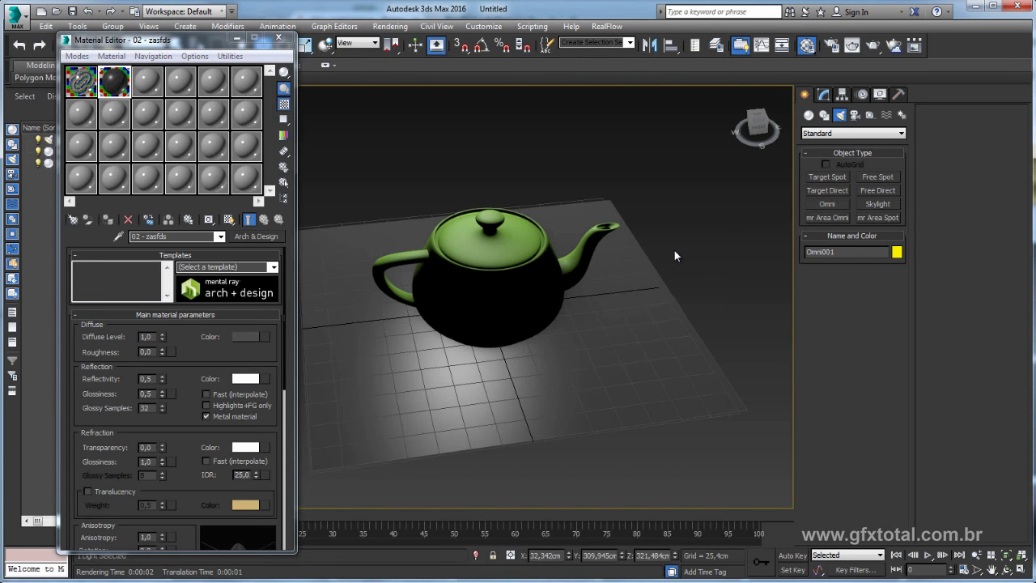
middle_drag(468, 357, 515, 367)
scroll(515, 367, down, 2)
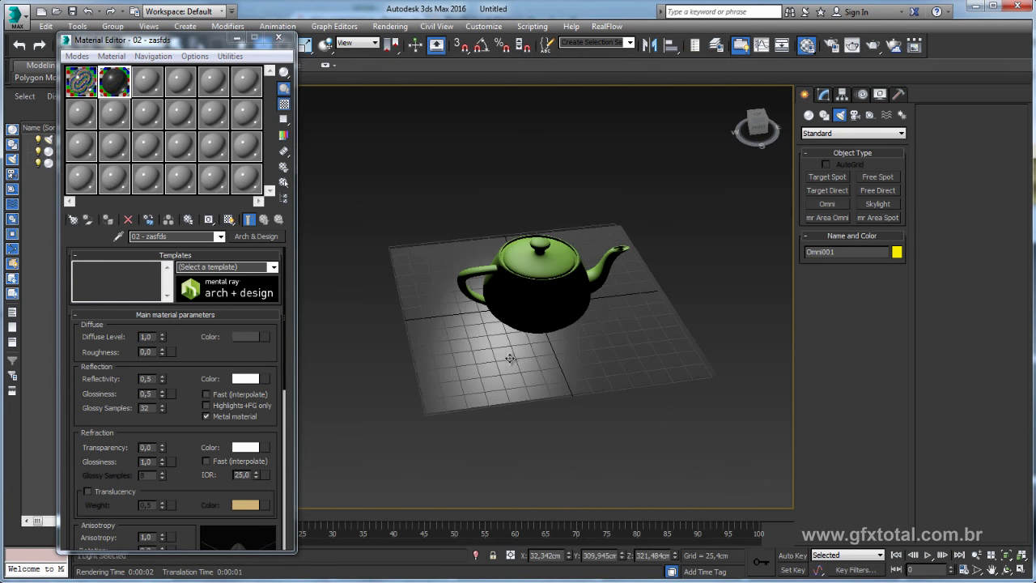
Apply the 03 - Default material to the floor plane
click(535, 362)
click(148, 81)
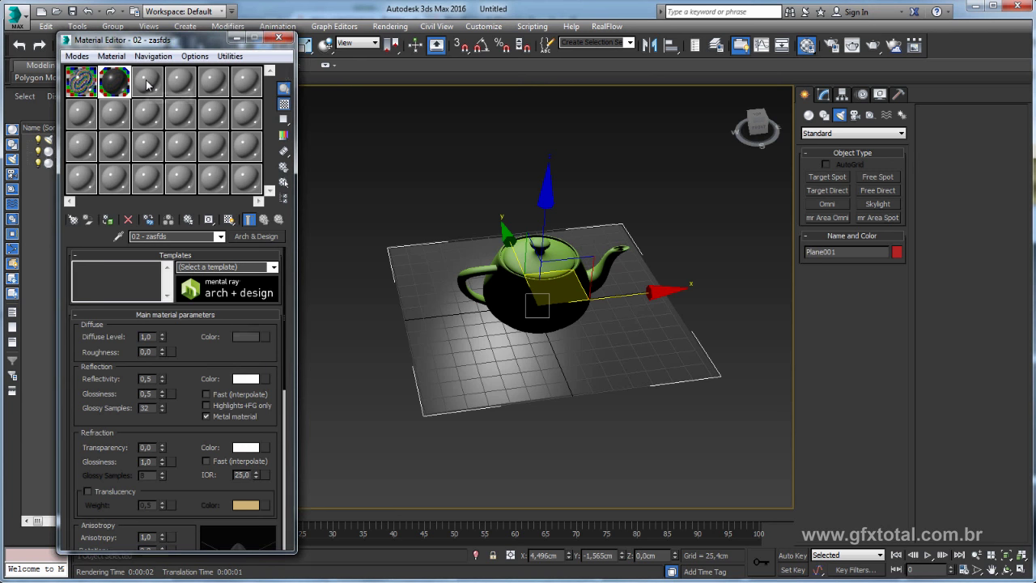
drag(147, 81, 518, 388)
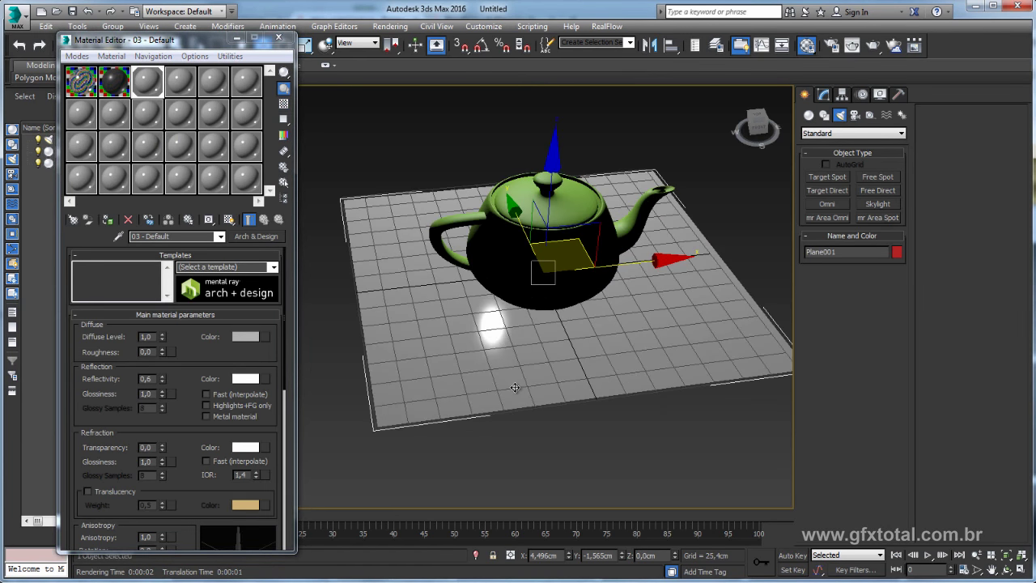
scroll(761, 277, up, 2)
scroll(761, 276, up, 1)
middle_drag(761, 277, 539, 323)
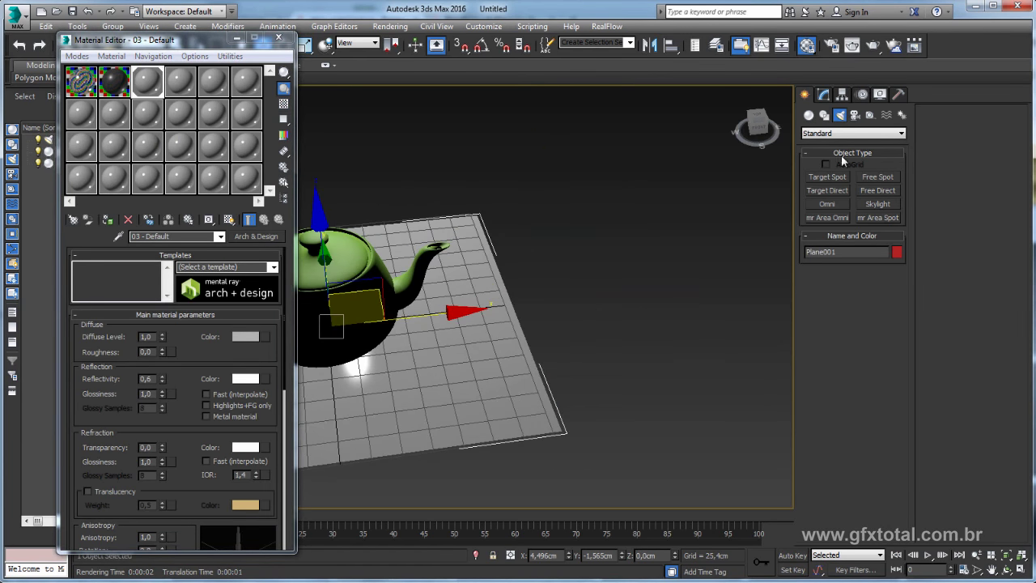
Place an omni light on the plane, then delete it
click(839, 208)
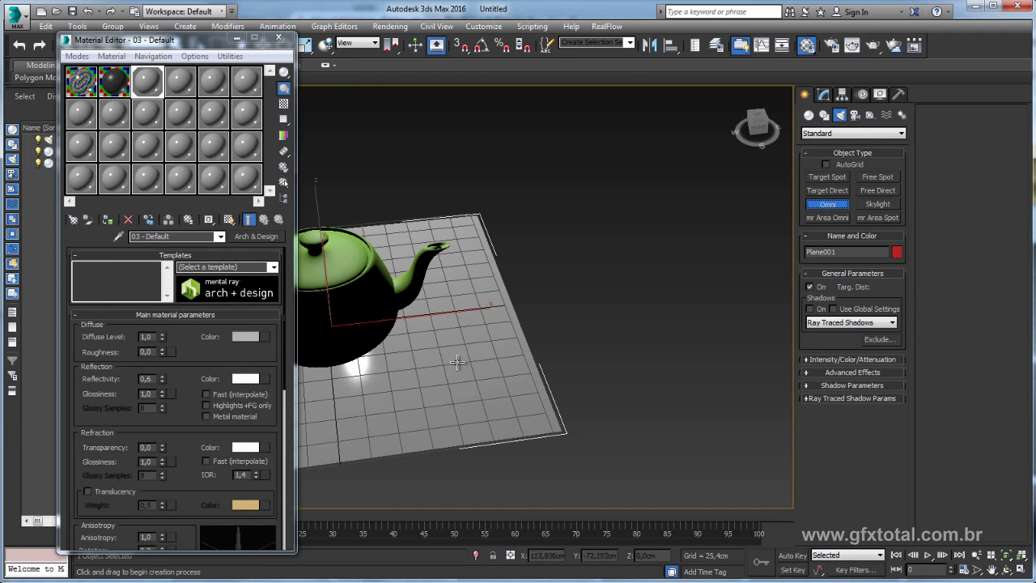
drag(485, 362, 502, 382)
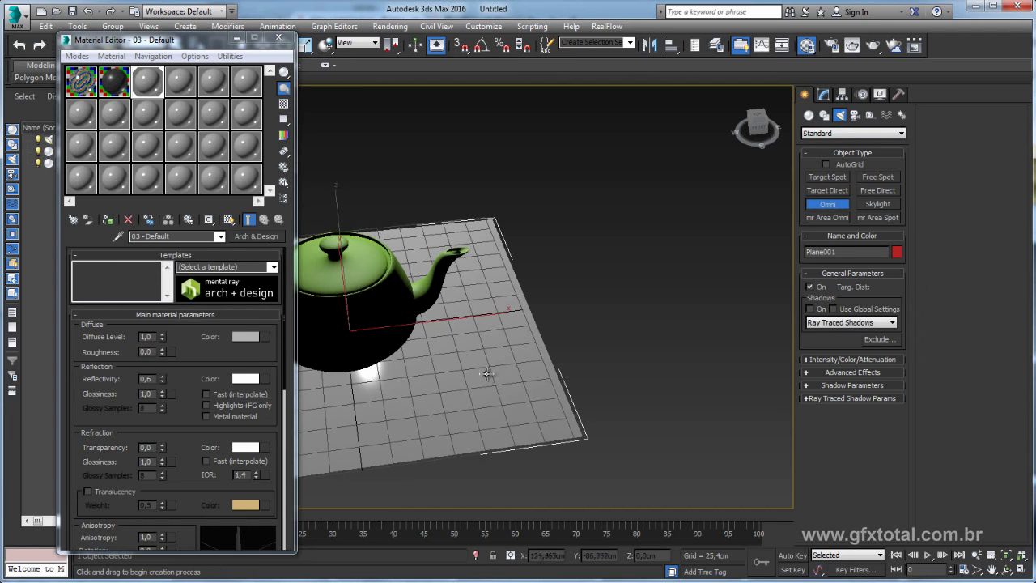
right_click(603, 311)
key(Delete)
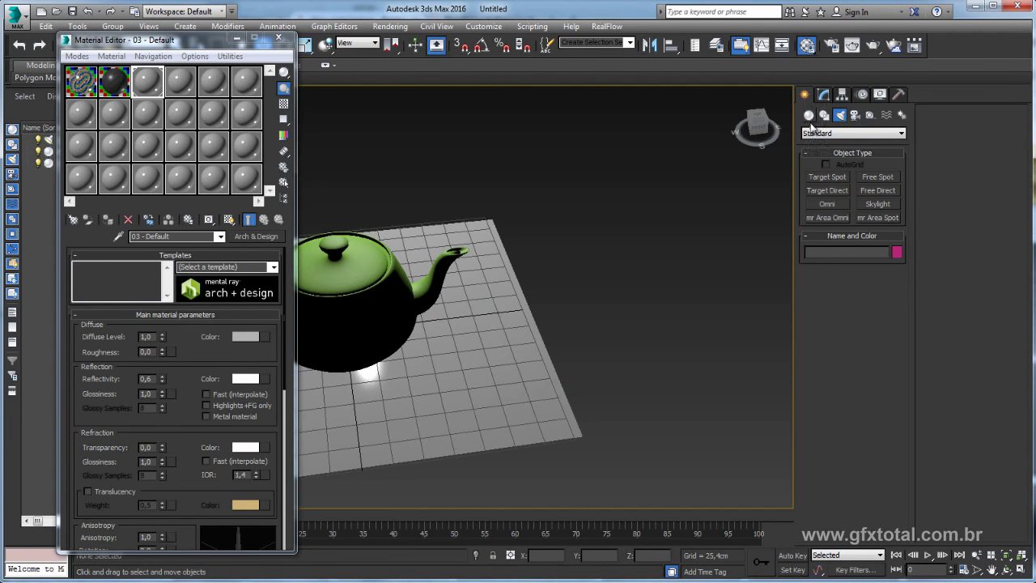
Create a tall standard-primitive cylinder beside the teapot and orbit to view it
click(809, 117)
click(827, 204)
drag(431, 387, 464, 396)
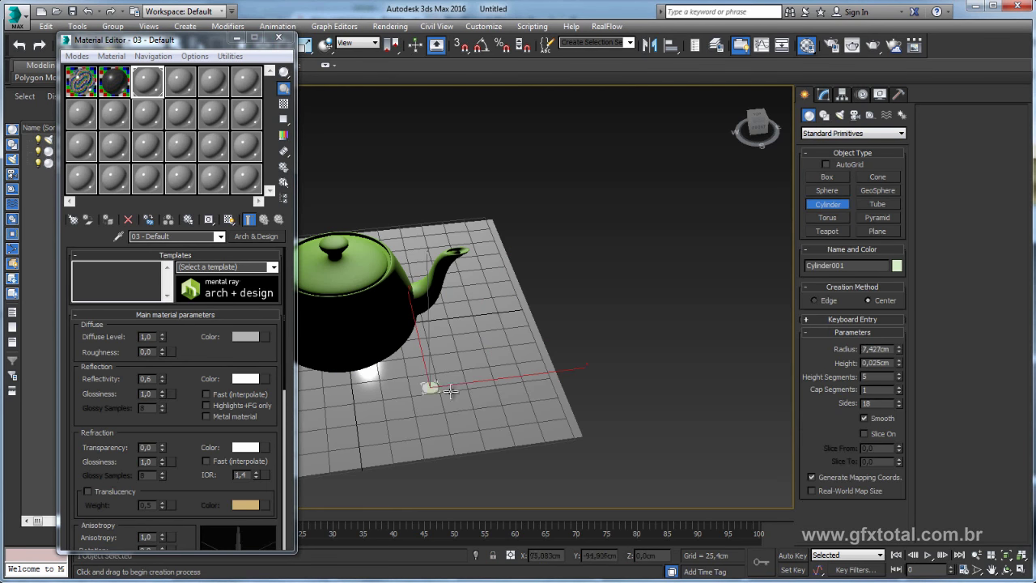
click(466, 340)
right_click(466, 340)
alt+middle_drag(465, 340, 532, 318)
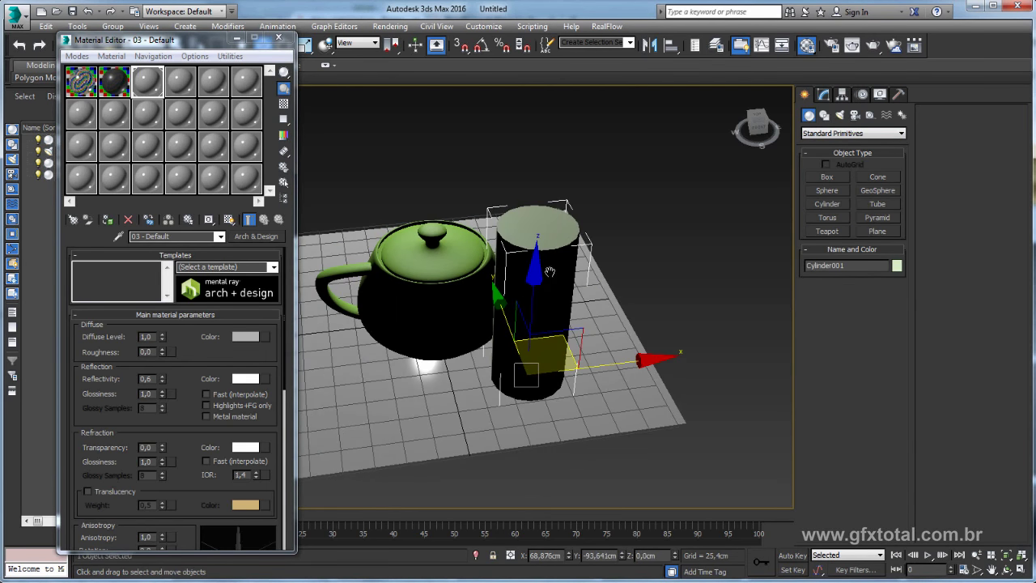
scroll(532, 318, up, 3)
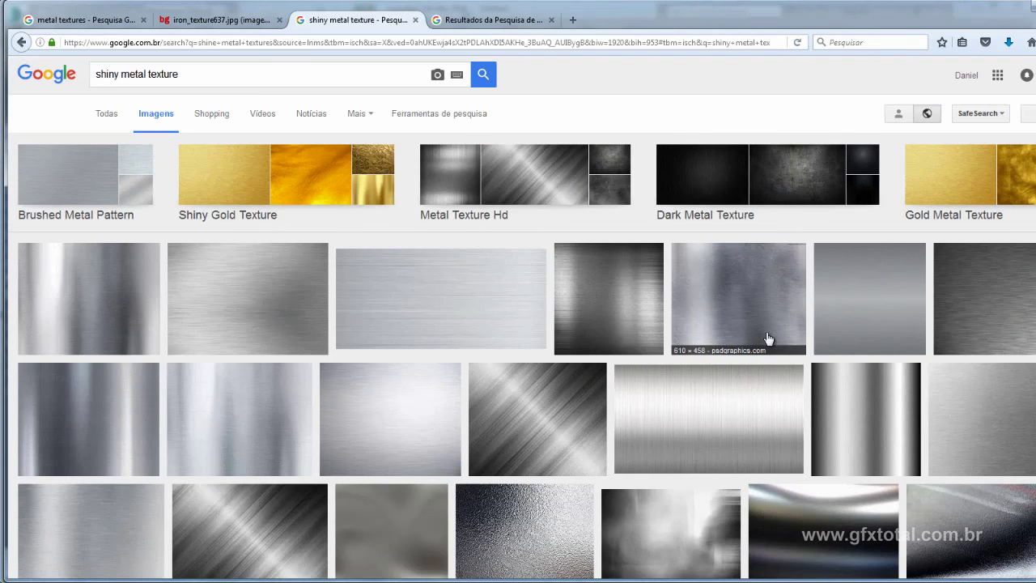
scroll(900, 383, down, 1)
scroll(900, 383, down, 2)
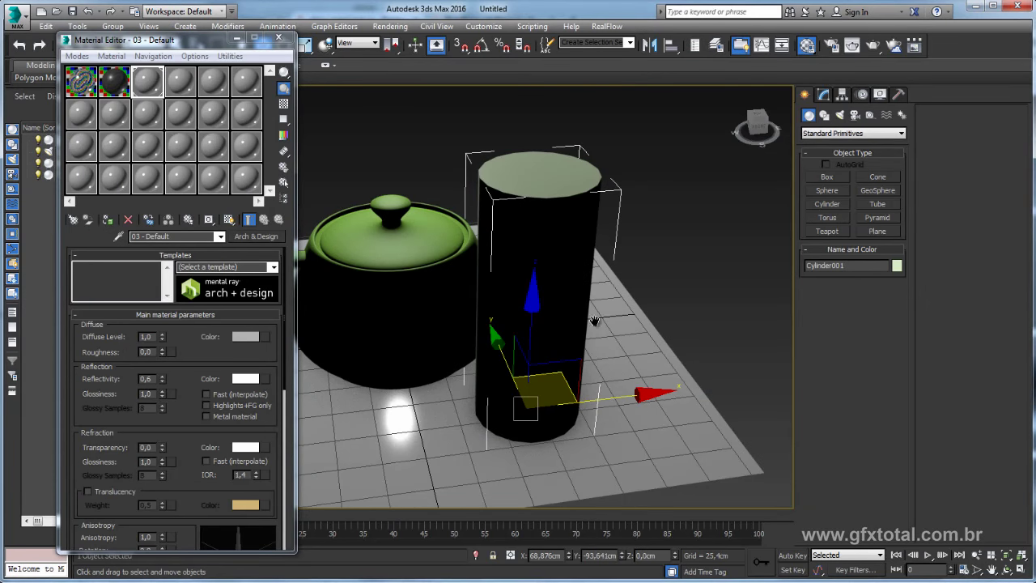
middle_drag(595, 322, 668, 323)
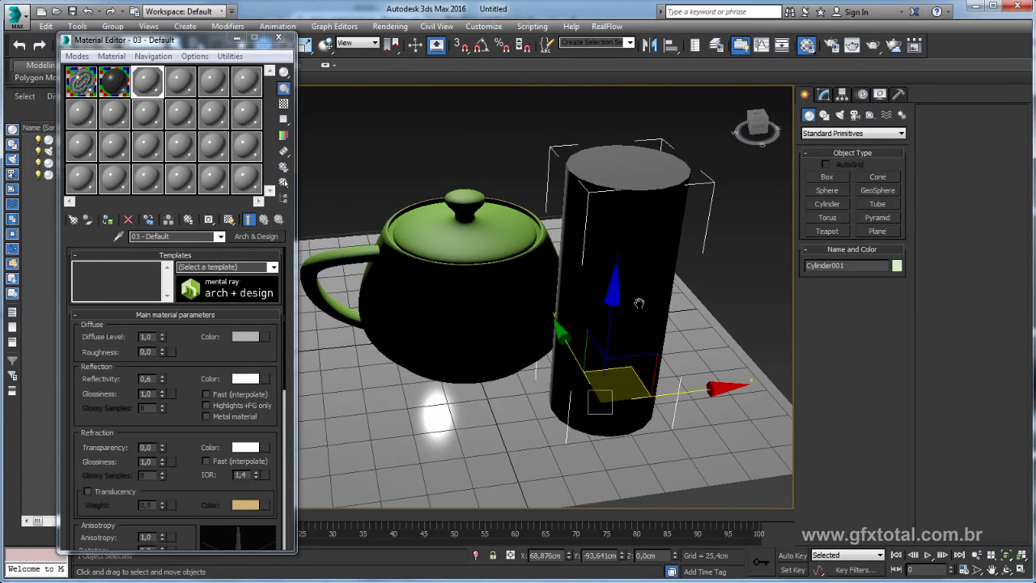
drag(757, 125, 741, 130)
click(851, 46)
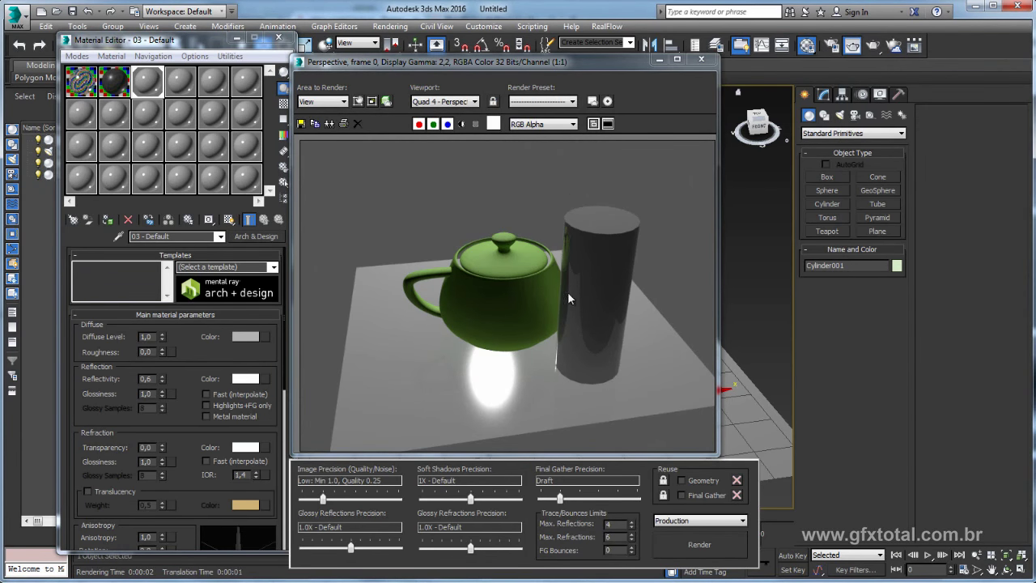
click(701, 61)
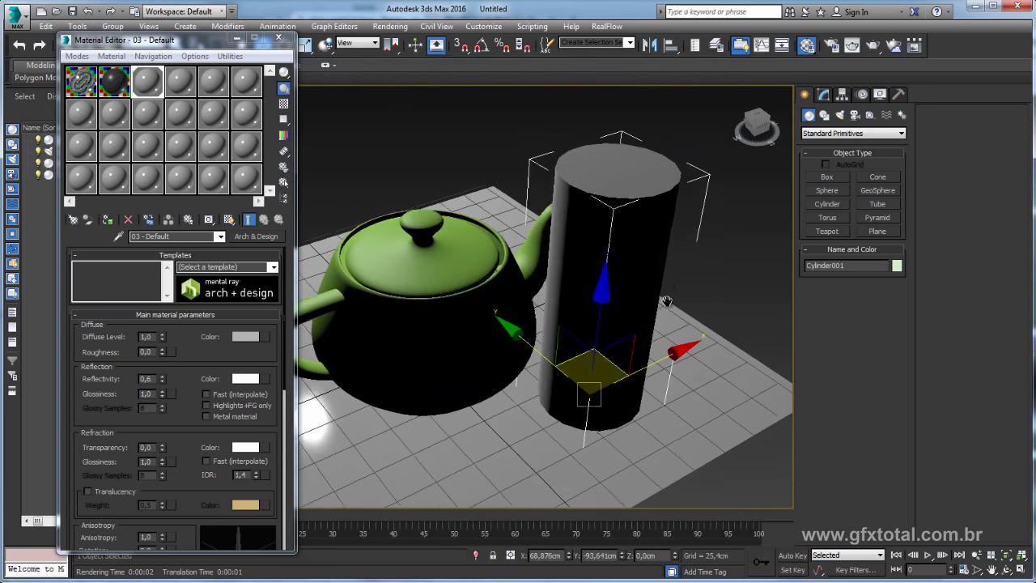
click(852, 47)
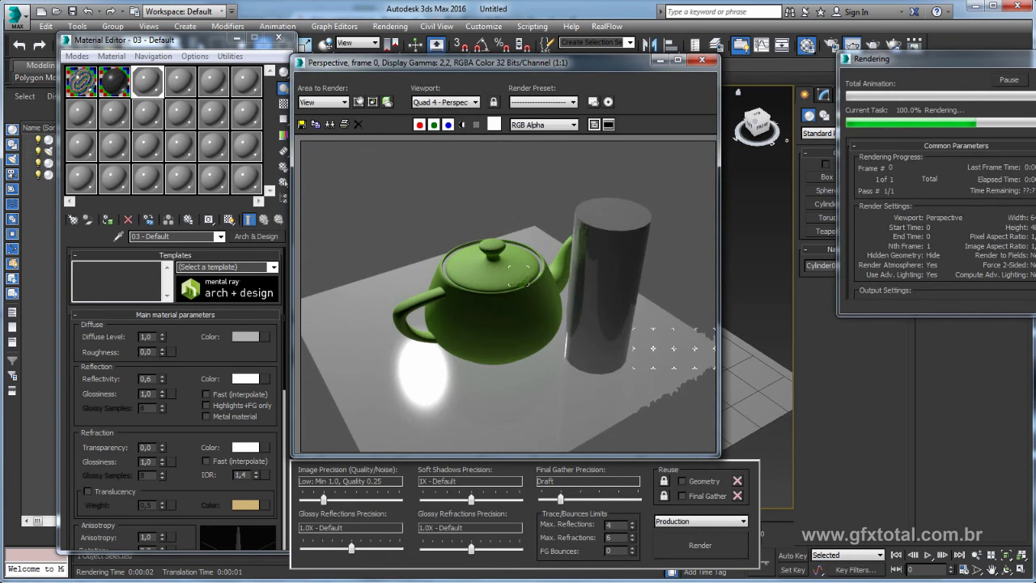
click(701, 61)
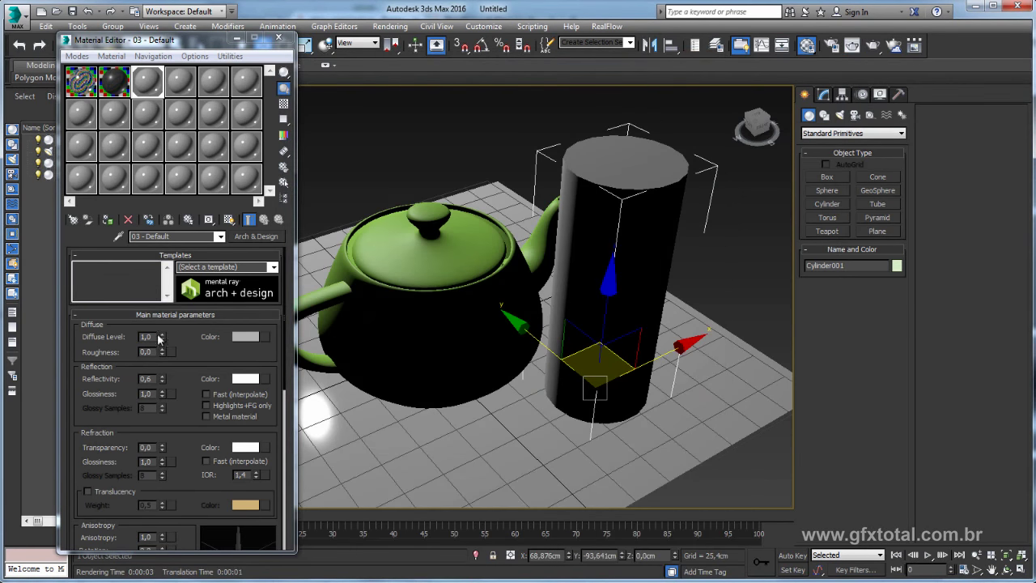
Raise the floor material's reflectivity to 1,0 and make its diffuse color near white
scroll(165, 368, down, 1)
drag(164, 370, 181, 308)
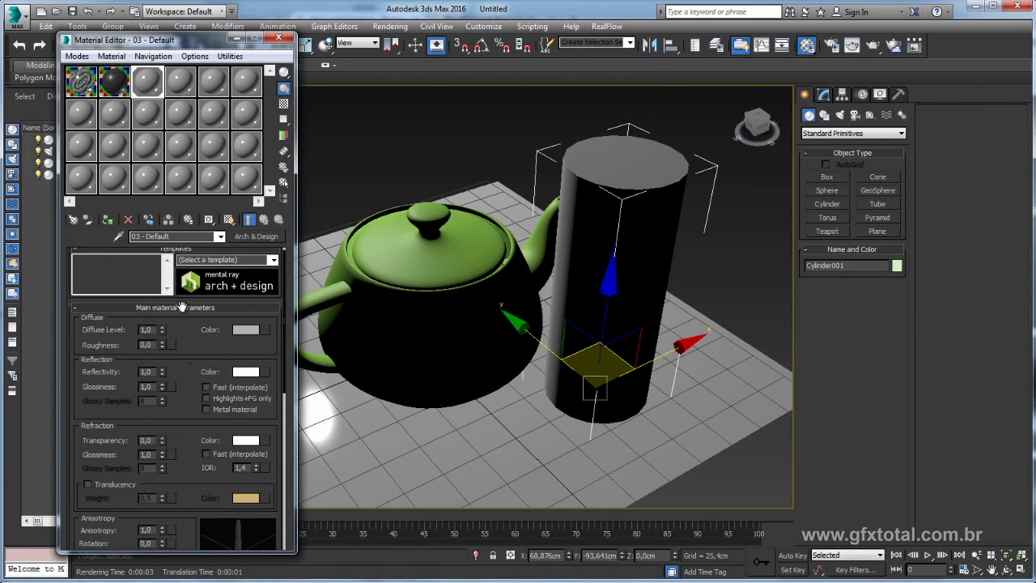
click(251, 329)
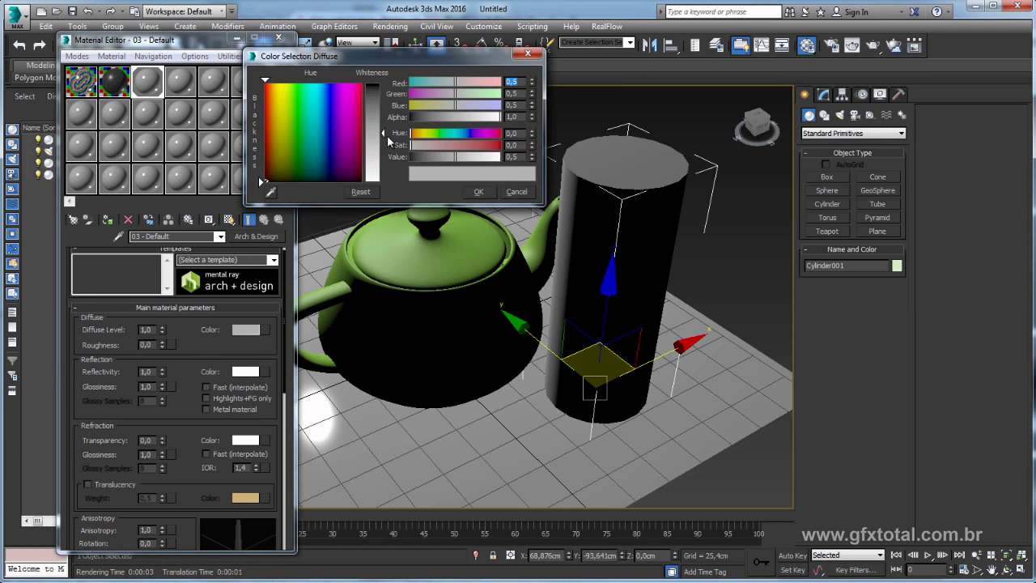
drag(384, 135, 384, 171)
click(477, 193)
Set the BRDF 0 deg reflectivity to 1,0, enable the checker background, and enlarge the 03 - Default preview
scroll(188, 340, down, 3)
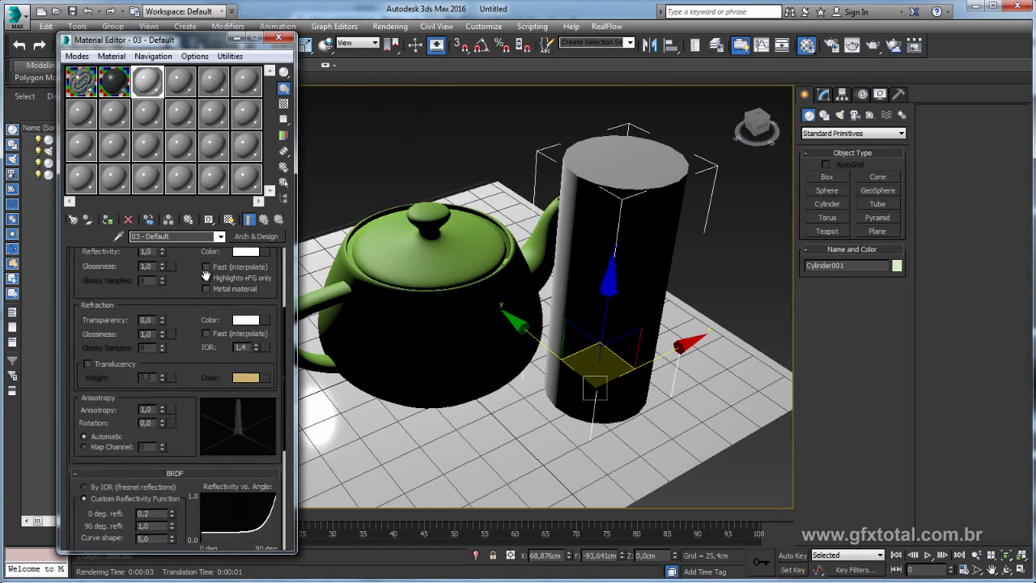
scroll(189, 340, down, 3)
scroll(188, 340, down, 2)
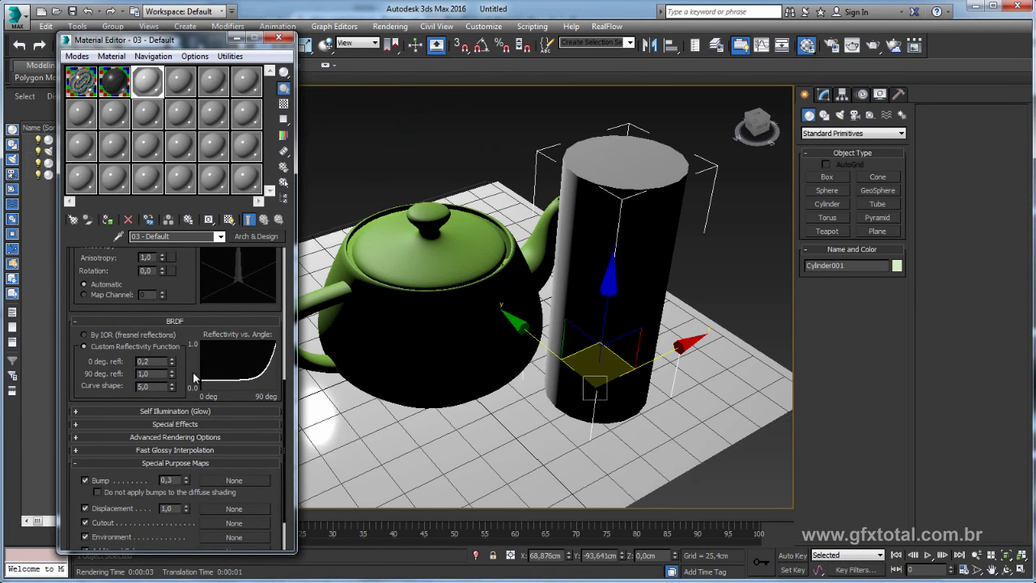
drag(173, 362, 175, 275)
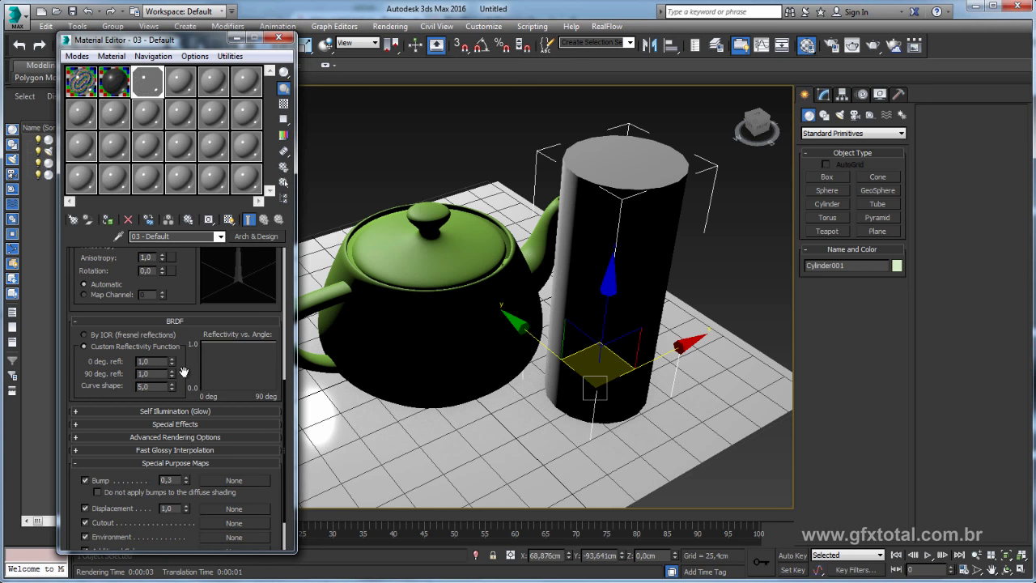
click(283, 104)
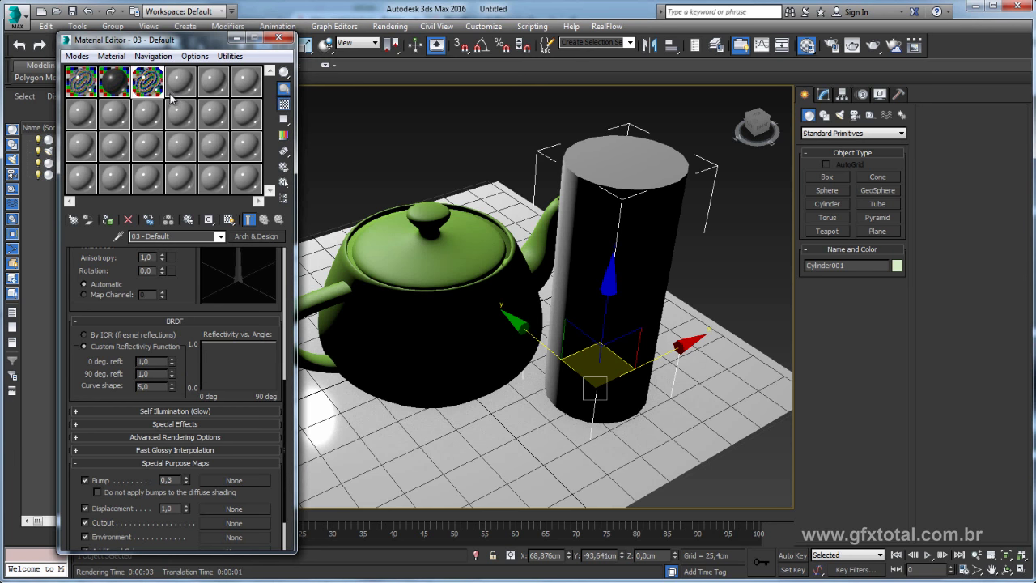
double_click(147, 81)
drag(583, 77, 591, 76)
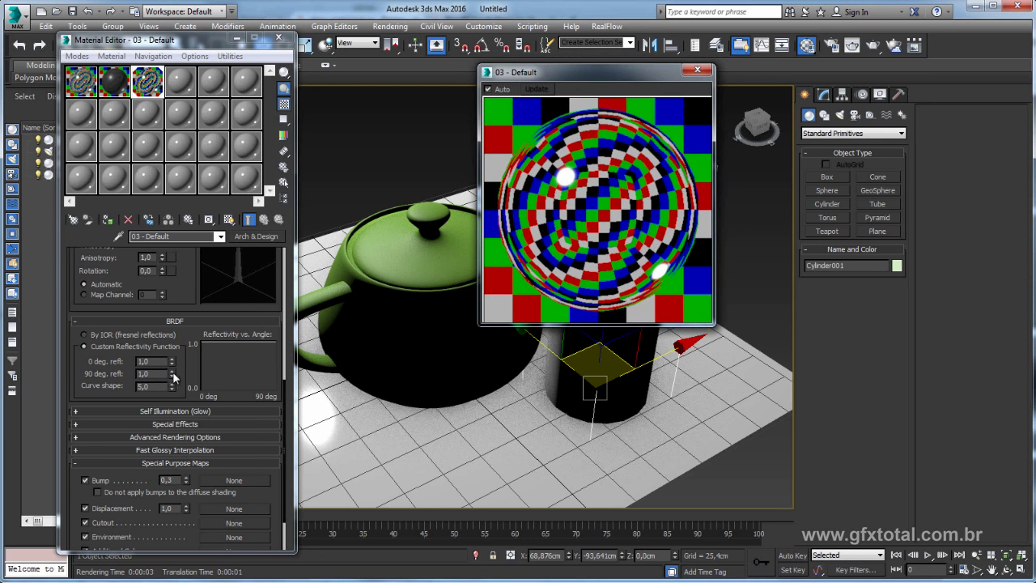
Set the 90 deg reflectivity to 0,79 and render the scene
drag(173, 376, 173, 377)
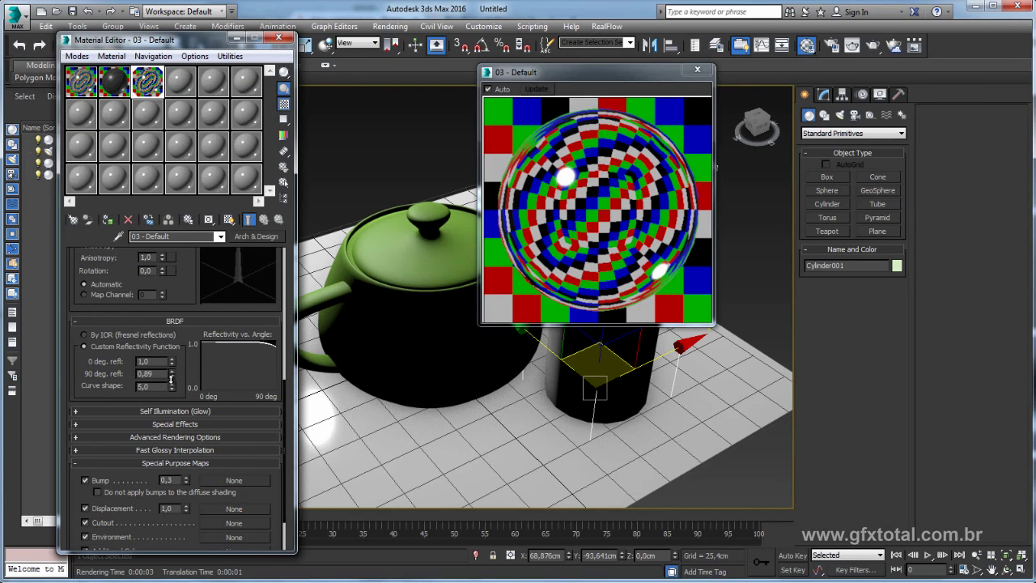
drag(171, 378, 173, 411)
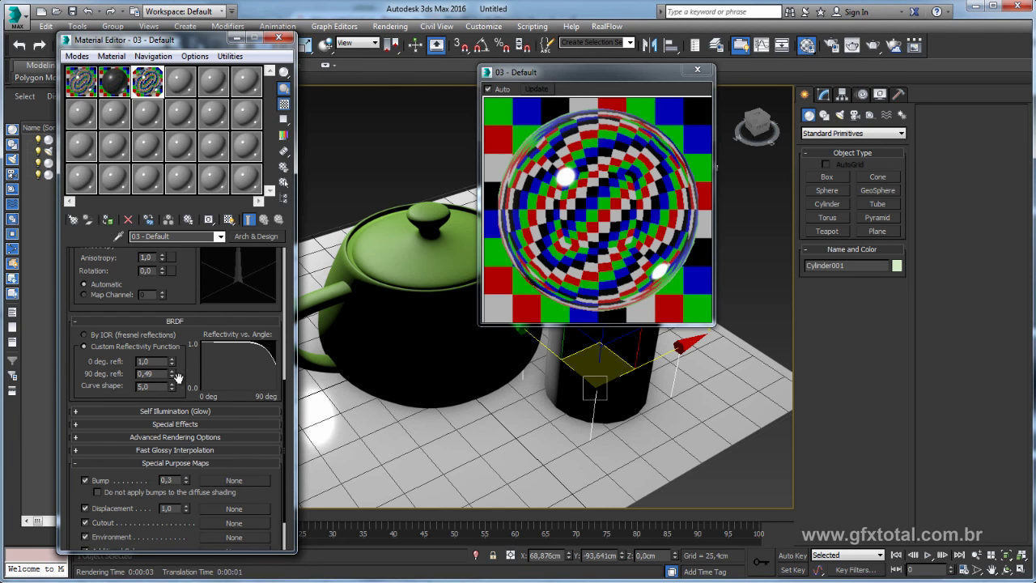
drag(178, 378, 175, 366)
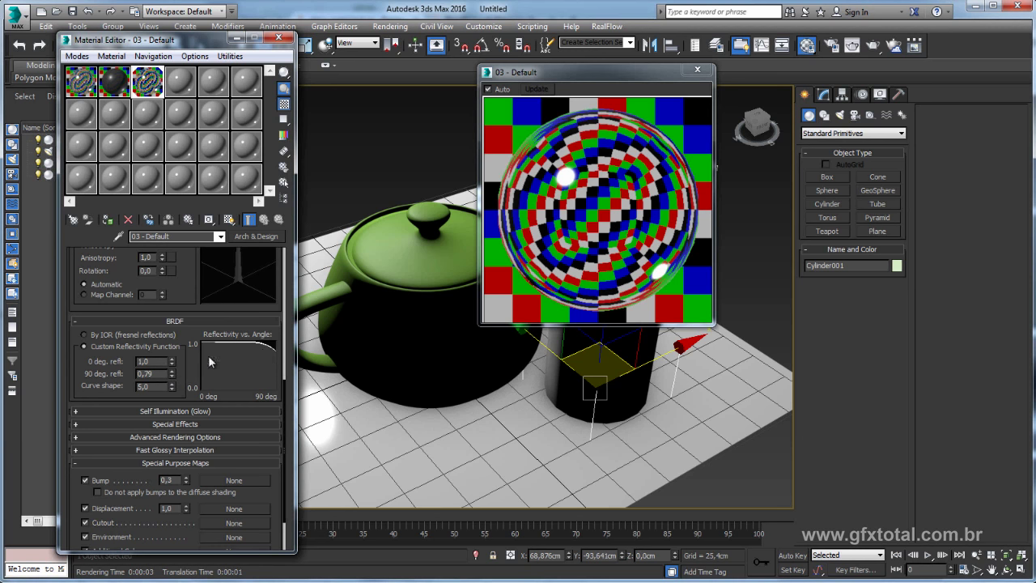
click(869, 47)
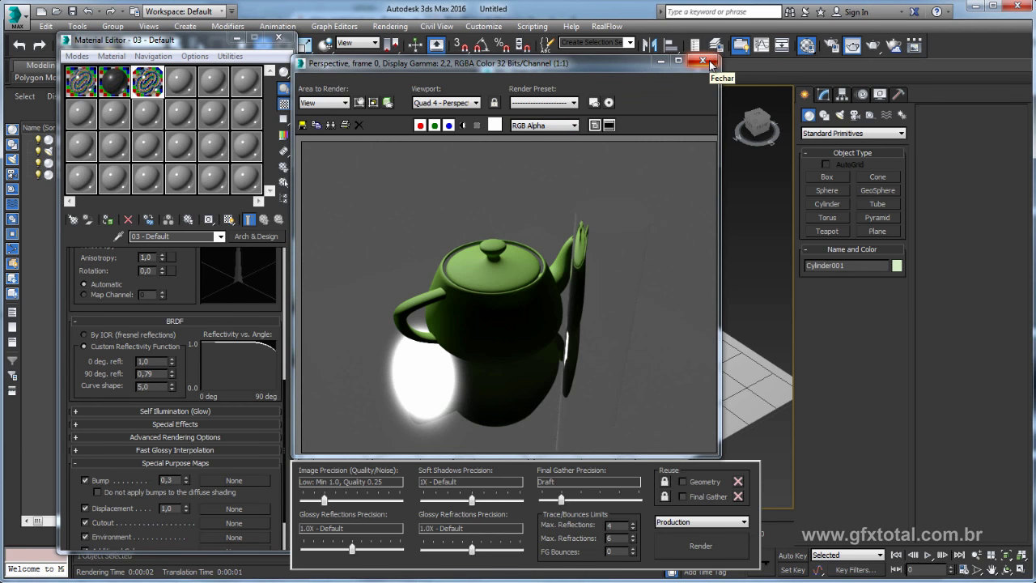
Close the render and assign a Bitmap map to the scene's Environment Map slot
click(710, 60)
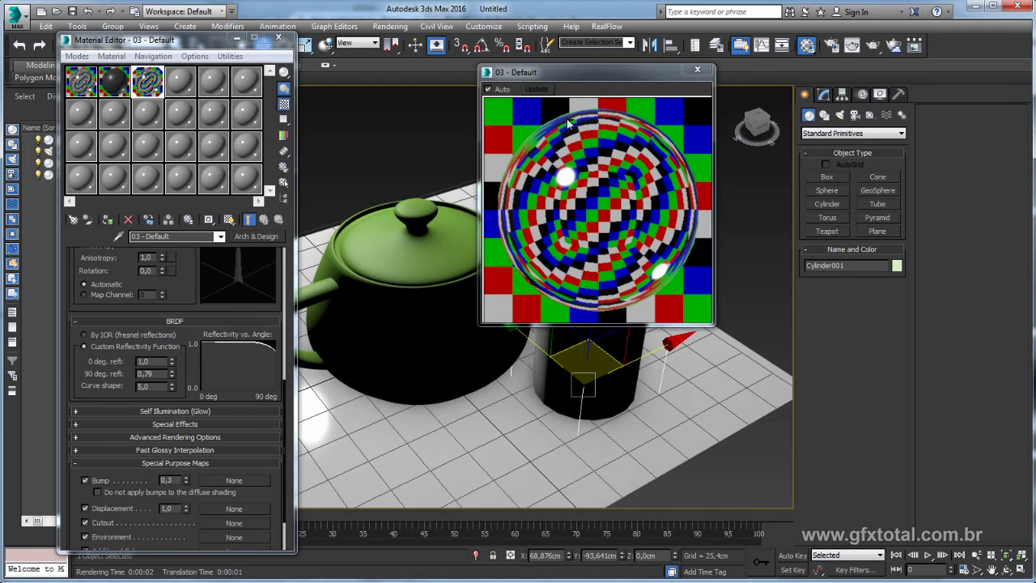
click(394, 31)
click(428, 206)
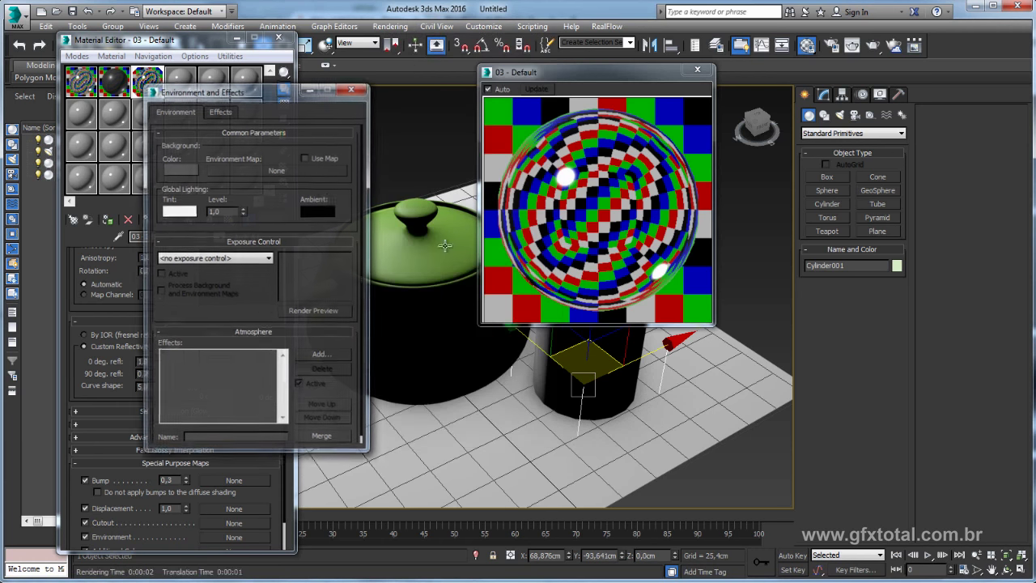
click(277, 169)
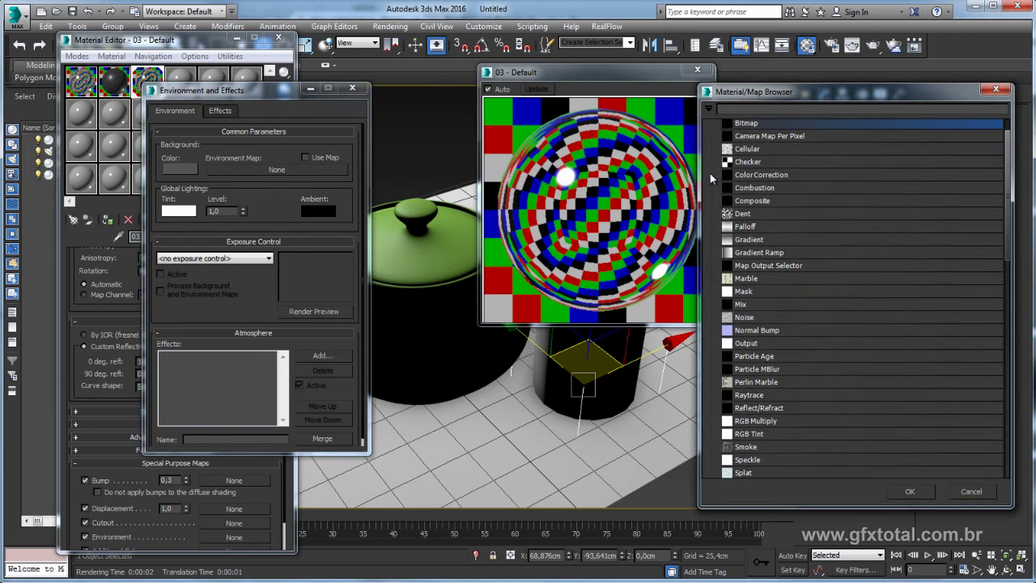
double_click(741, 156)
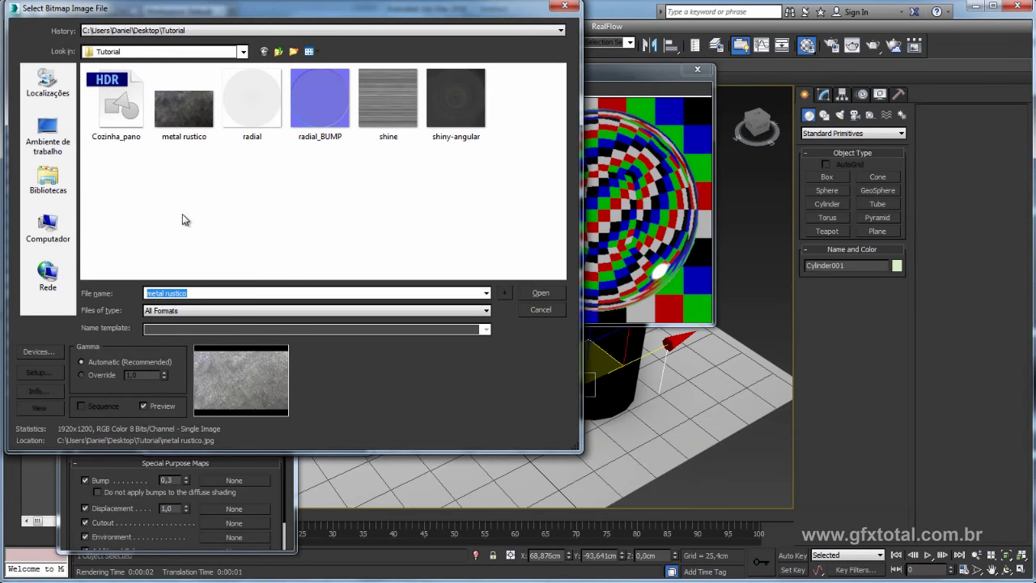
Load Cozinha_pano.hdr as the environment bitmap, accept the HDRI load settings, and render
click(96, 99)
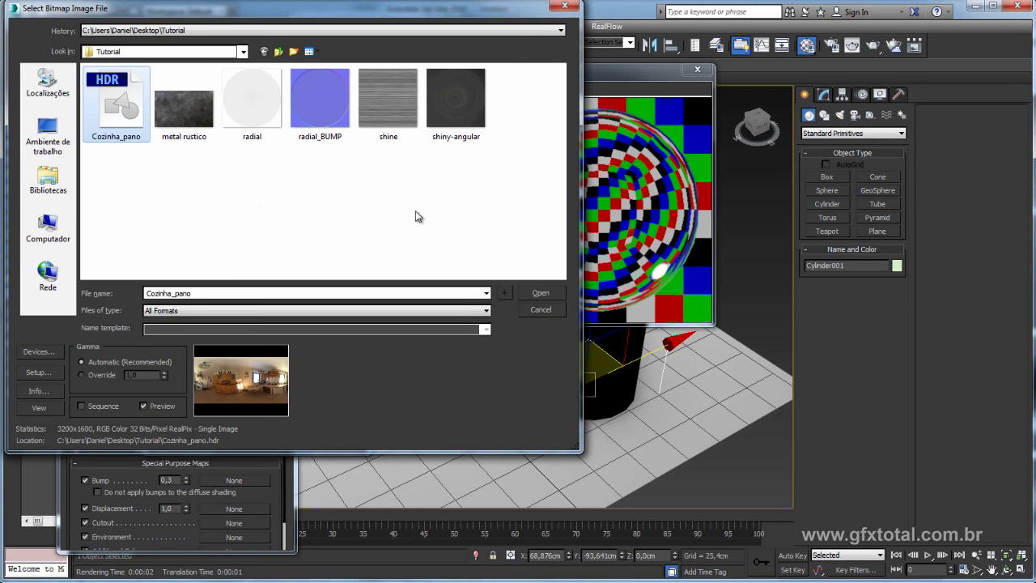
click(293, 202)
click(134, 113)
click(542, 294)
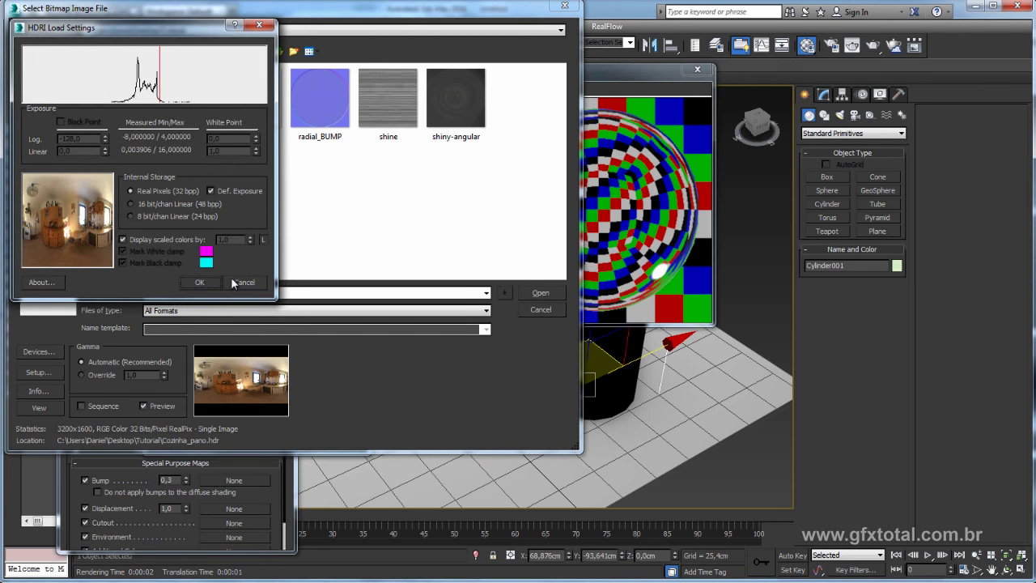
click(200, 283)
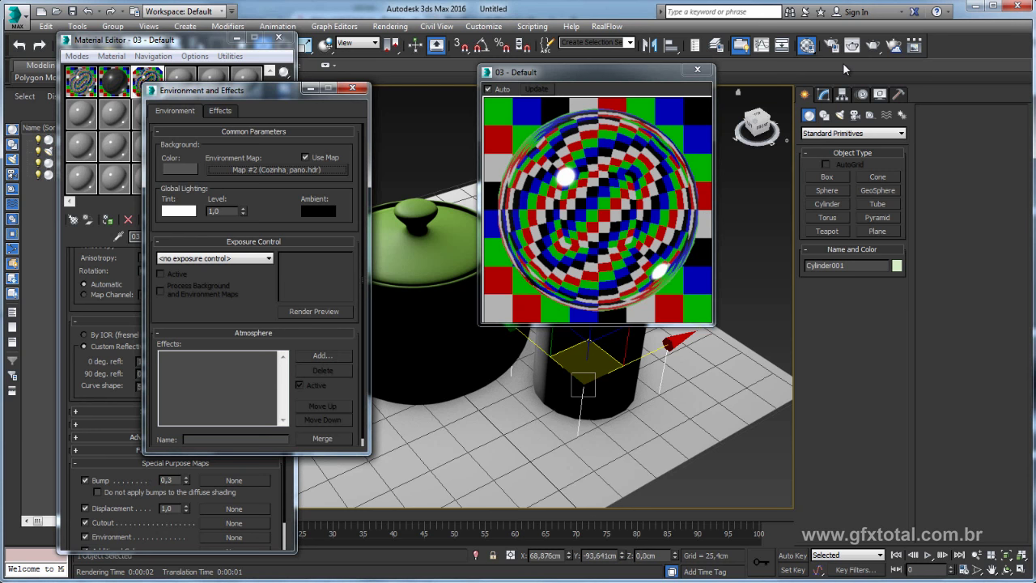
click(872, 46)
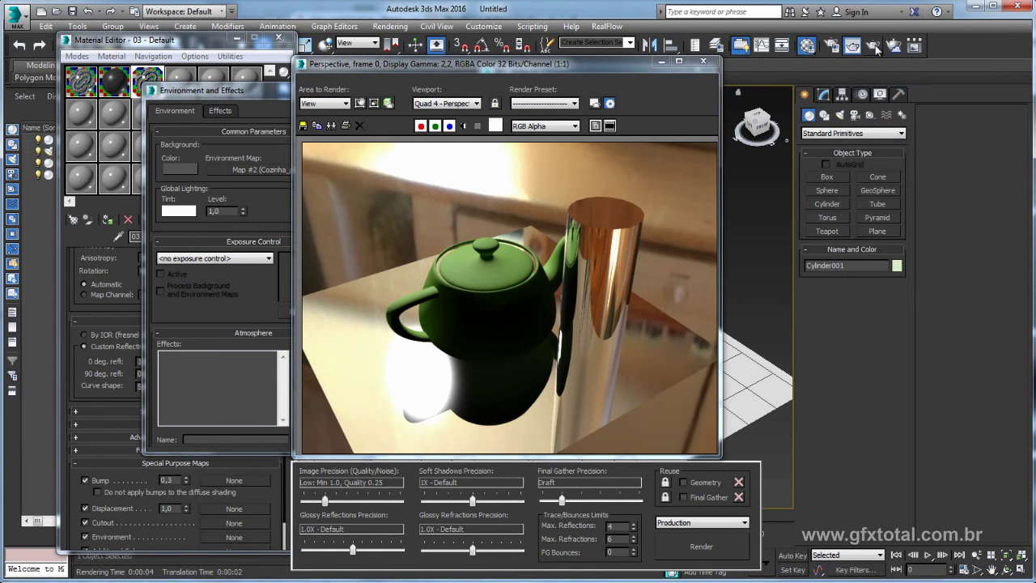
Close the render and preview, then give the cylinder 1 height segment and 122 sides
click(702, 61)
click(697, 69)
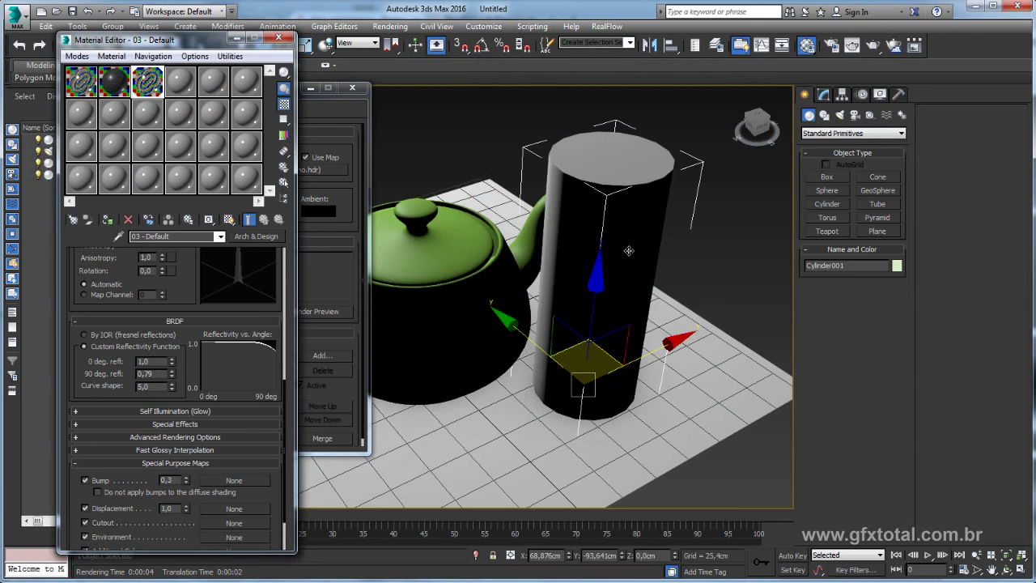
click(825, 95)
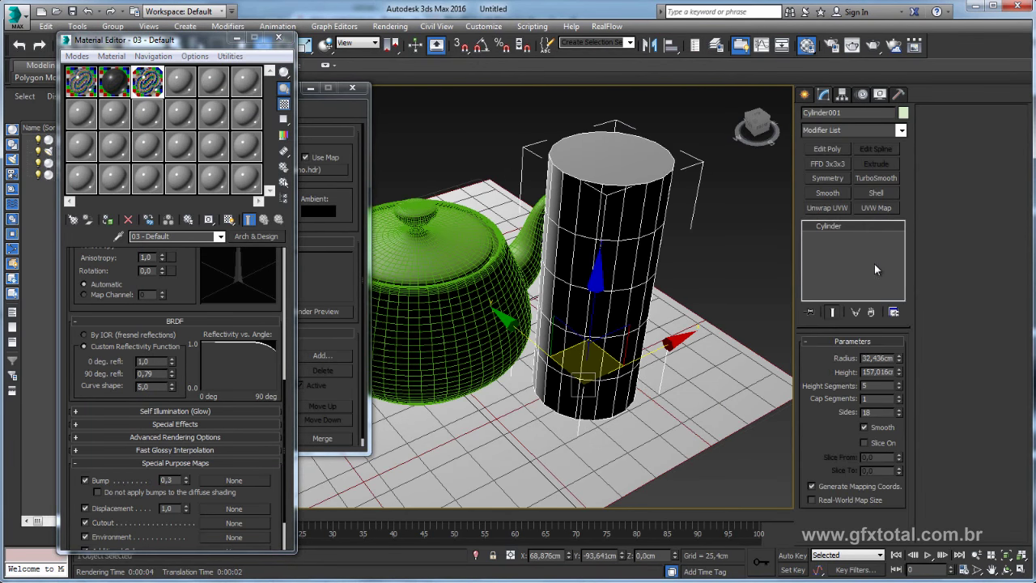
drag(898, 382, 877, 330)
Assign material 08 to the ground plane and render the updated scene
alt+middle_drag(623, 264, 583, 291)
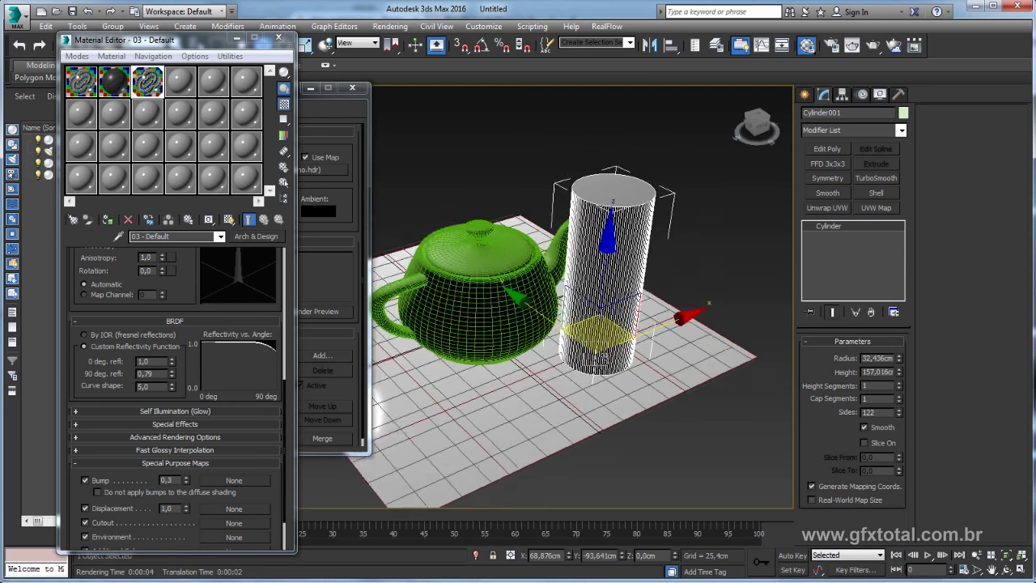
click(697, 357)
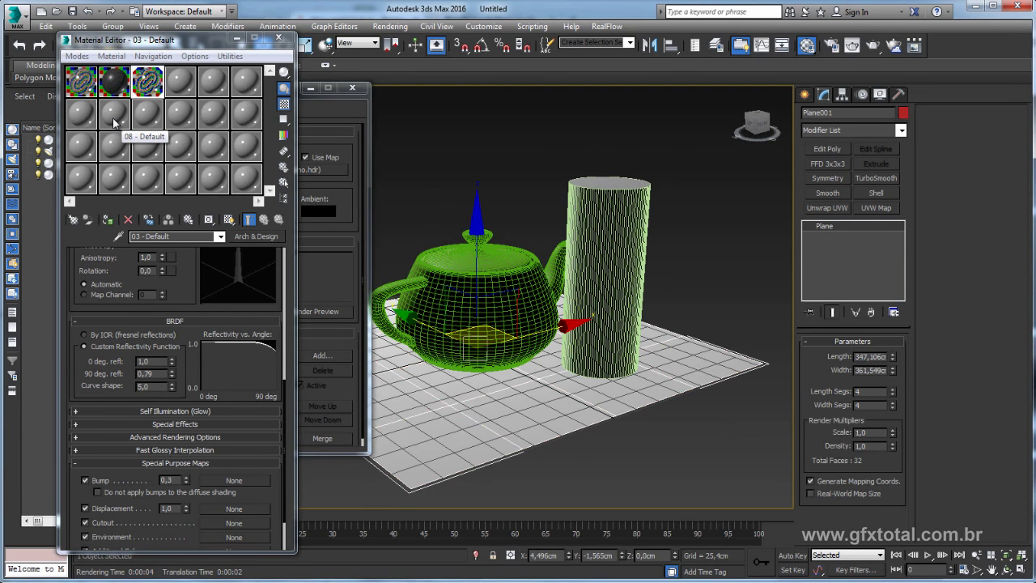
drag(114, 113, 428, 433)
mouse_move(486, 388)
alt+middle_down()
mouse_move(558, 357)
mouse_move(583, 324)
alt+middle_up()
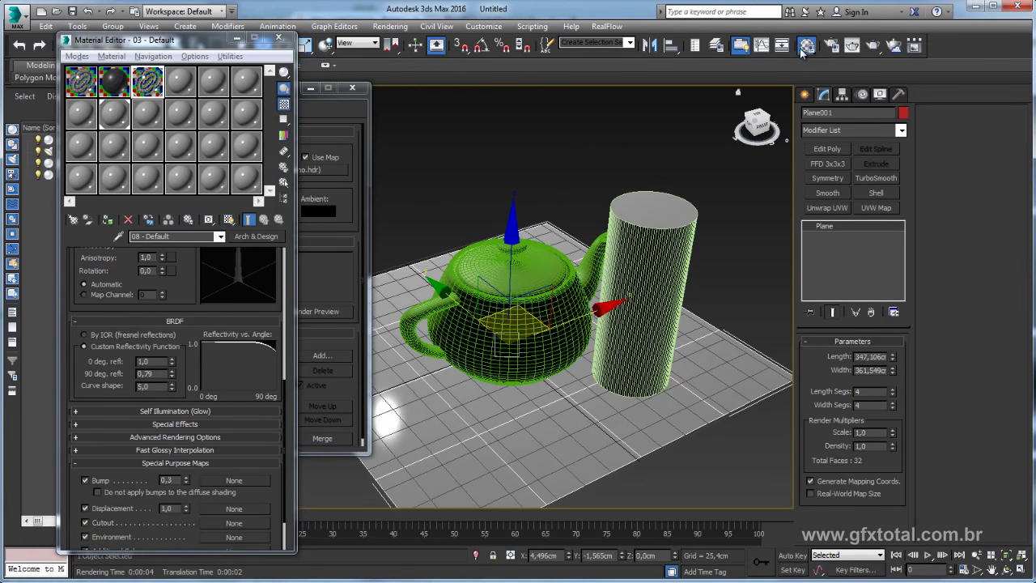
click(863, 51)
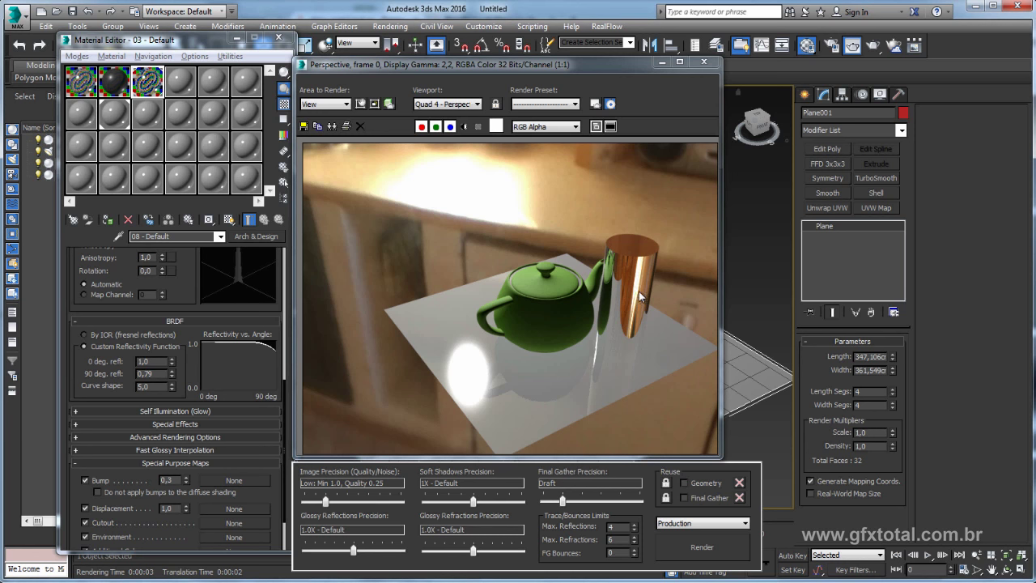
Close the render, isolate Cylinder001 in the Perspective viewport, and close the Material Editor
click(704, 65)
scroll(567, 268, up, 3)
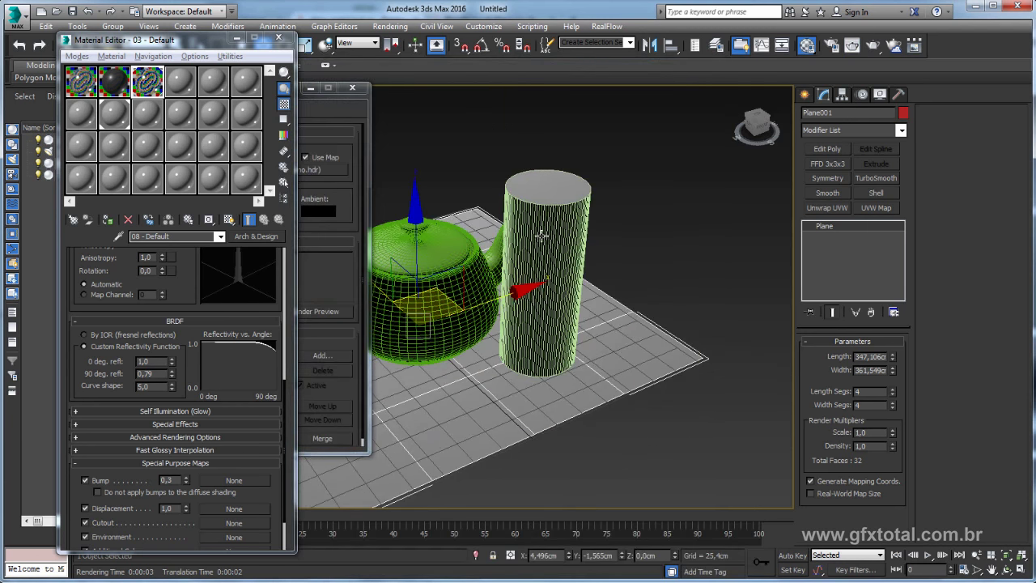
click(544, 239)
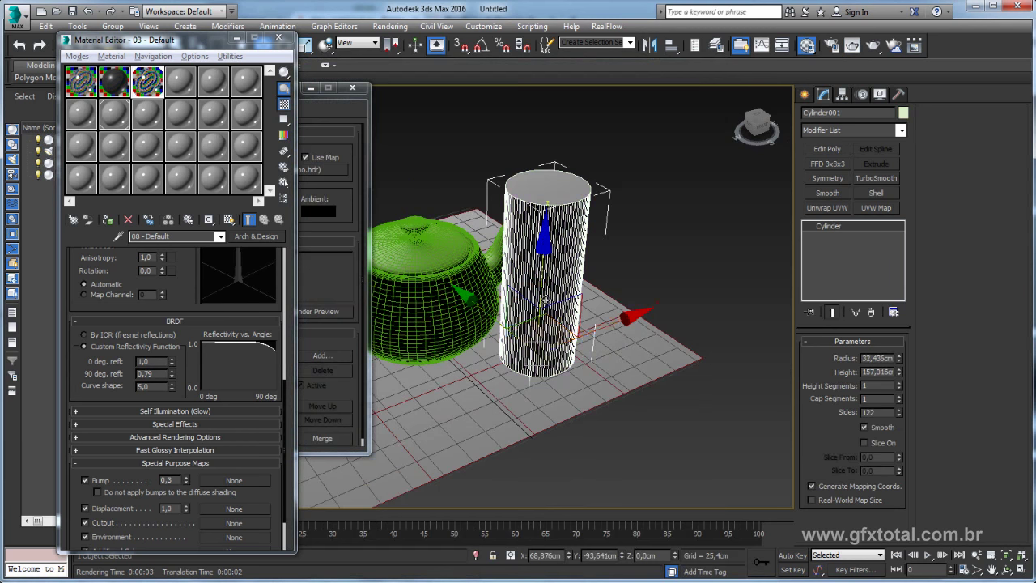
click(476, 555)
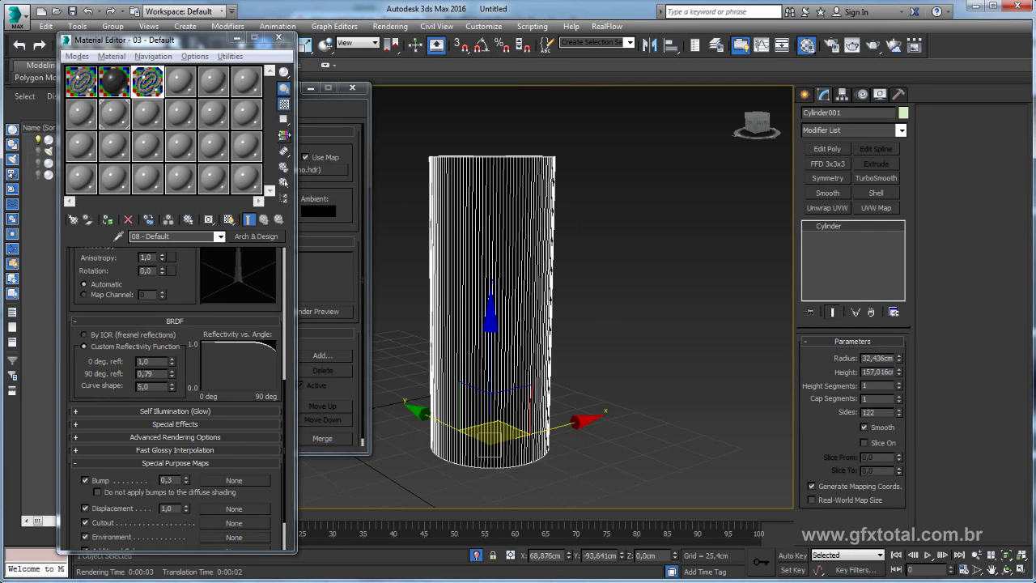
click(278, 38)
Close the Environment dialog and set the viewport to Shaded + Edged Faces
click(352, 86)
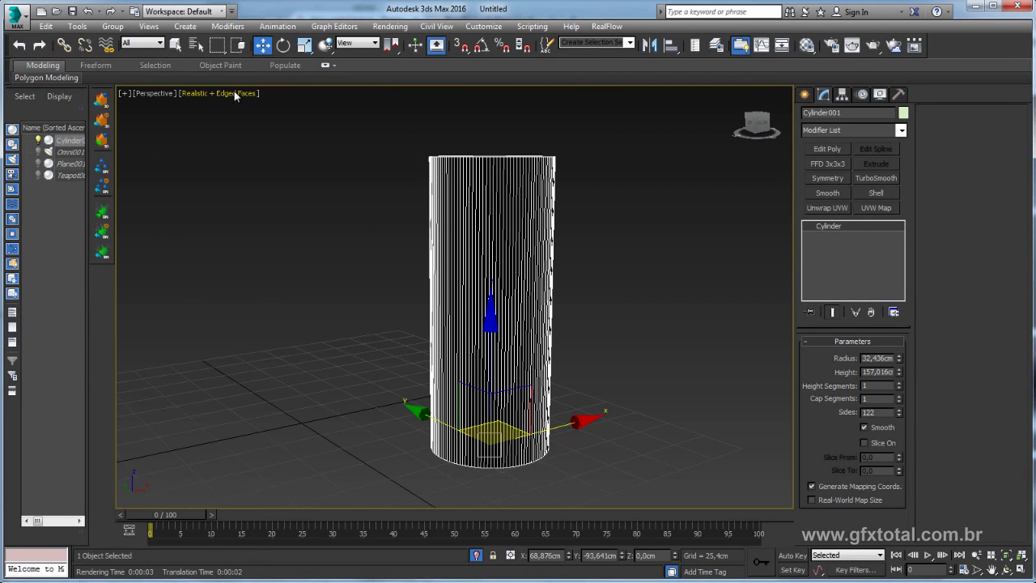
click(236, 93)
click(268, 121)
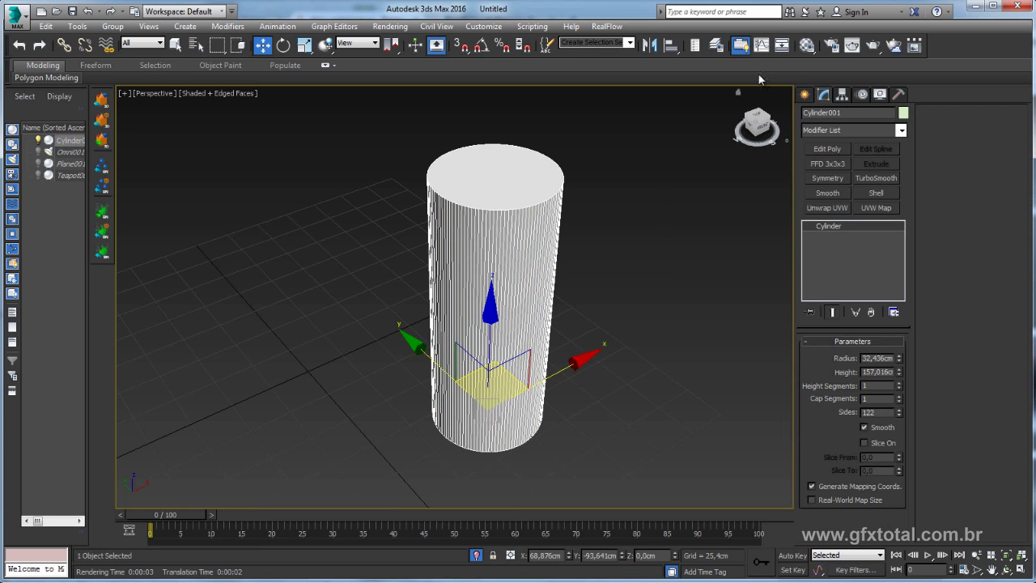
Load shine.jpg as a Bitmap in the 03 - Default material's Bump slot
click(807, 46)
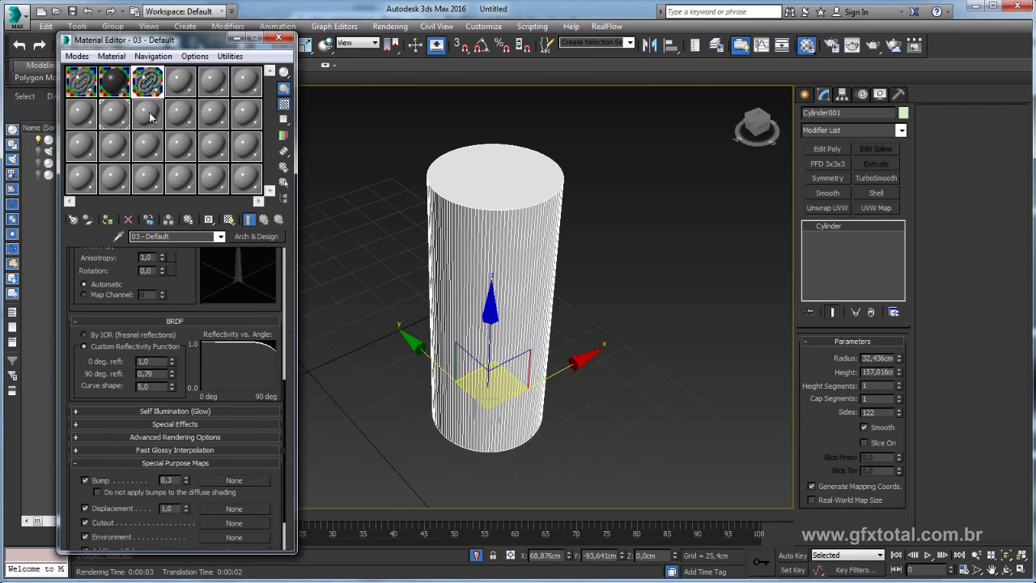
drag(159, 37, 155, 77)
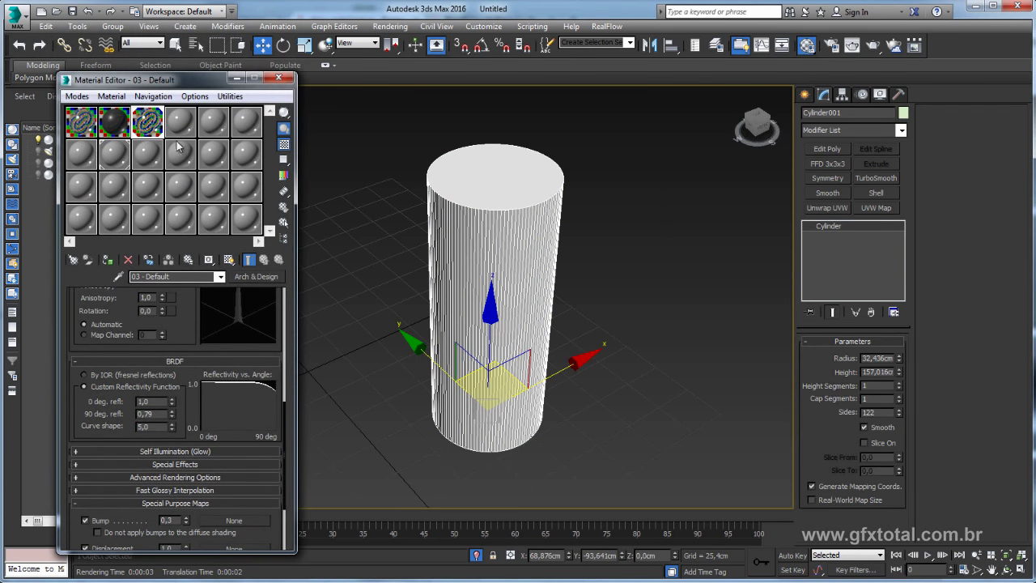
drag(186, 421, 216, 167)
click(223, 426)
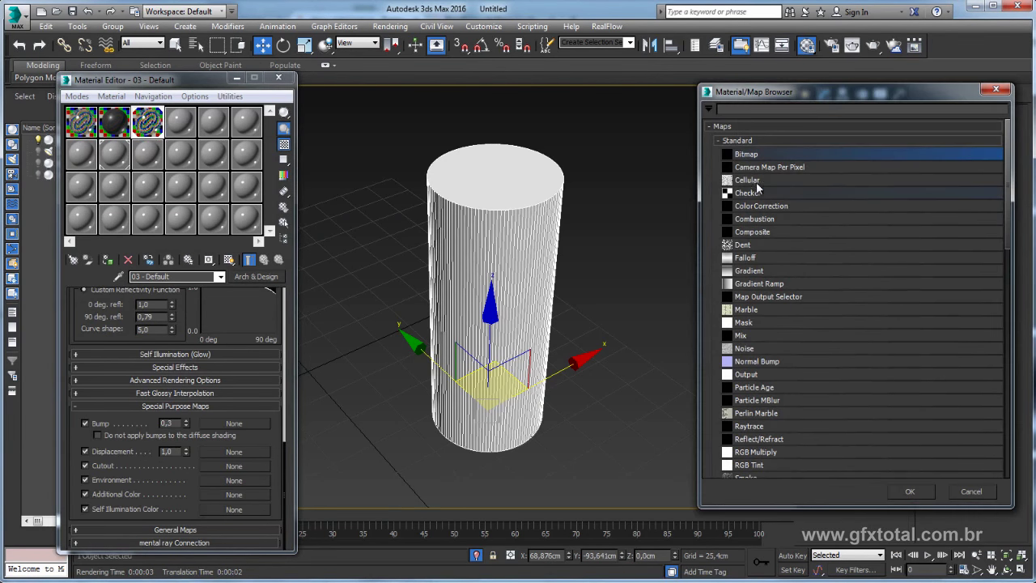
double_click(746, 153)
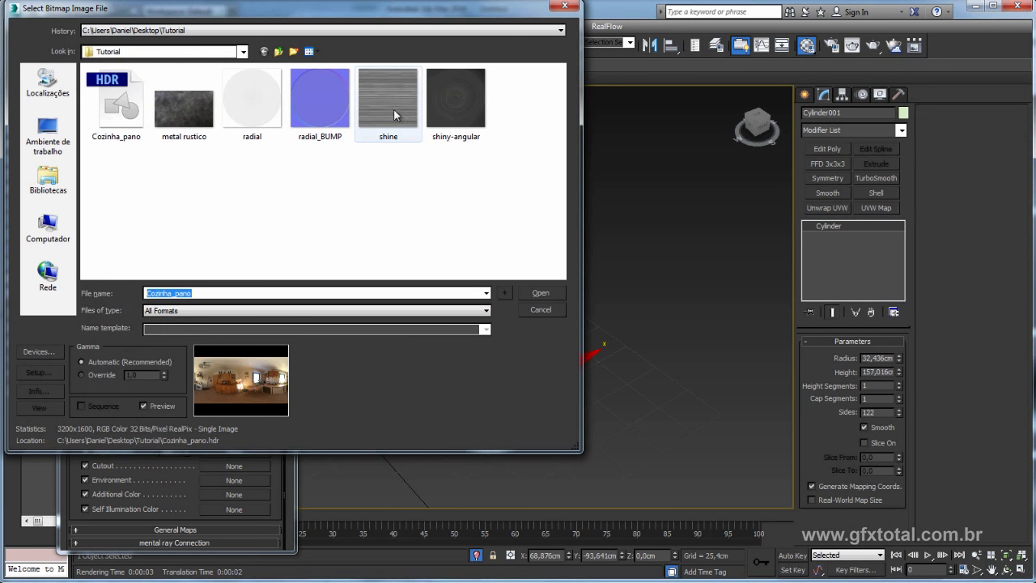
click(394, 114)
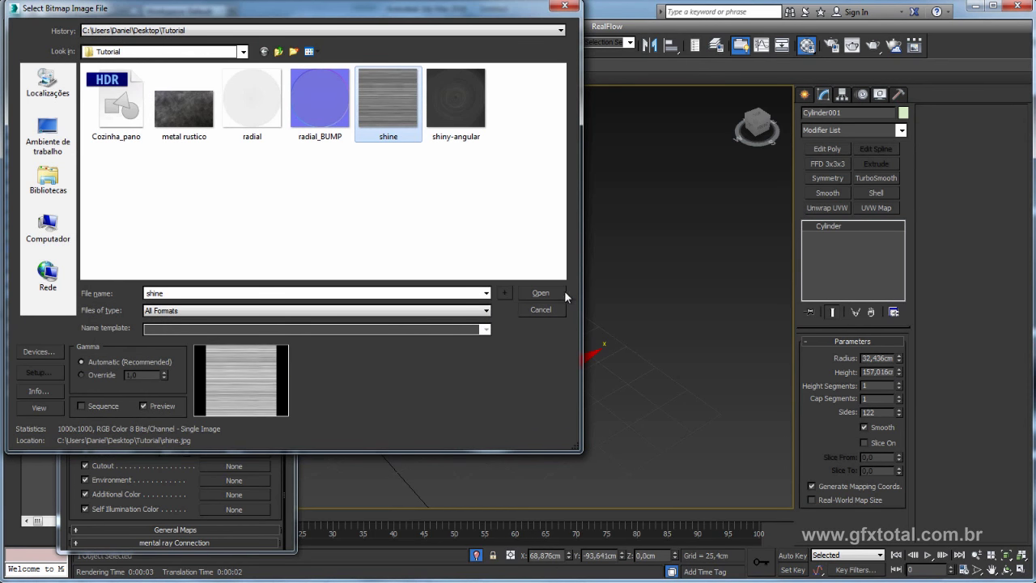
click(539, 295)
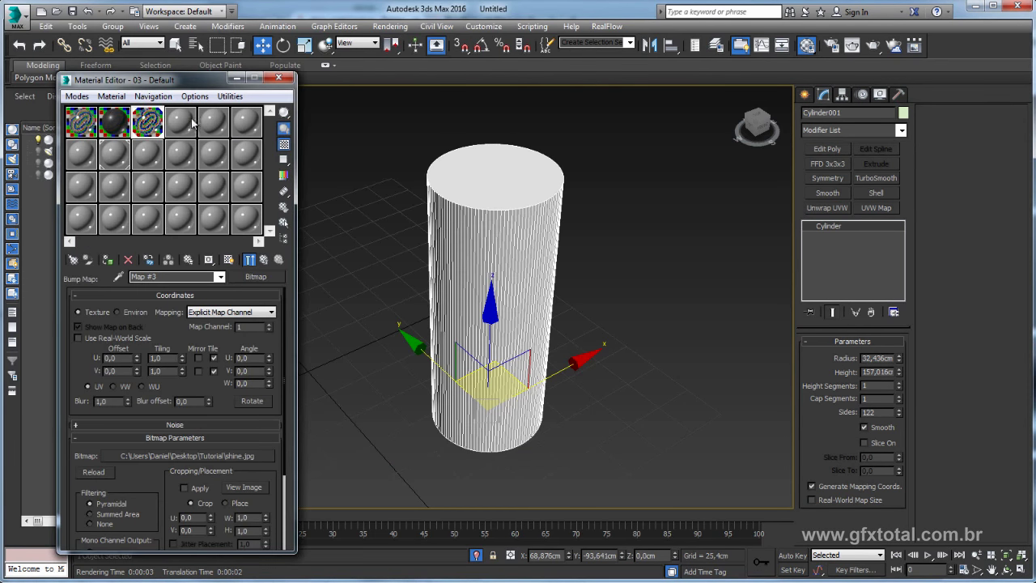
Set the 03 - Default bump amount to 0,1 and render the brushed cylinder
double_click(150, 123)
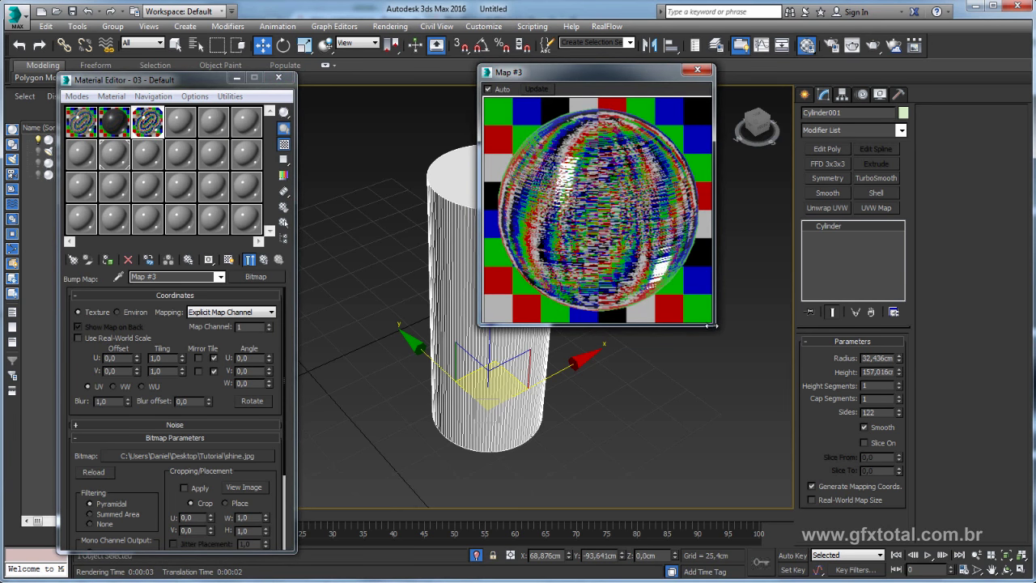
drag(711, 325, 790, 400)
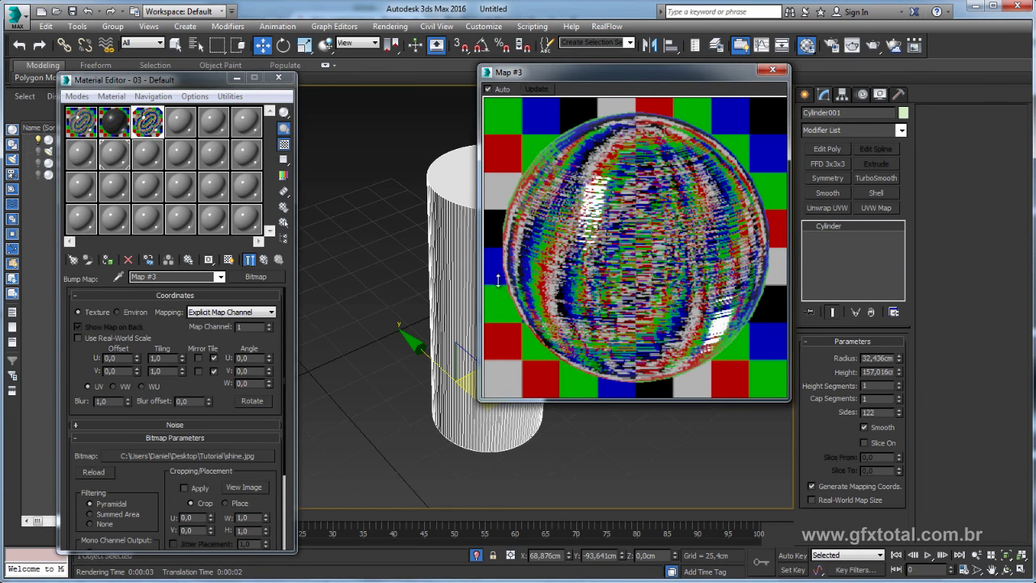
scroll(219, 412, down, 3)
scroll(219, 413, up, 3)
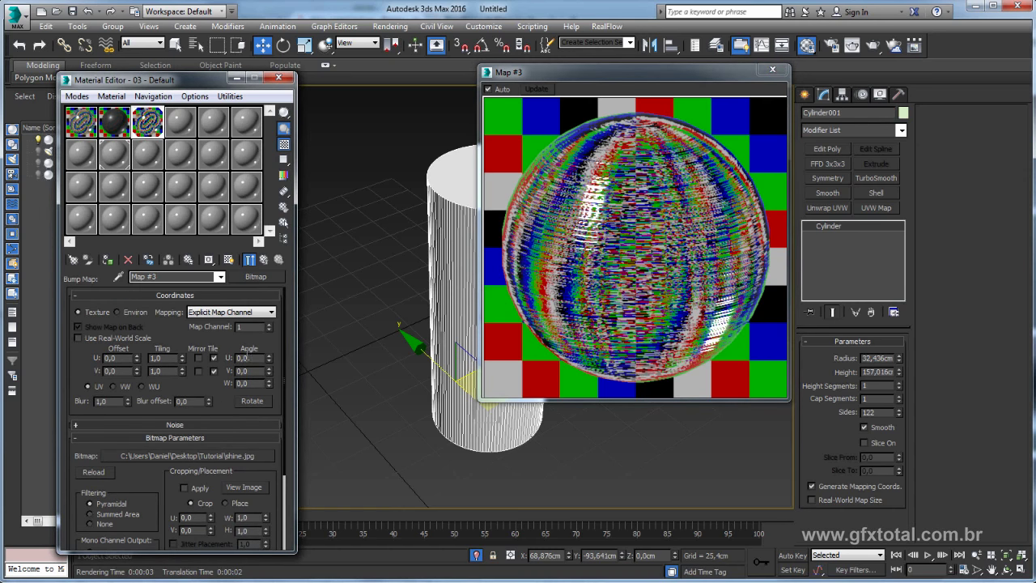
click(263, 261)
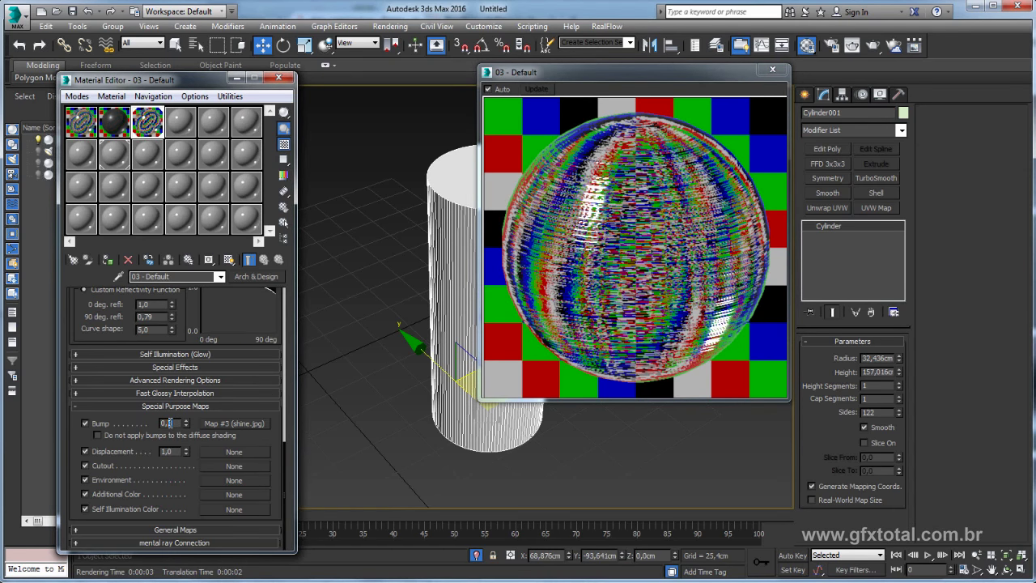
key(Return)
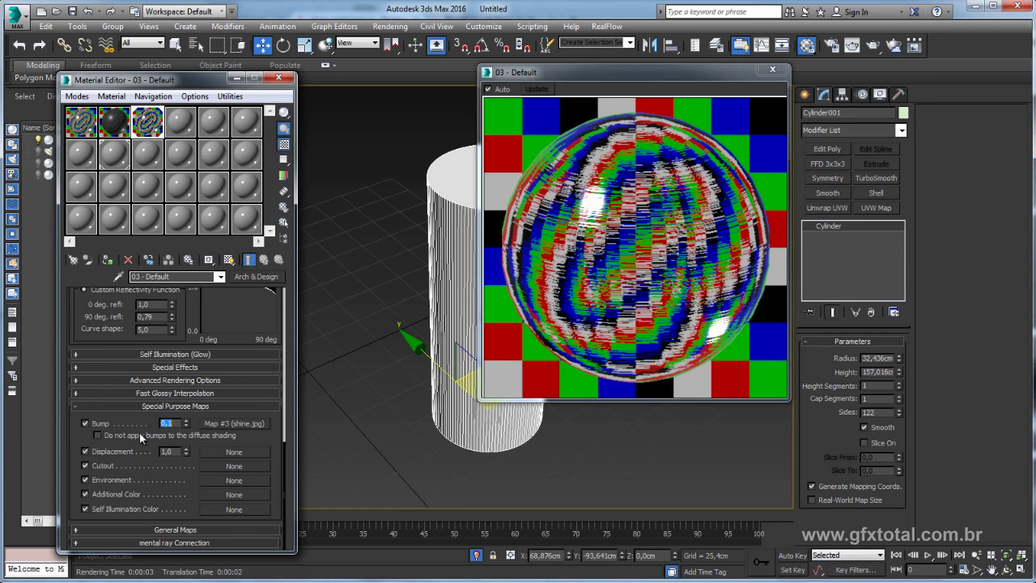
drag(640, 72, 488, 101)
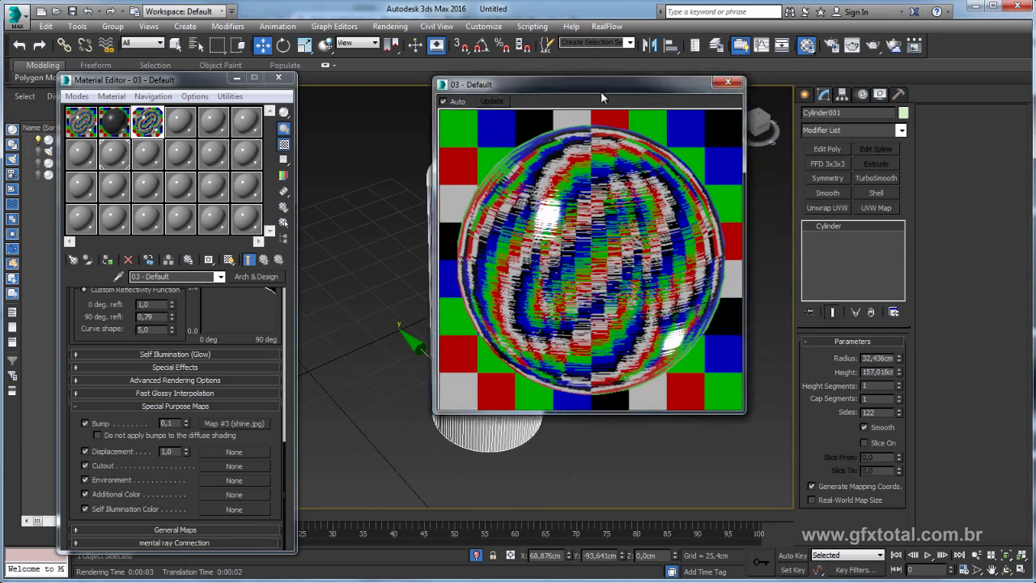
click(852, 46)
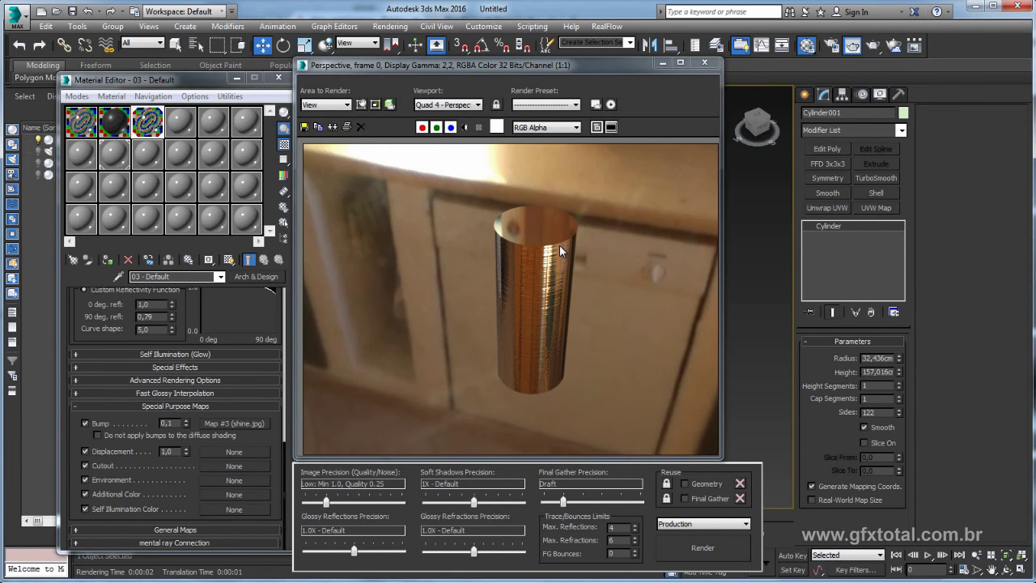
Set the shine.jpg bump bitmap's V Tiling to 3,0, render, then close the render and Map #3 preview
drag(603, 65, 814, 39)
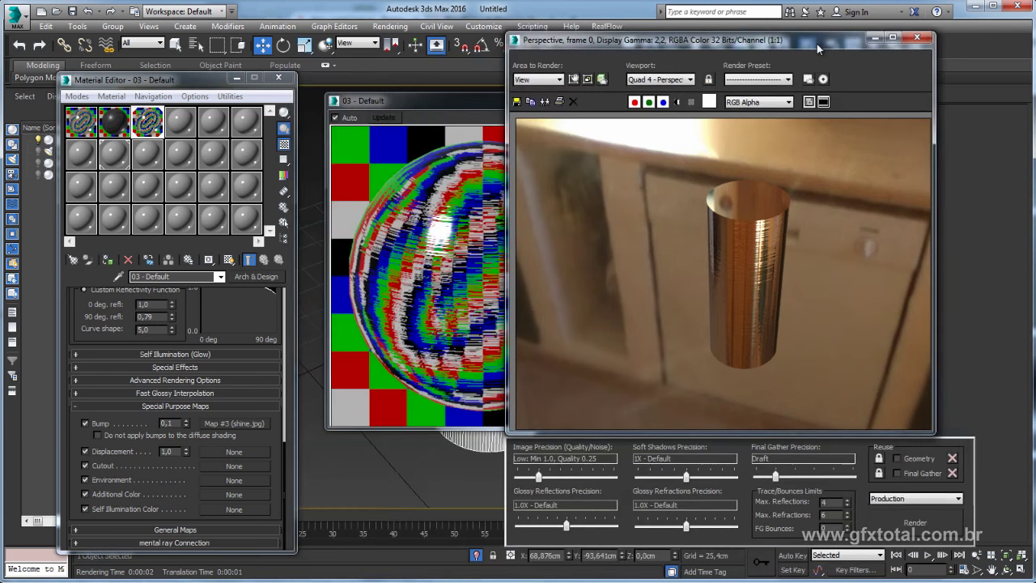
click(235, 424)
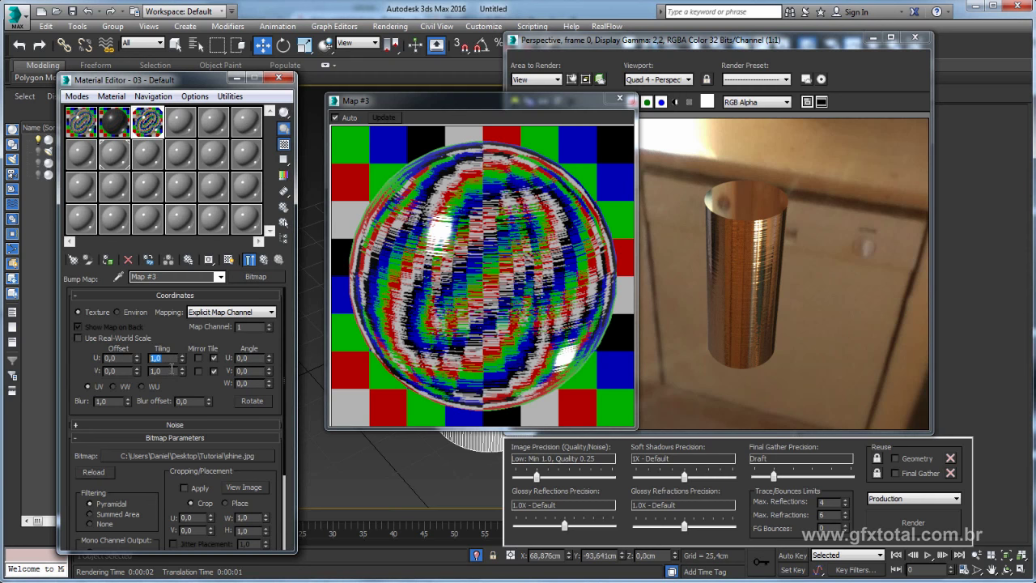
text(3)
key(Return)
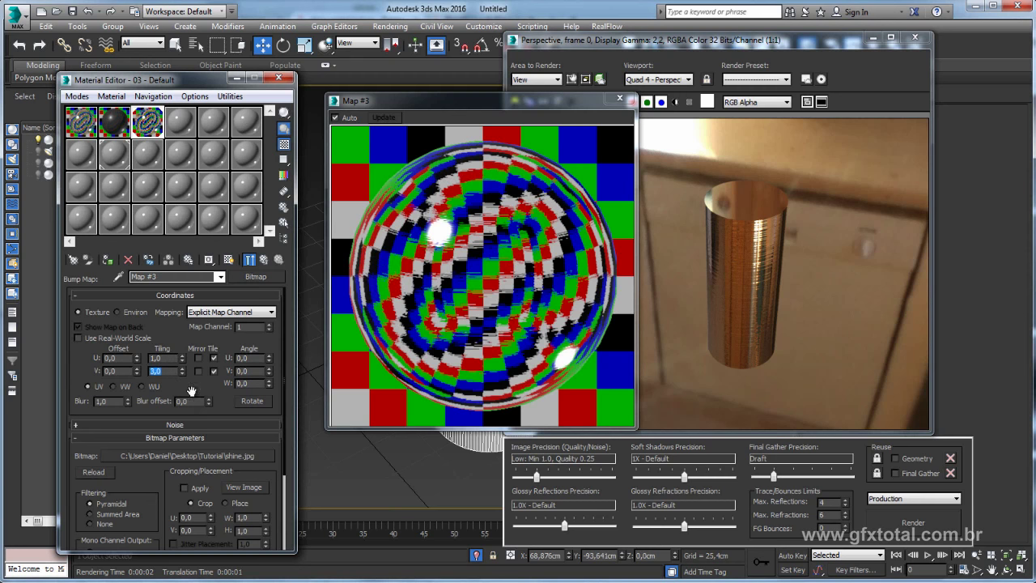
click(912, 524)
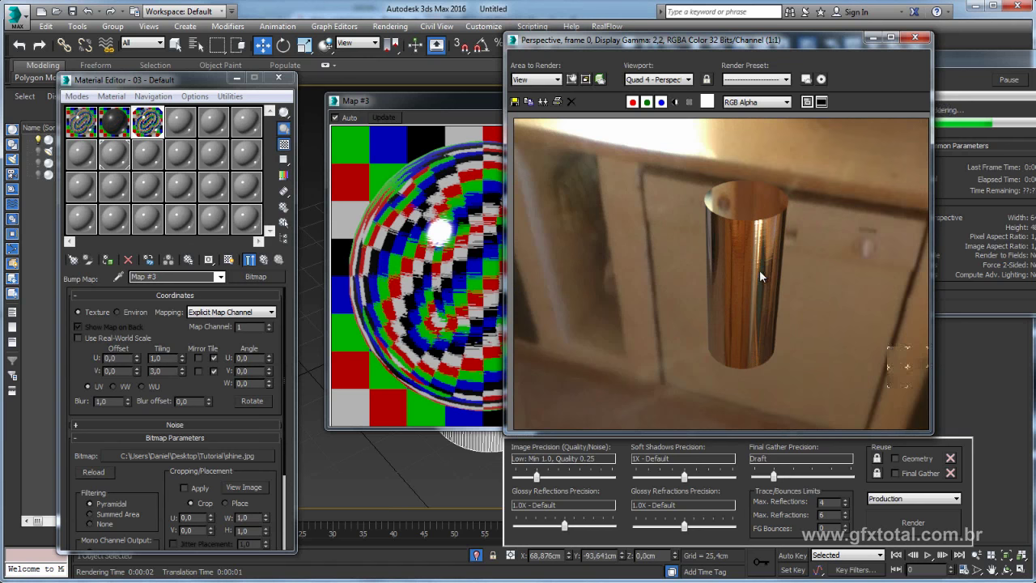
click(915, 37)
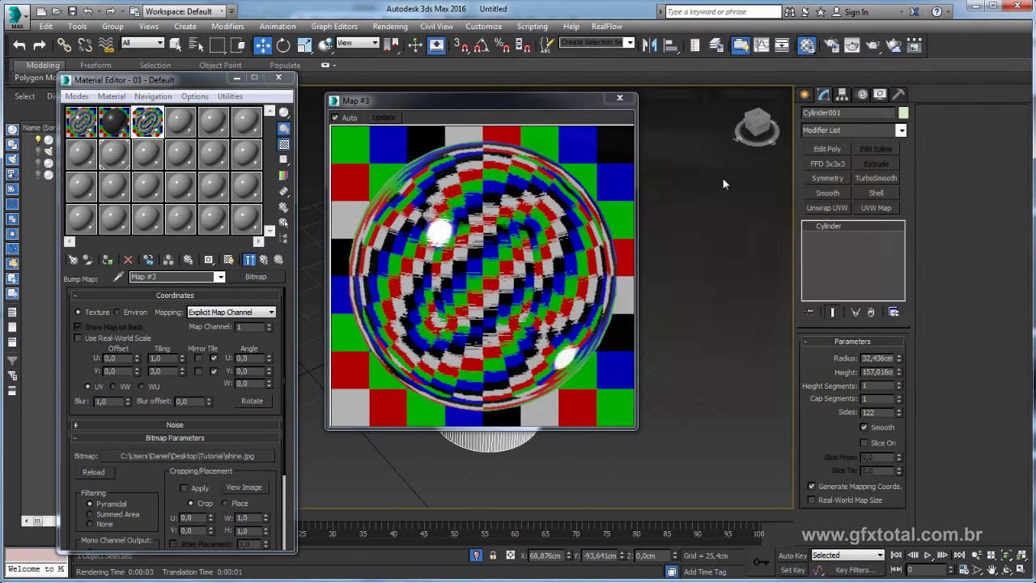
click(625, 100)
Render a close-up of the cylinder's brushed streaks, review it again, then close it
scroll(547, 285, up, 5)
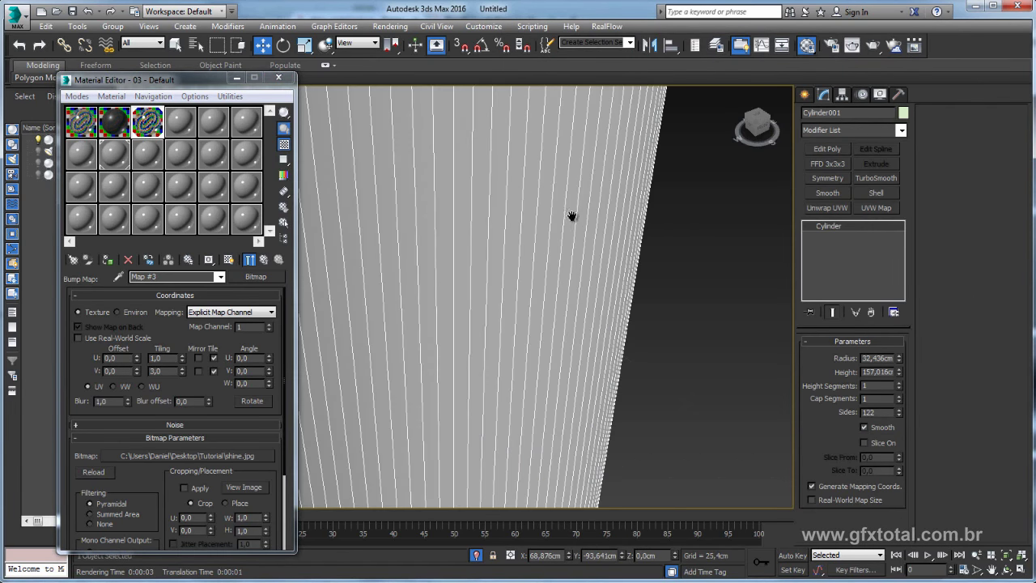
scroll(572, 218, down, 2)
click(875, 47)
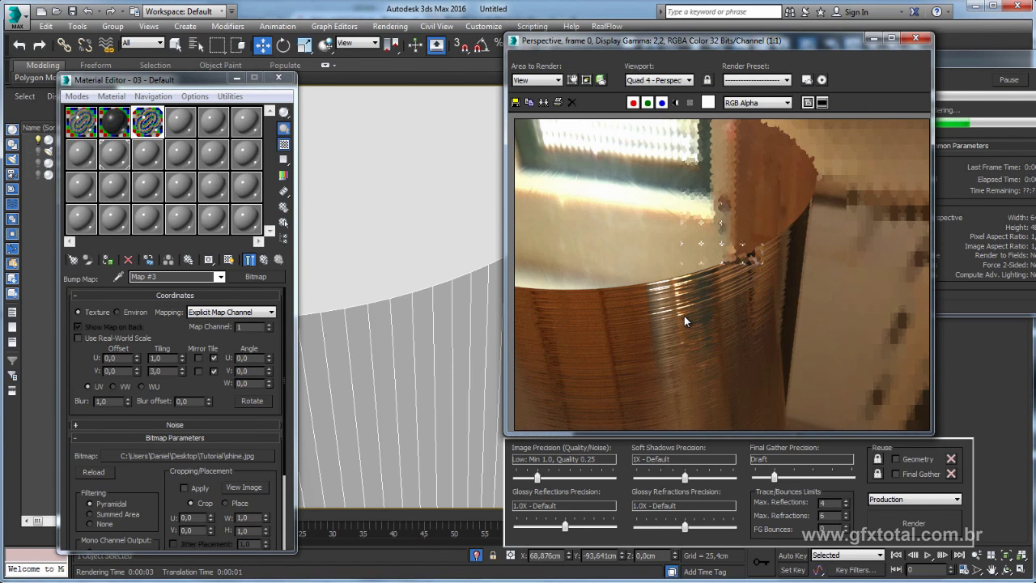
click(917, 39)
scroll(527, 290, down, 5)
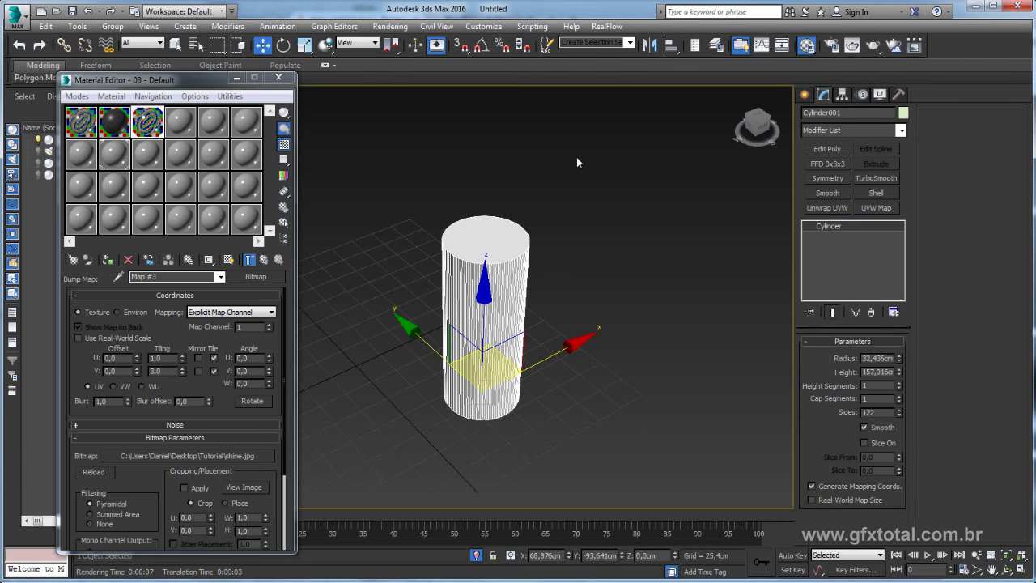
click(857, 47)
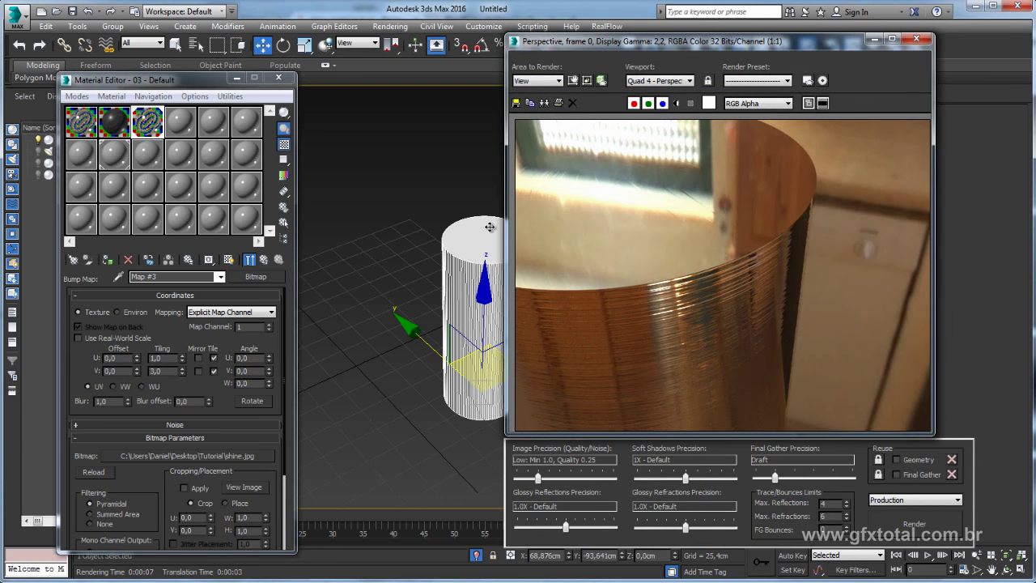
middle_drag(444, 241, 435, 243)
click(916, 38)
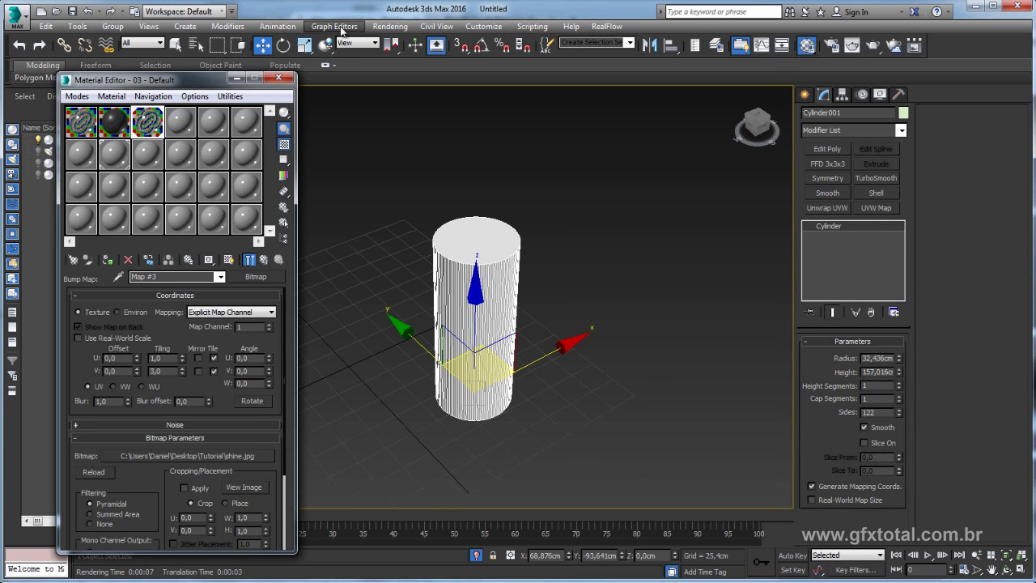
Copy the Cozinha_pano.hdr map from the scene's Environment Map button
click(390, 26)
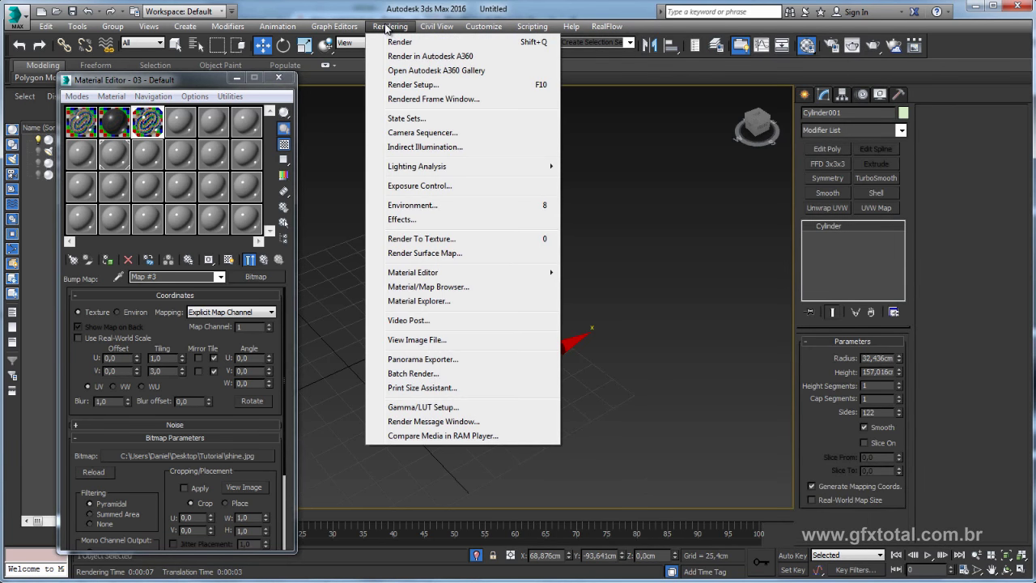
click(429, 206)
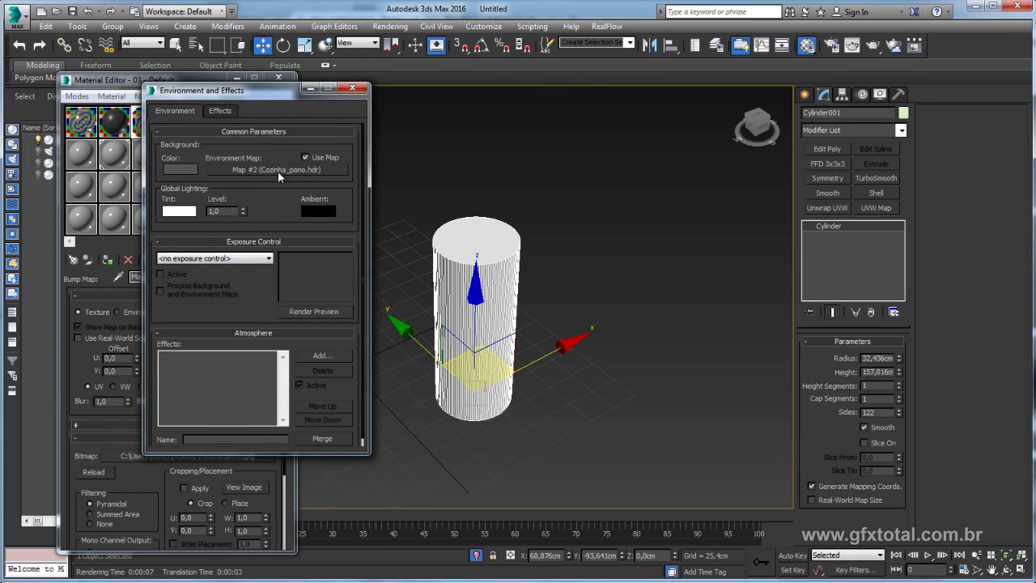
right_click(273, 168)
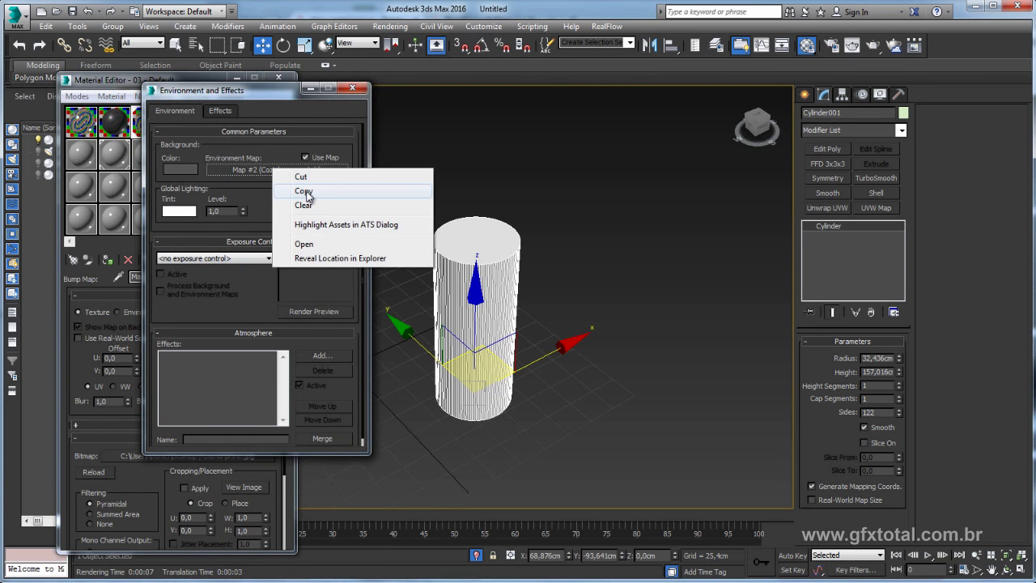
click(306, 195)
click(352, 90)
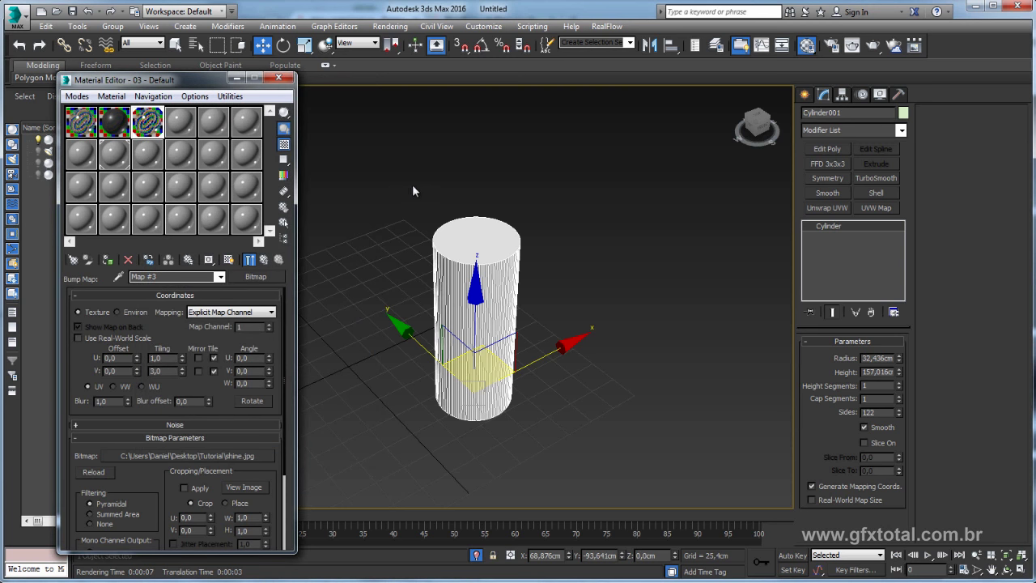
Paste a copy of the HDR map into the 03 - Default material's Environment slot
drag(395, 169, 510, 431)
click(264, 260)
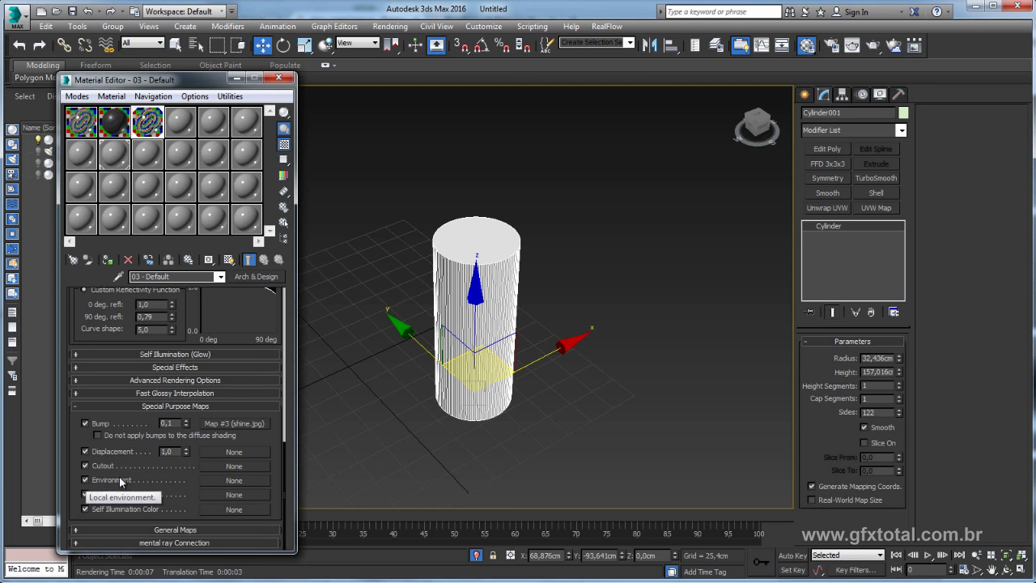
right_click(218, 480)
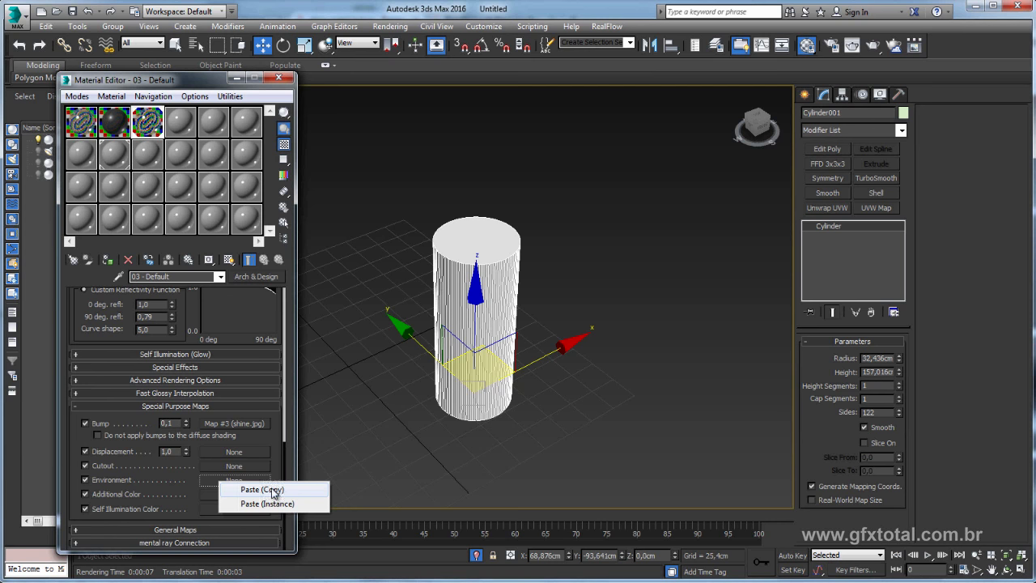
click(273, 491)
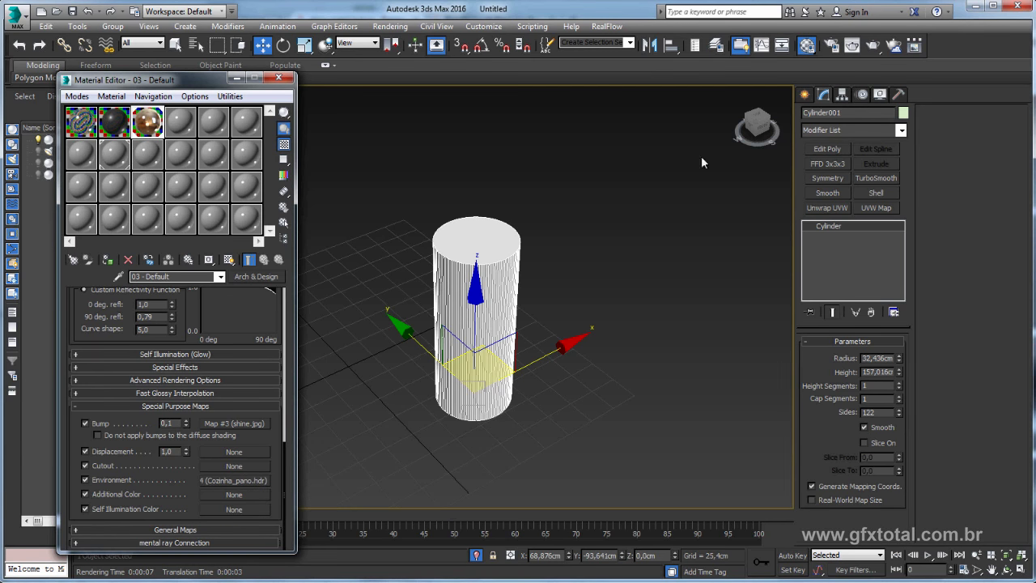
Replace the material's Environment map with Color Correction, keeping Cozinha_pano.hdr as its sub-map
double_click(148, 121)
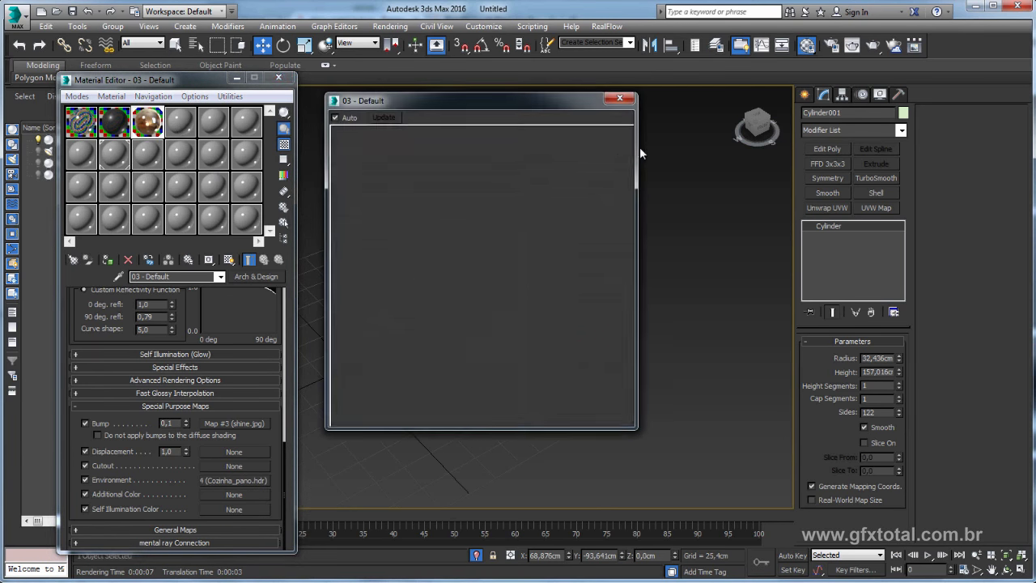
drag(501, 99, 638, 94)
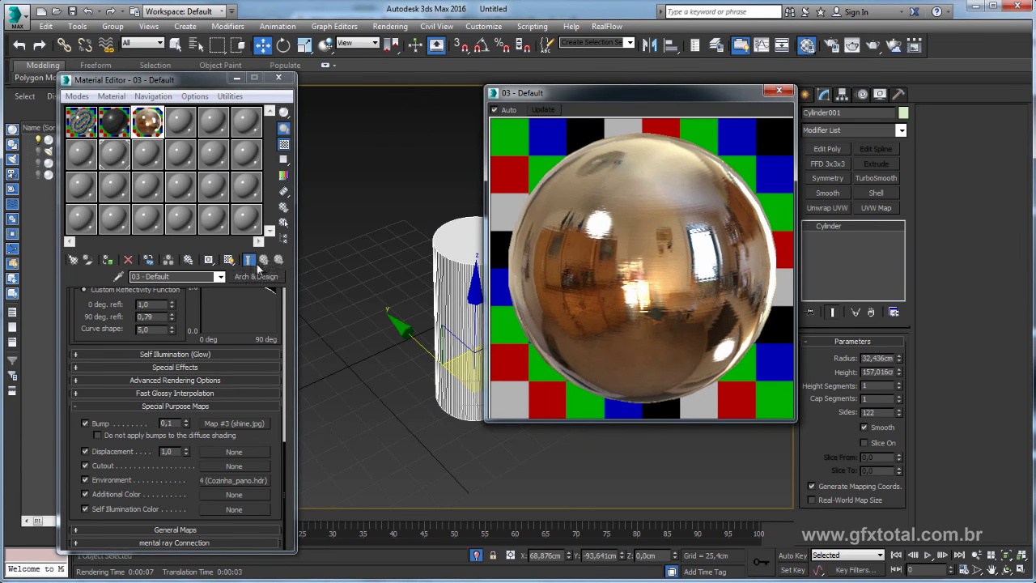
click(234, 482)
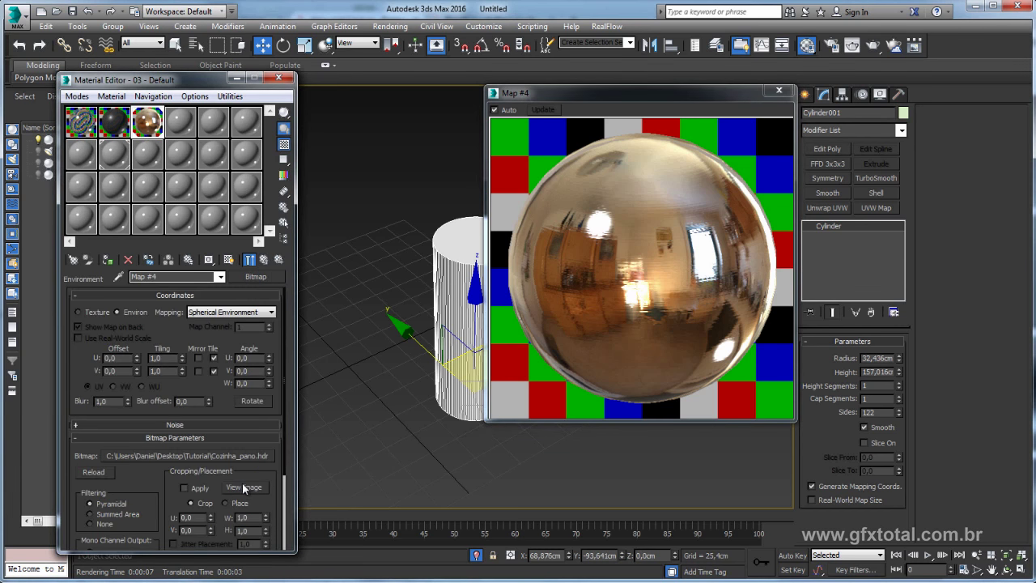
click(256, 276)
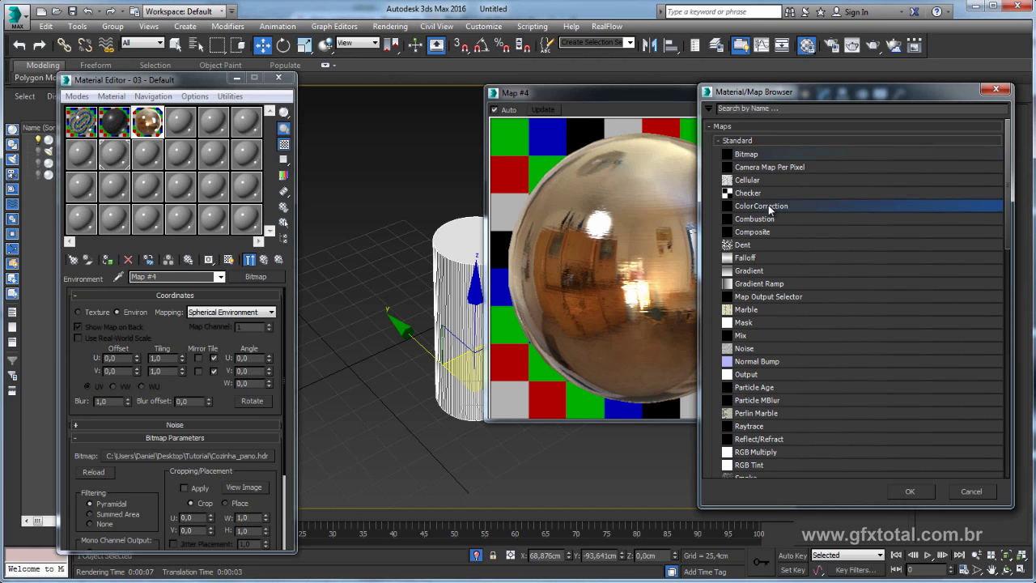
double_click(768, 205)
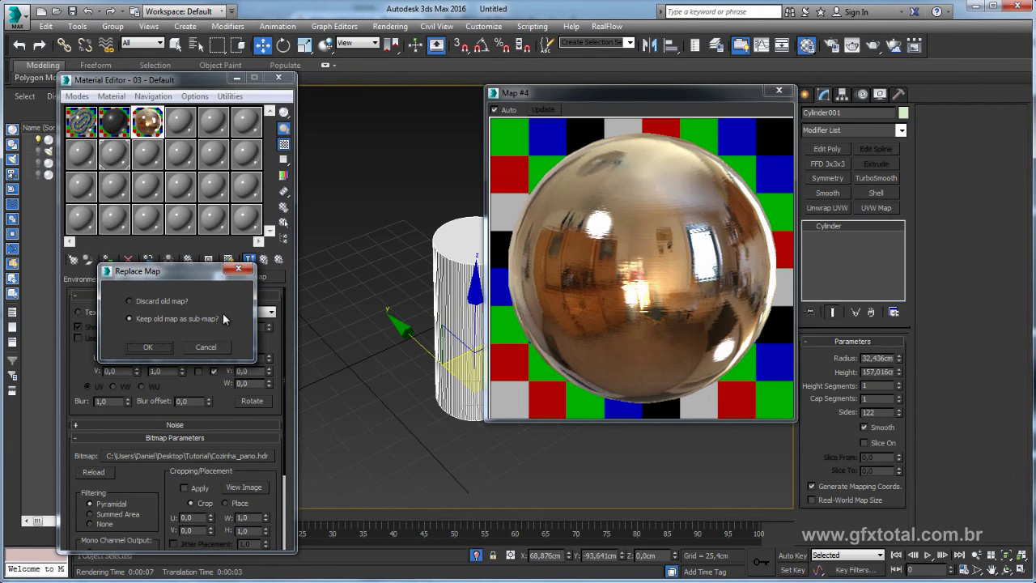
click(149, 347)
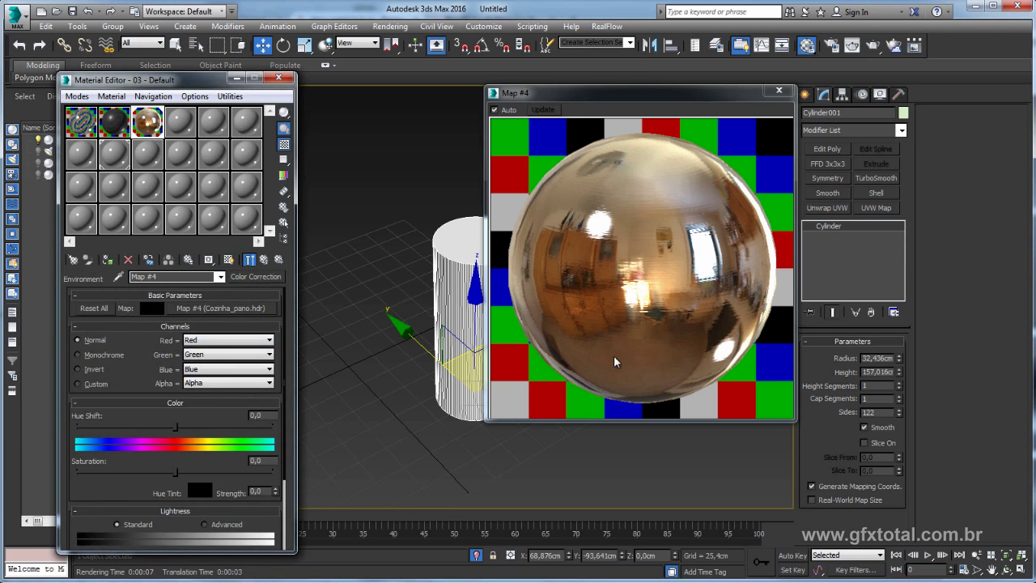
click(250, 260)
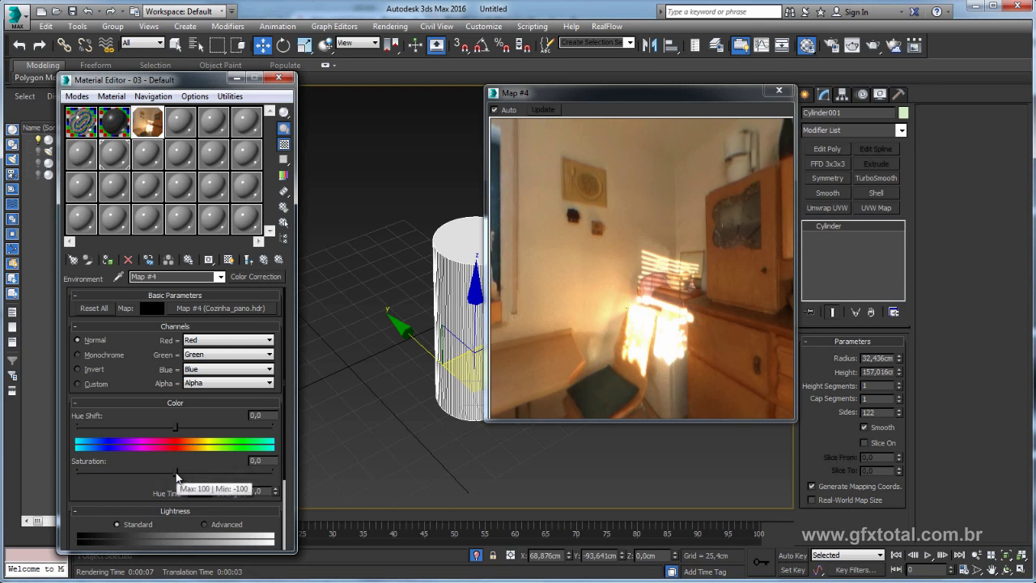
Set the Color Correction map's saturation to about -79 and hue shift to about -154
mouse_move(177, 472)
mouse_down()
mouse_move(78, 471)
mouse_move(101, 471)
mouse_up()
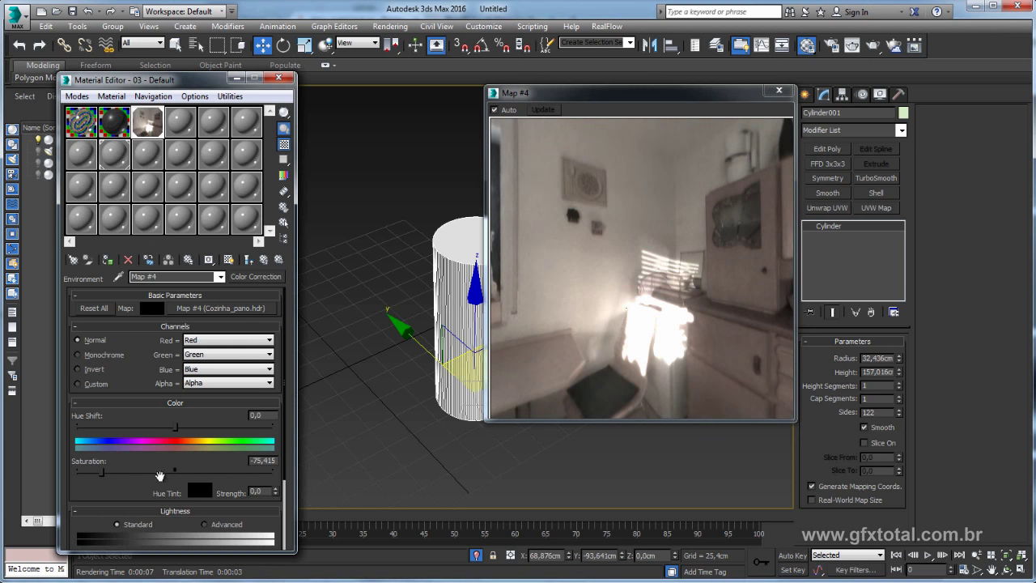
drag(101, 470, 159, 470)
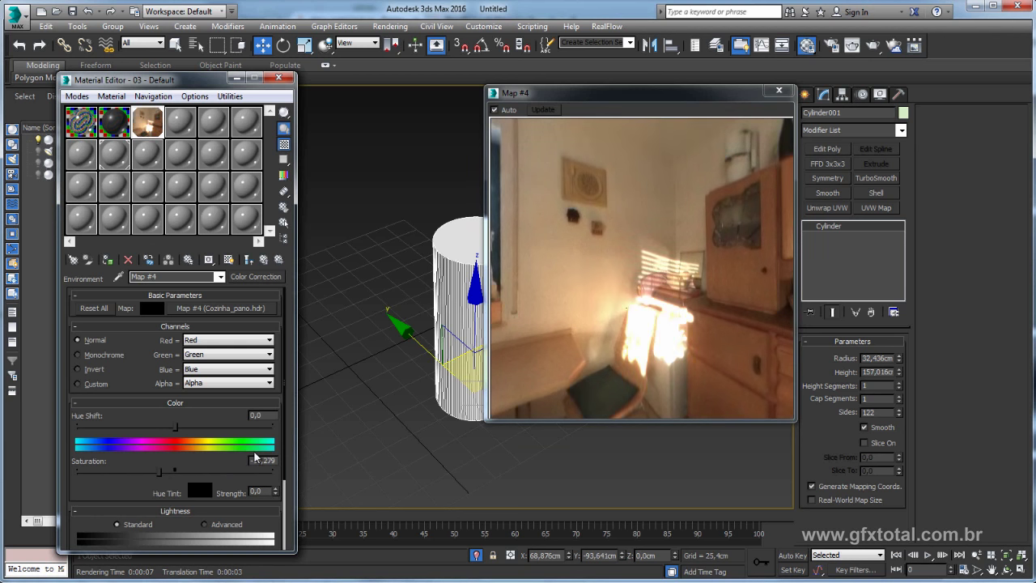
drag(175, 427, 92, 427)
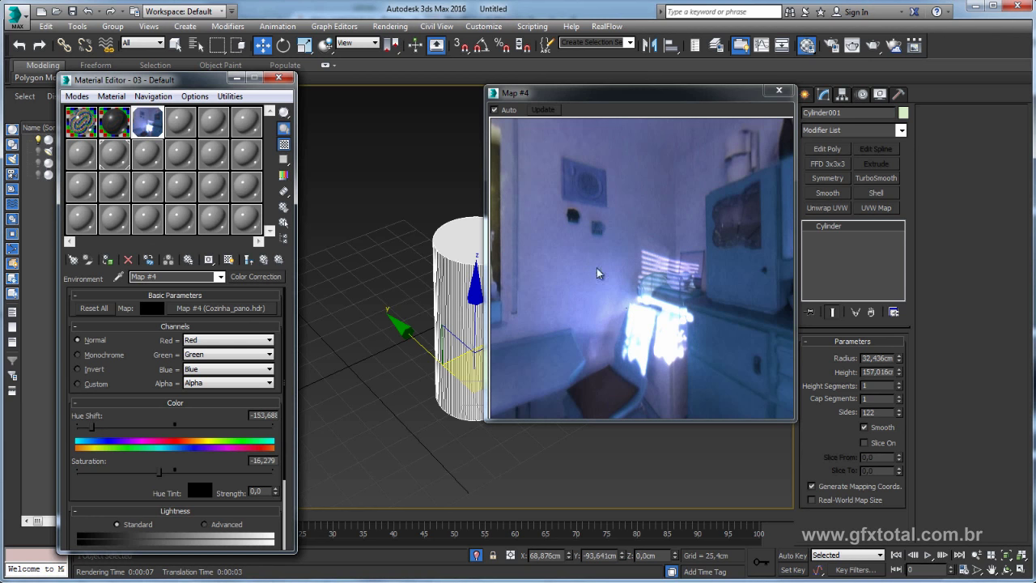
drag(159, 471, 101, 473)
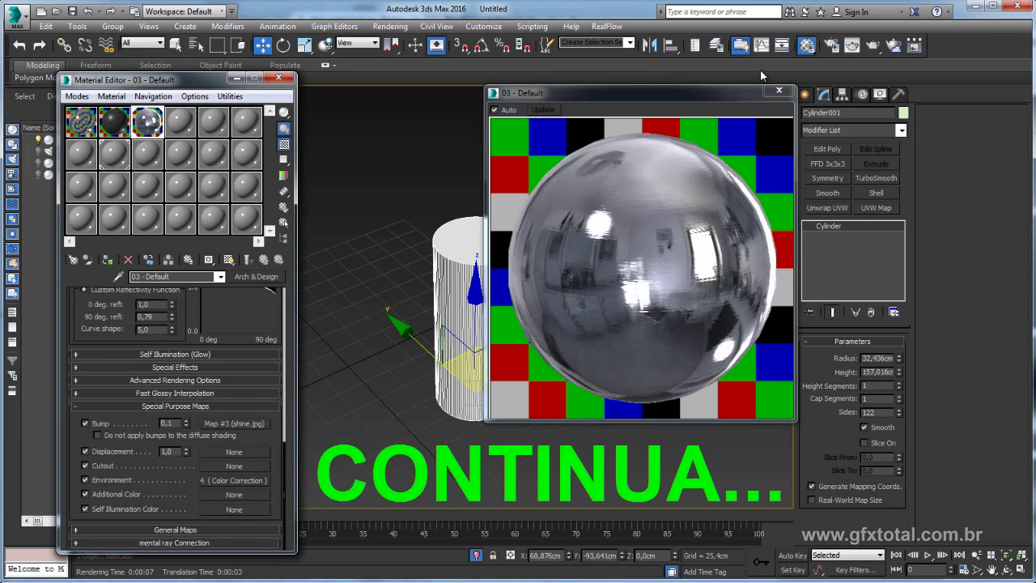
Close the enlarged 03 - Default preview and launch Render Production of the cylinder
click(778, 92)
click(873, 44)
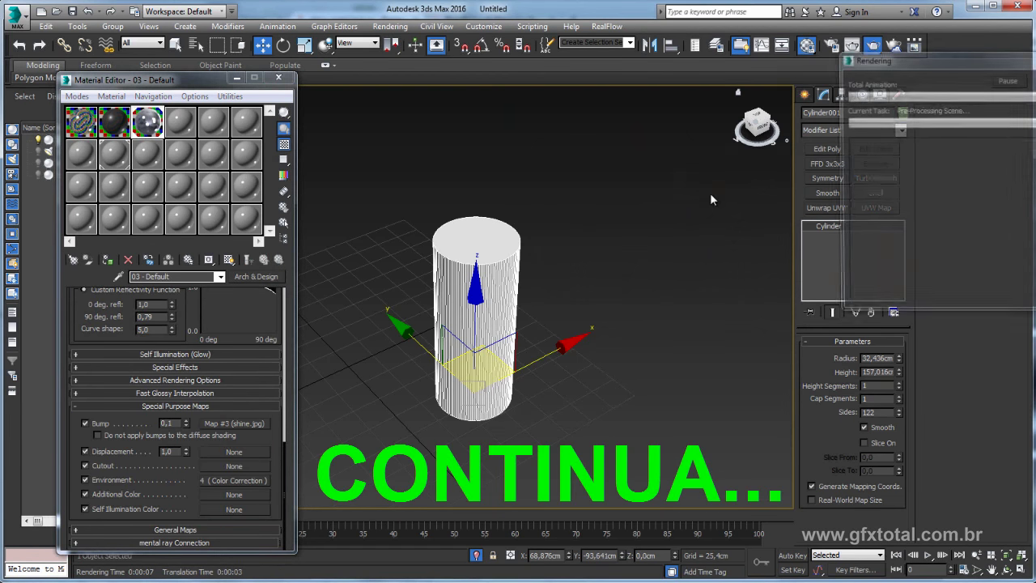